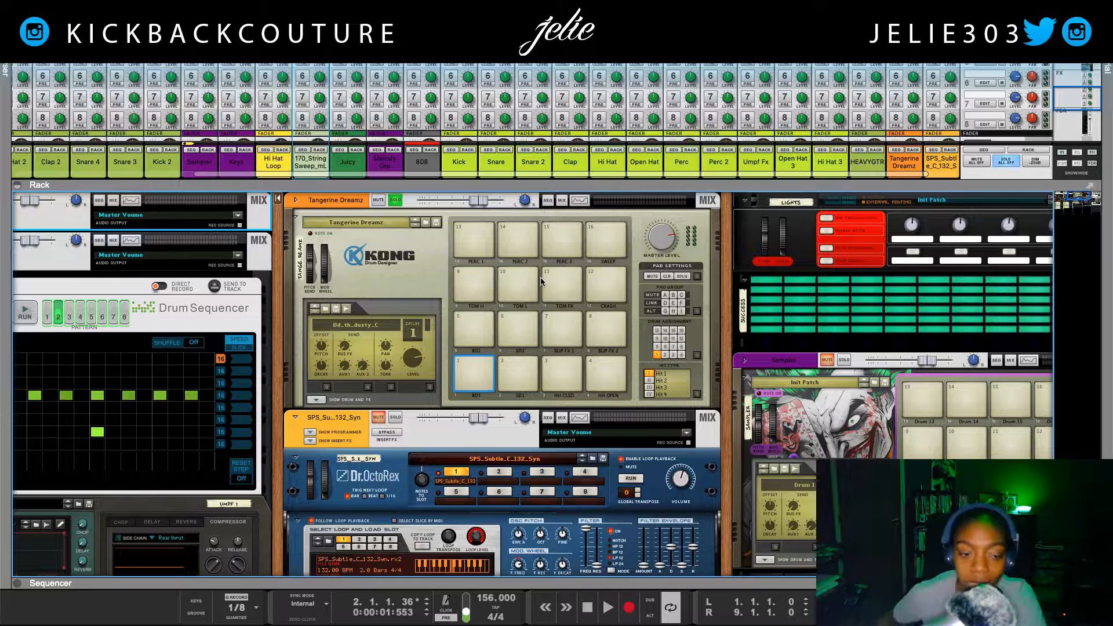
Audition pads 1 and 2 of the Tangerine Dreamz Kong kit and show the drum and FX section.
left_click(321, 265)
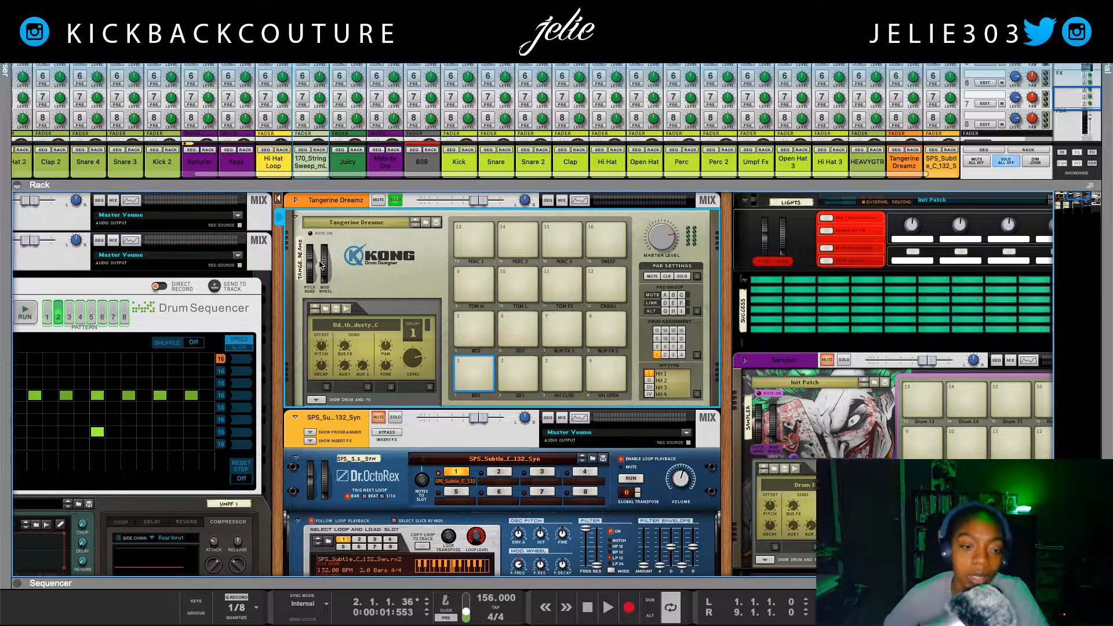
left_click(476, 371)
left_click(510, 372)
left_click(512, 372)
left_click(317, 400)
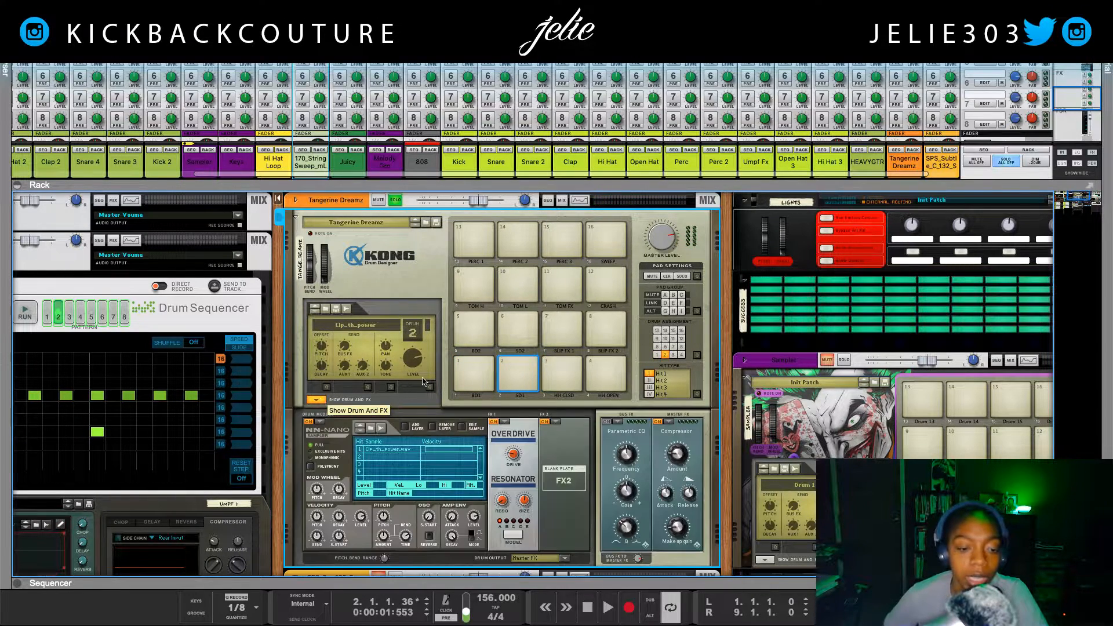
left_click(520, 364)
left_click(520, 365)
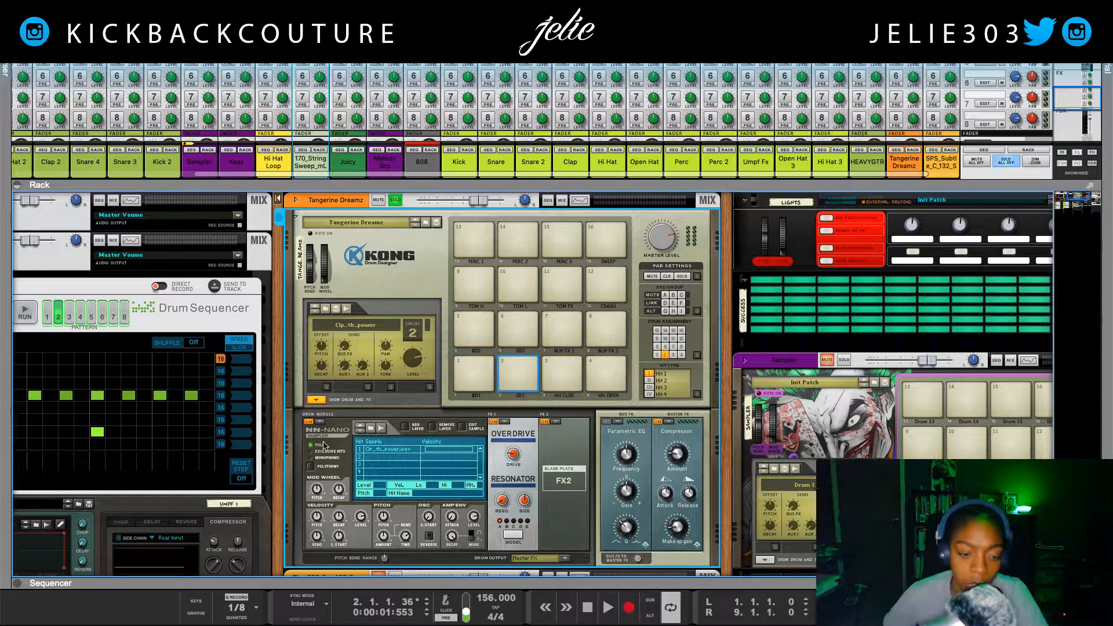
Add an empty sample layer to pad 2's NN-Nano sampler and remove that layer.
scroll(320, 443, "down", 1)
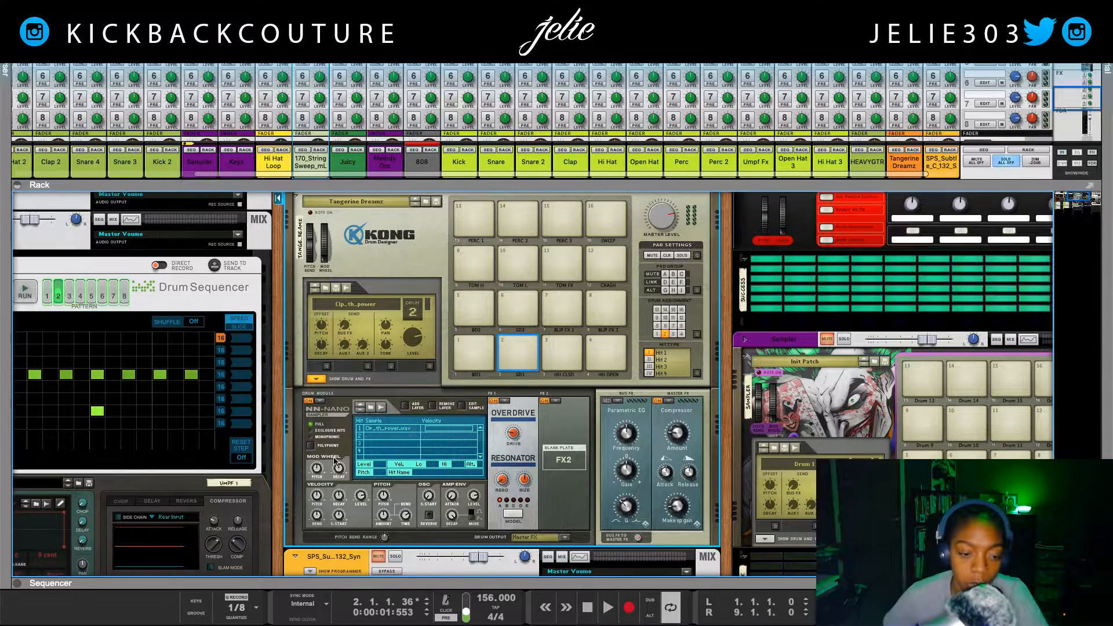
left_click(380, 410)
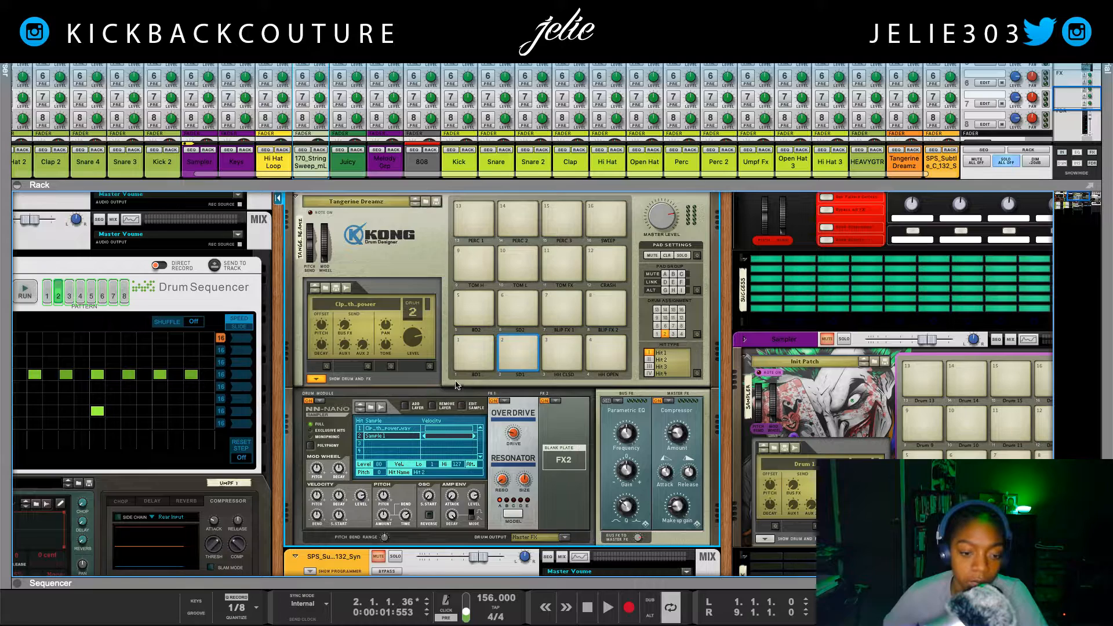
left_click(432, 405)
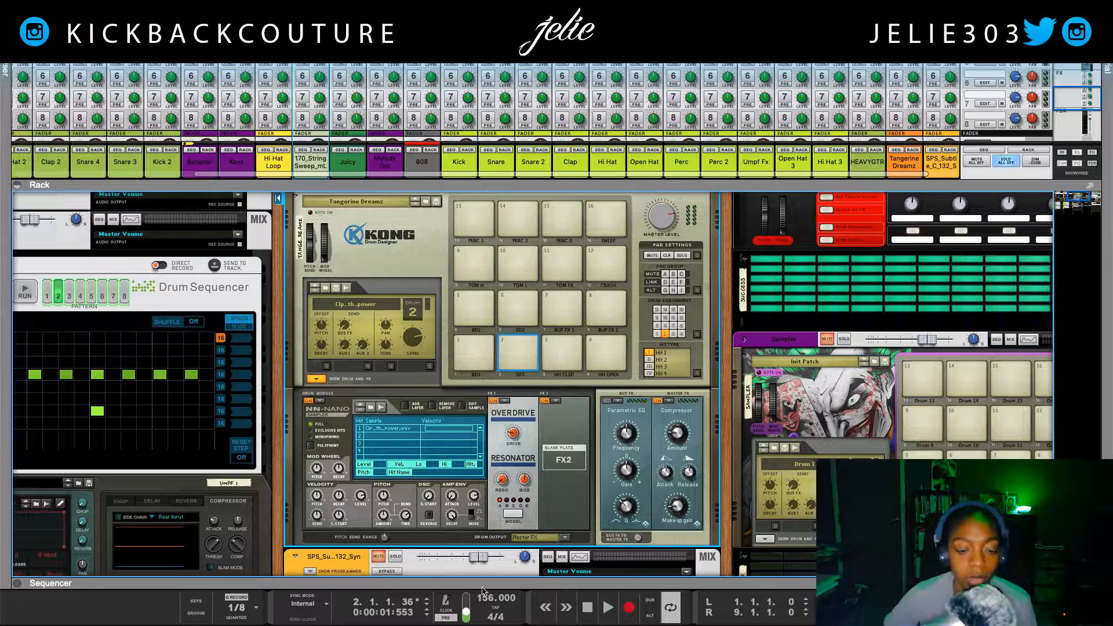
Toggle sample reverse in pad 2's NN-Nano sampler and audition the pad.
left_click(429, 516)
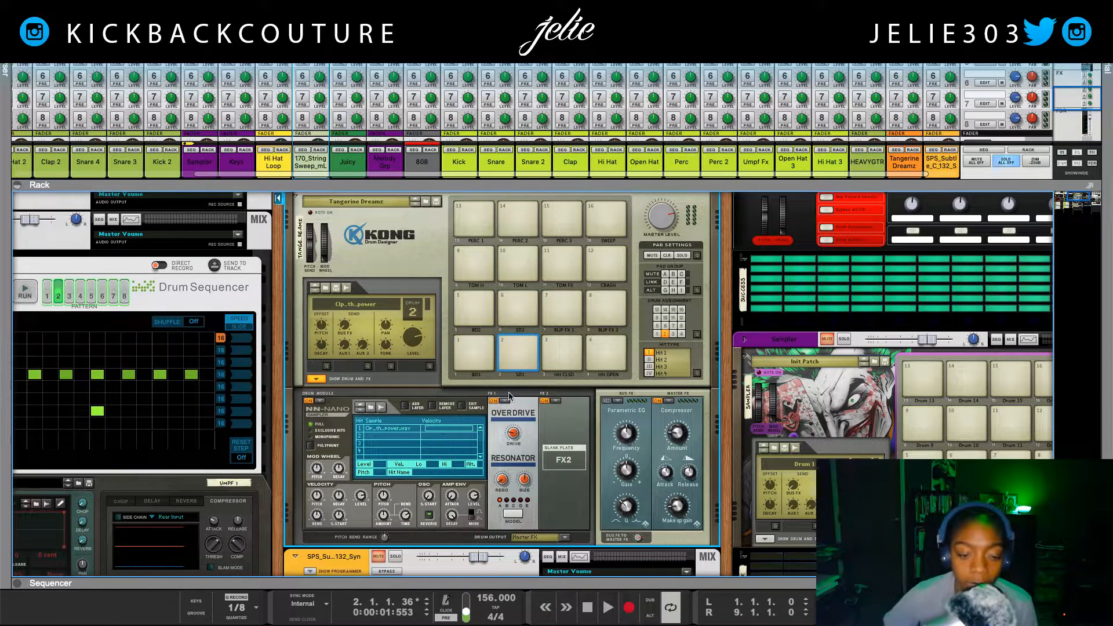
left_click(519, 350)
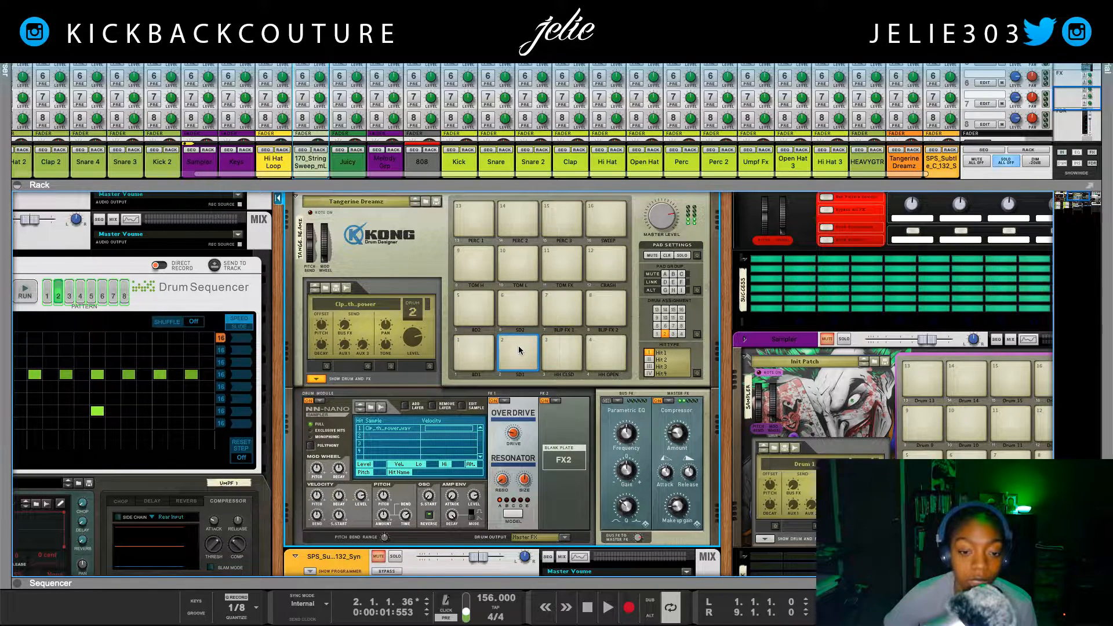
left_click(518, 350)
left_click(518, 348)
left_click(518, 346)
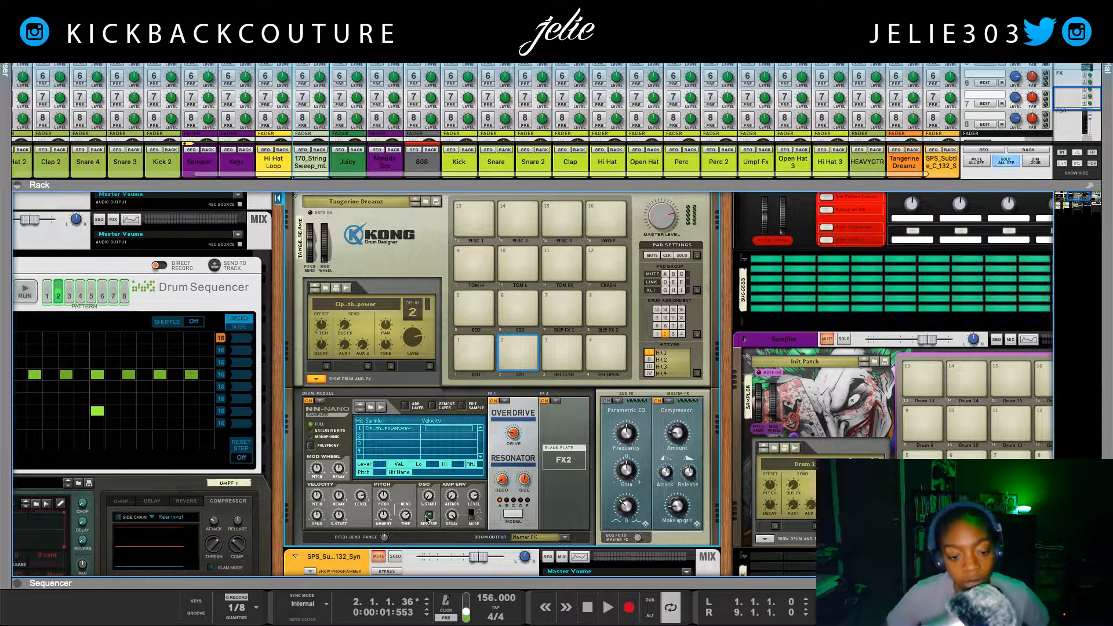
Audition Kong pads 1, 6, 5, 10, 9, 13, 14 and 15.
left_click(477, 355)
left_click(509, 300)
left_click(477, 303)
left_click(505, 254)
left_click(473, 254)
left_click(475, 213)
left_click(509, 212)
left_click(547, 216)
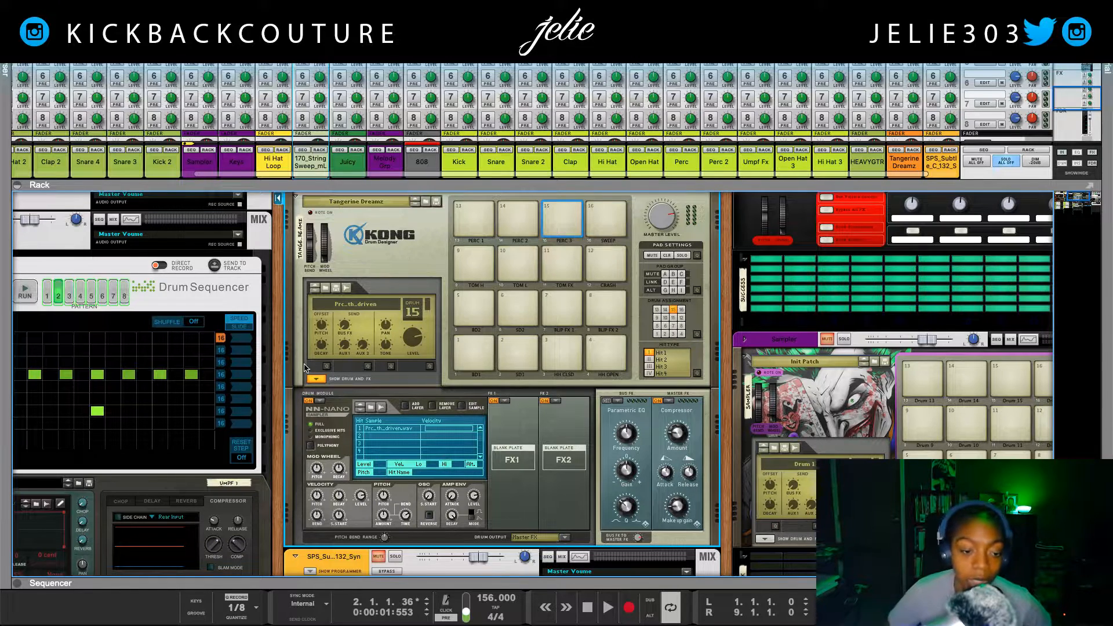
Switch pad 15's drum module to Nurse Rex Loop Player and hide the drum and FX section.
left_click(320, 401)
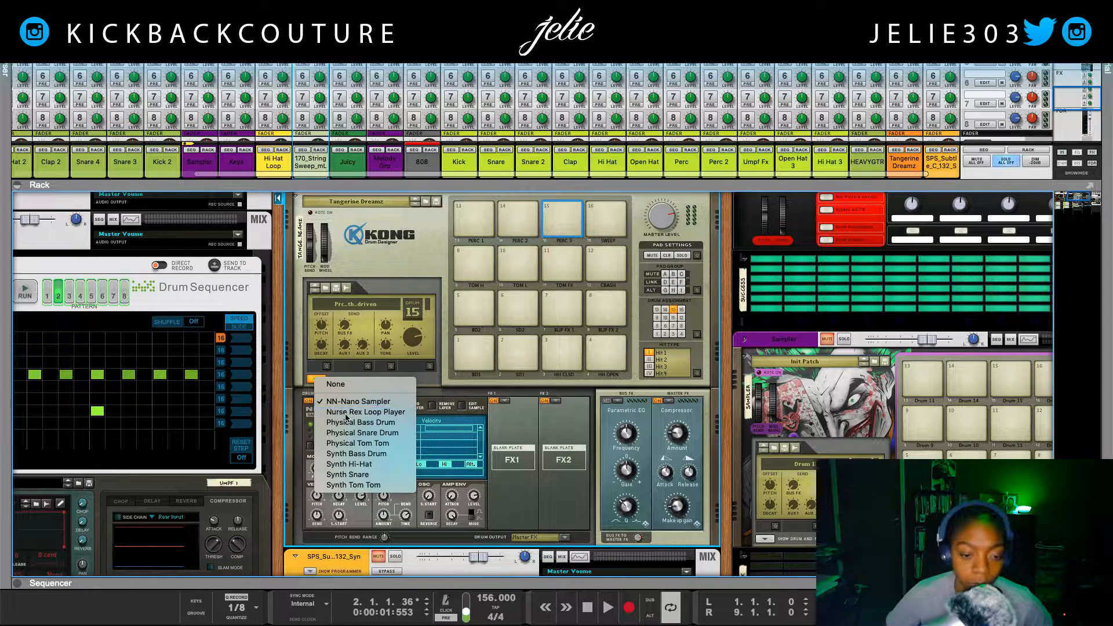
left_click(346, 413)
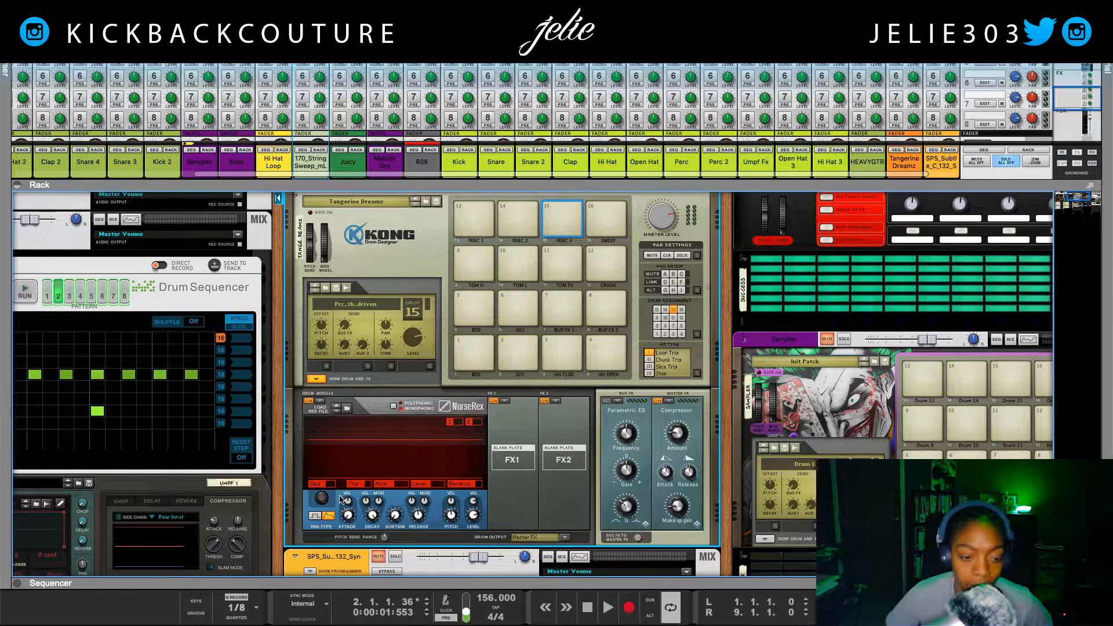
left_click(316, 380)
Fold the Kong device and delete the Tangerine Dreamz channel from the rack.
scroll(307, 290, "up", 1)
left_click(297, 218)
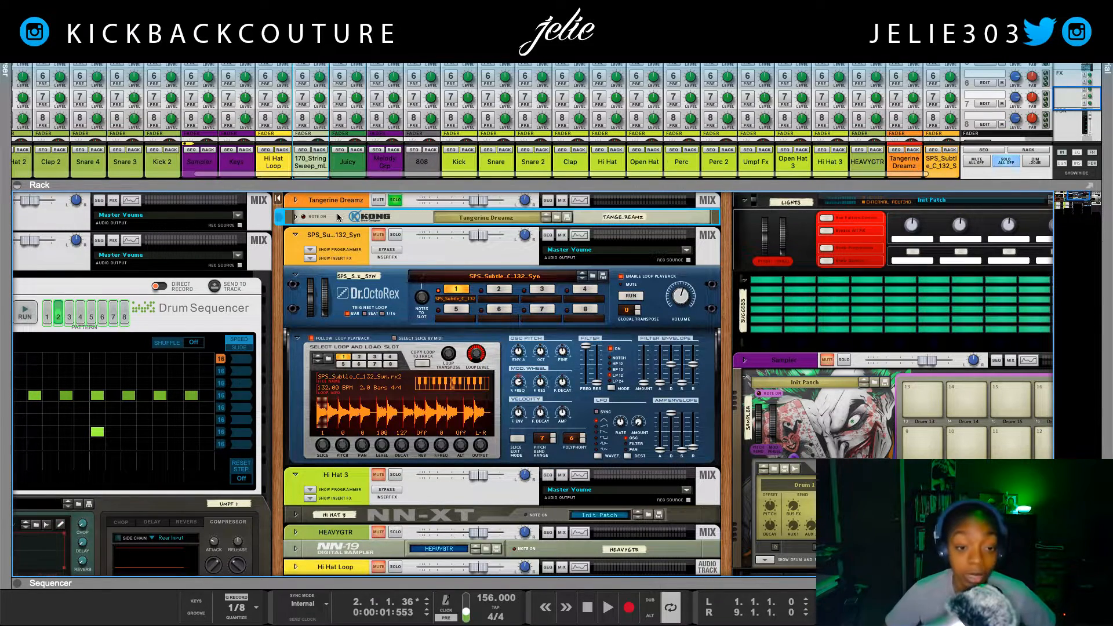
scroll(339, 217, "down", 2)
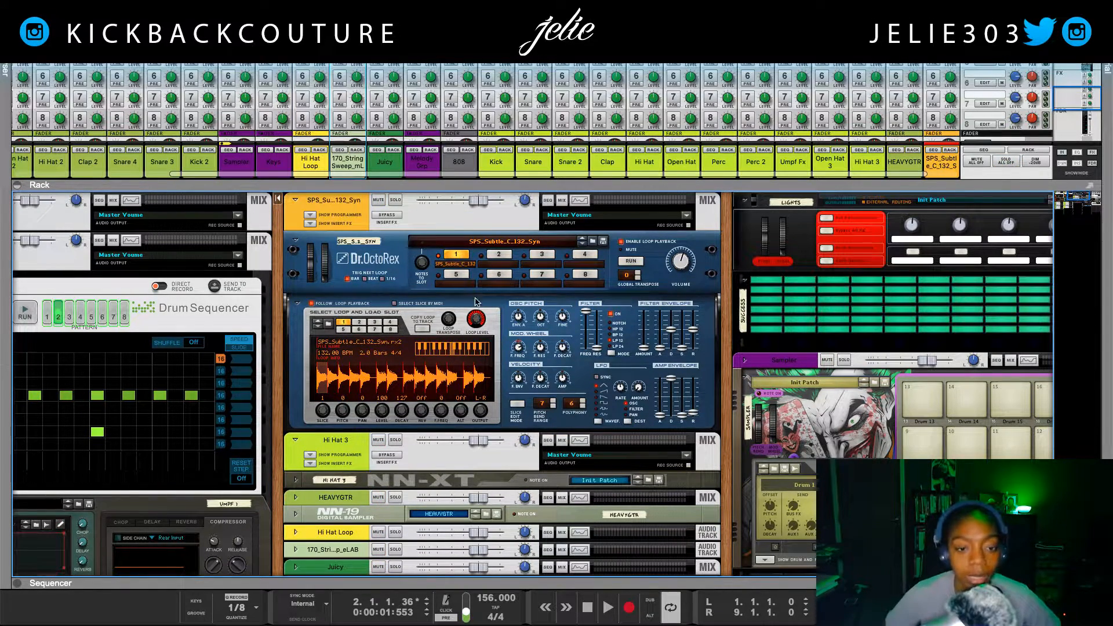
Solo the Dr. OctoRex channel and preview its SPS_Subtle loop.
left_click(395, 199)
left_click(550, 285)
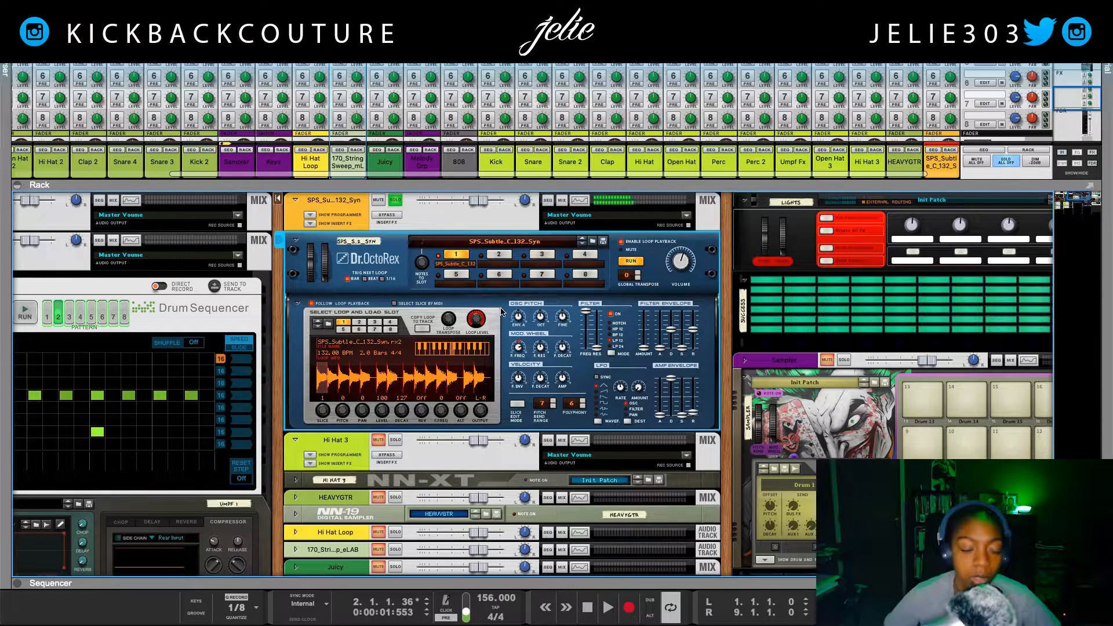
left_click(630, 261)
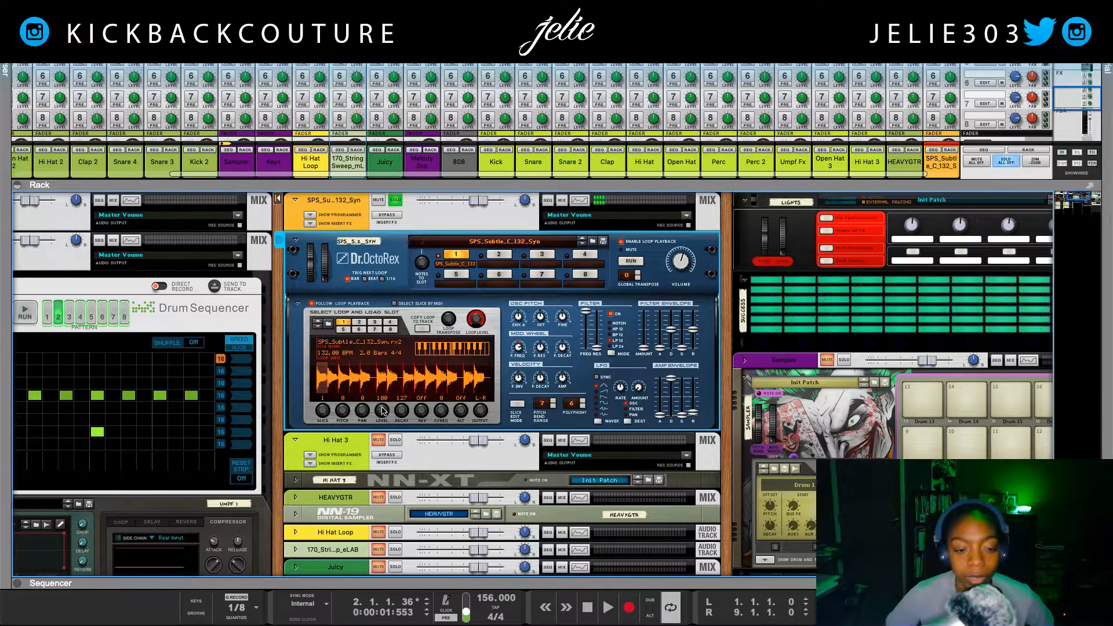
Turn on reverse for slice 1 of the Dr. OctoRex loop and preview the result.
left_click(334, 384)
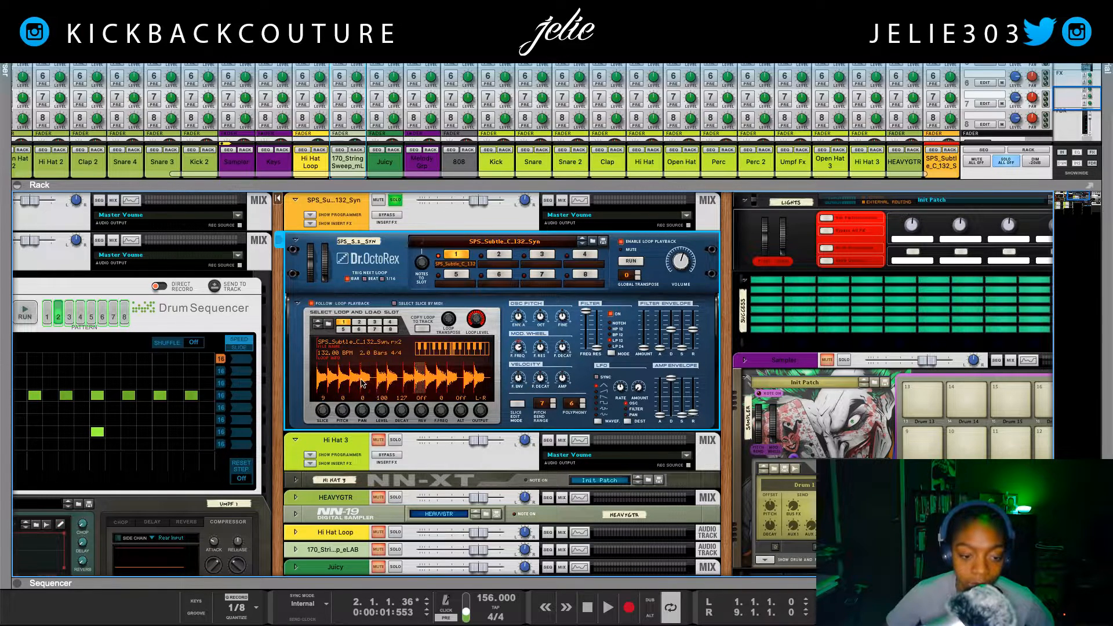
left_click(320, 385)
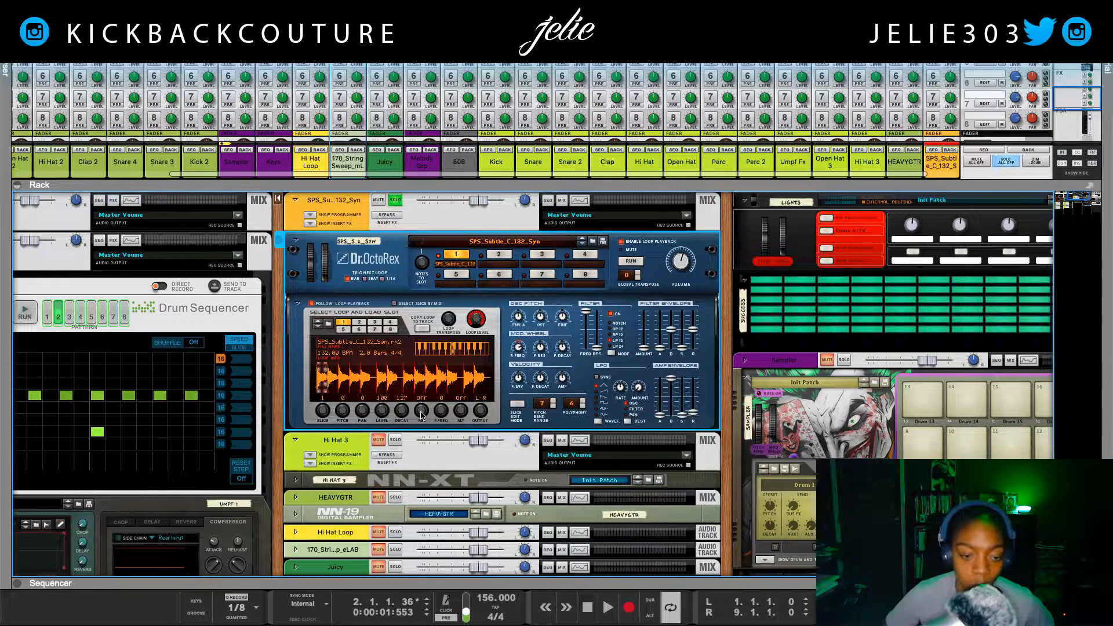
left_click_drag(422, 407, 431, 392)
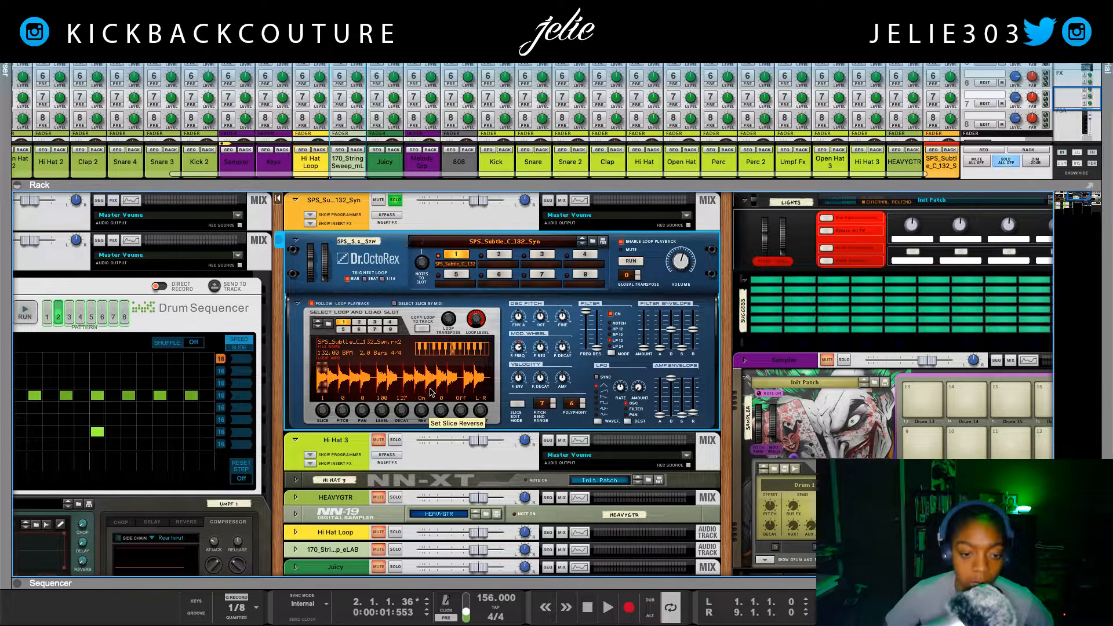
key("space")
key("space")
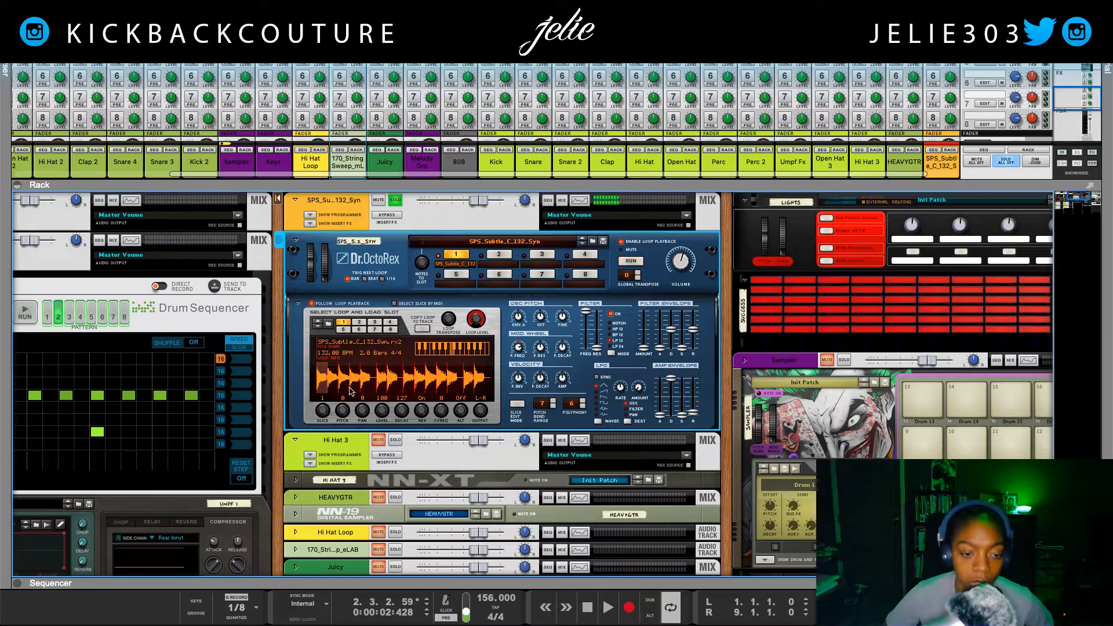
left_click(631, 261)
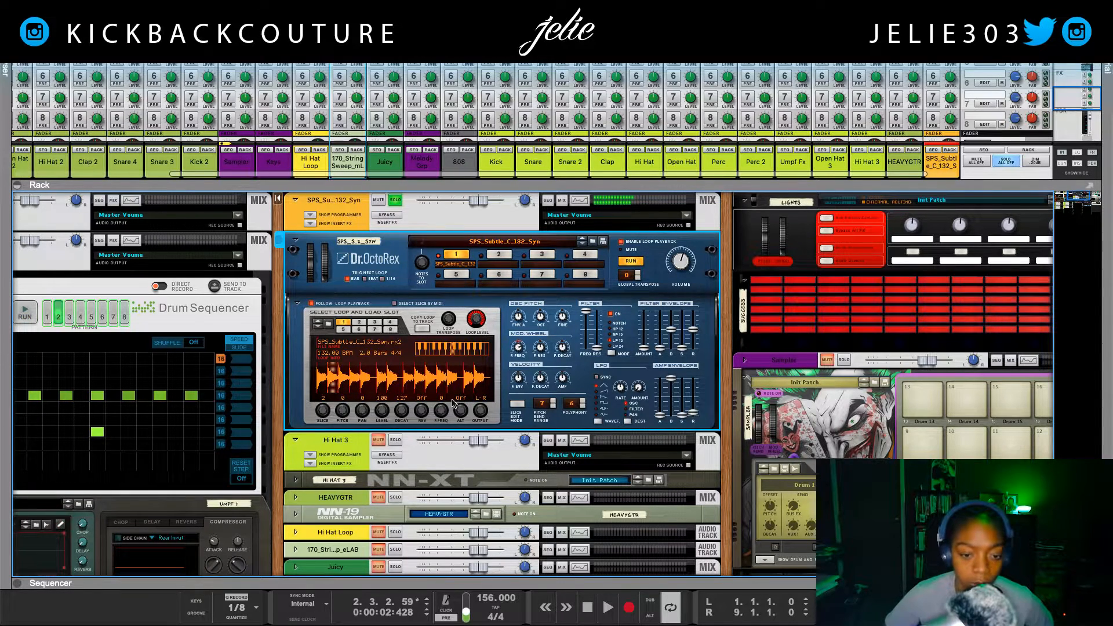
Turn on reverse for slices 2 to 4 of the Dr. OctoRex loop and preview the result.
key("space")
key("space")
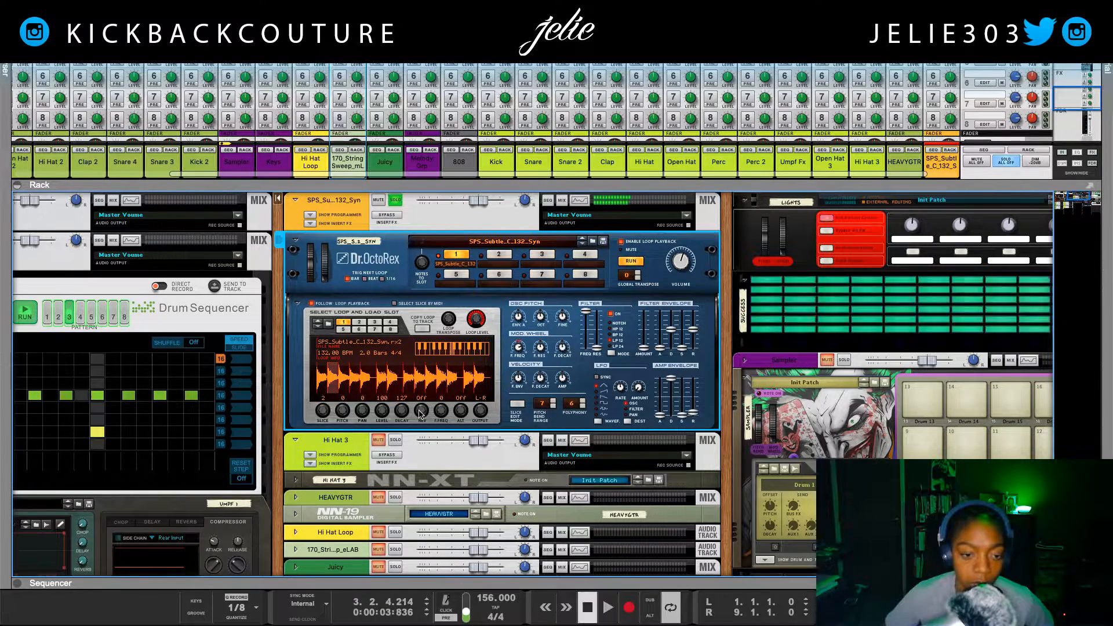
left_click(347, 386)
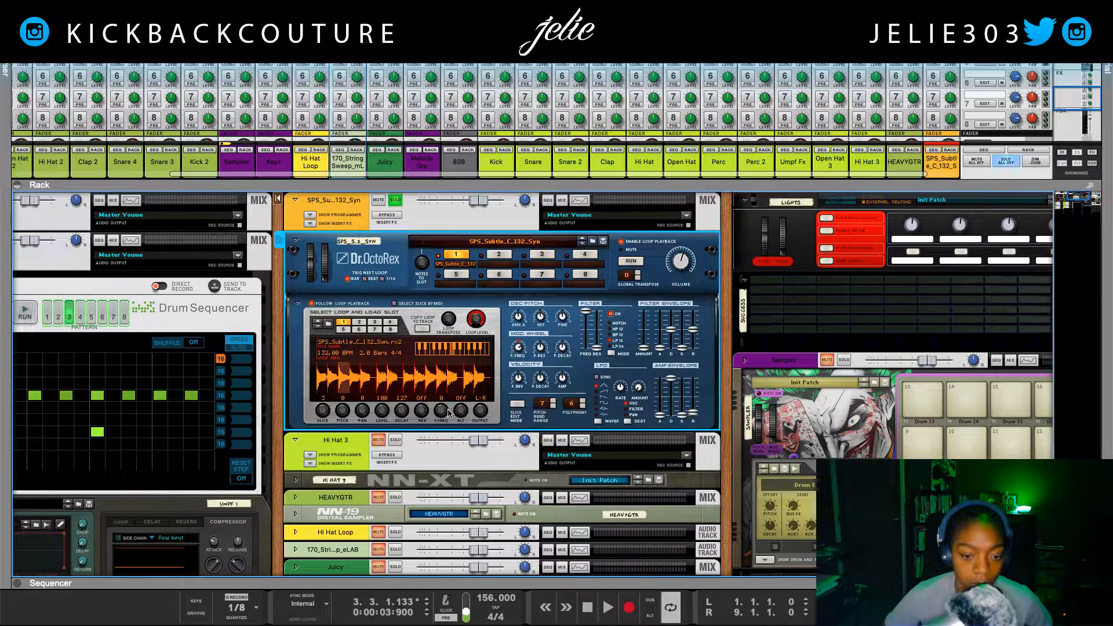
left_click(356, 384)
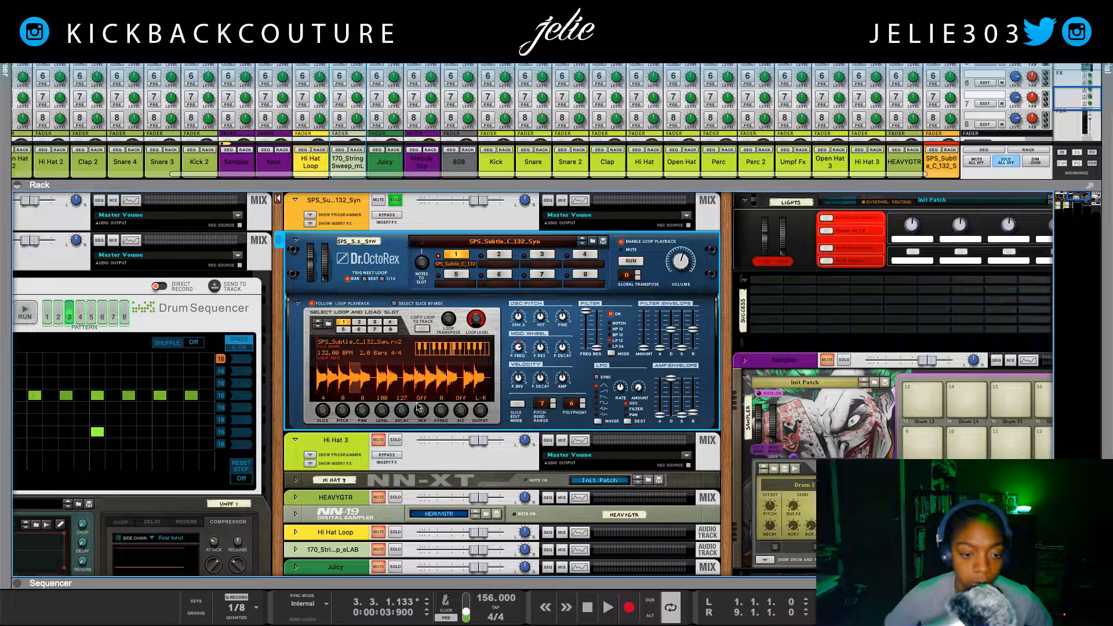
left_click(420, 403)
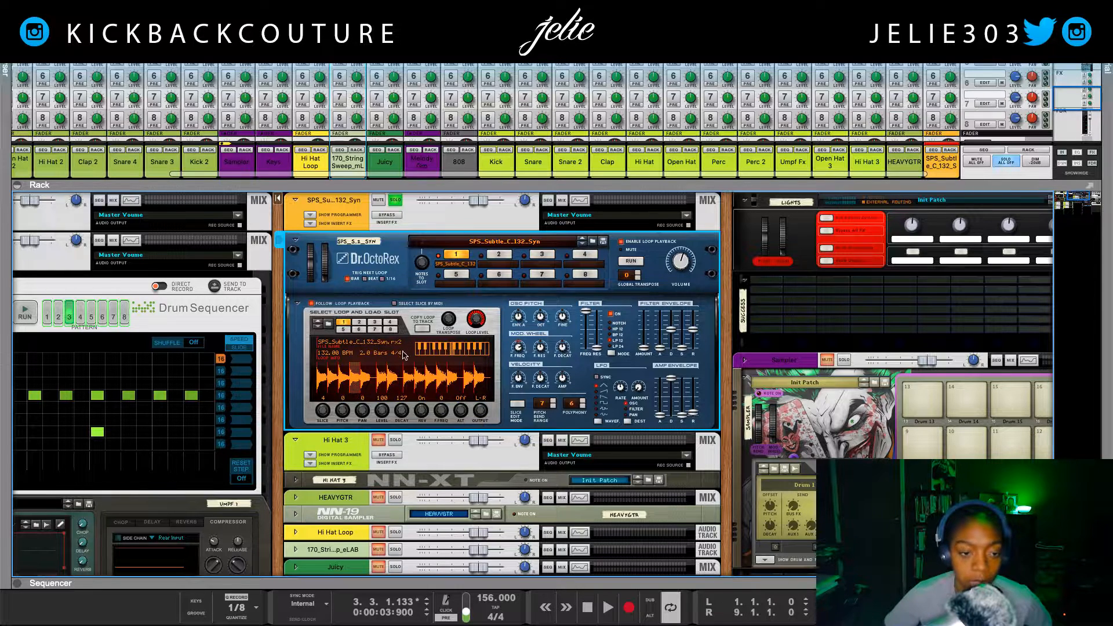
left_click(638, 264)
left_click(638, 264)
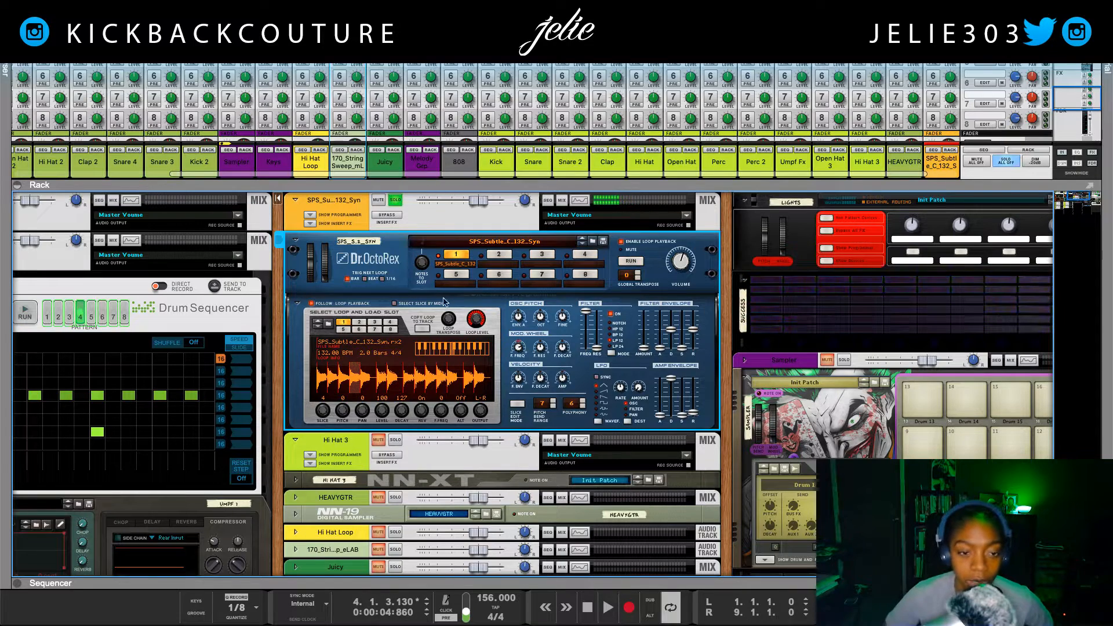
Turn on reverse for each of slices 5 to 14 of the Dr. OctoRex loop.
left_click(364, 380)
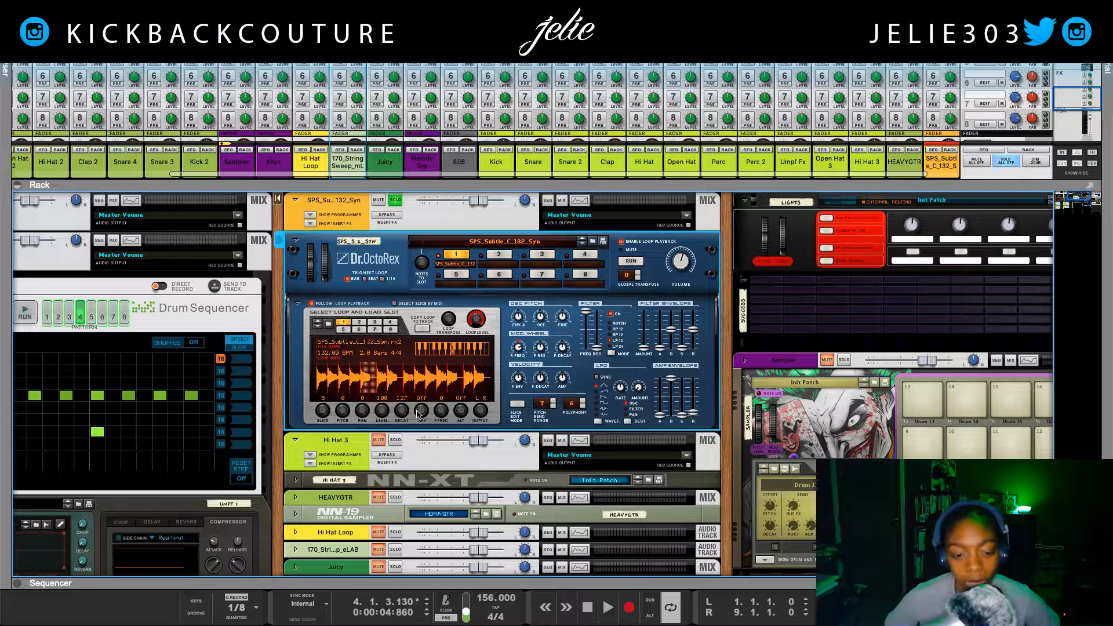
left_click(381, 387)
left_click(398, 384)
left_click(409, 380)
left_click(418, 381)
left_click(429, 382)
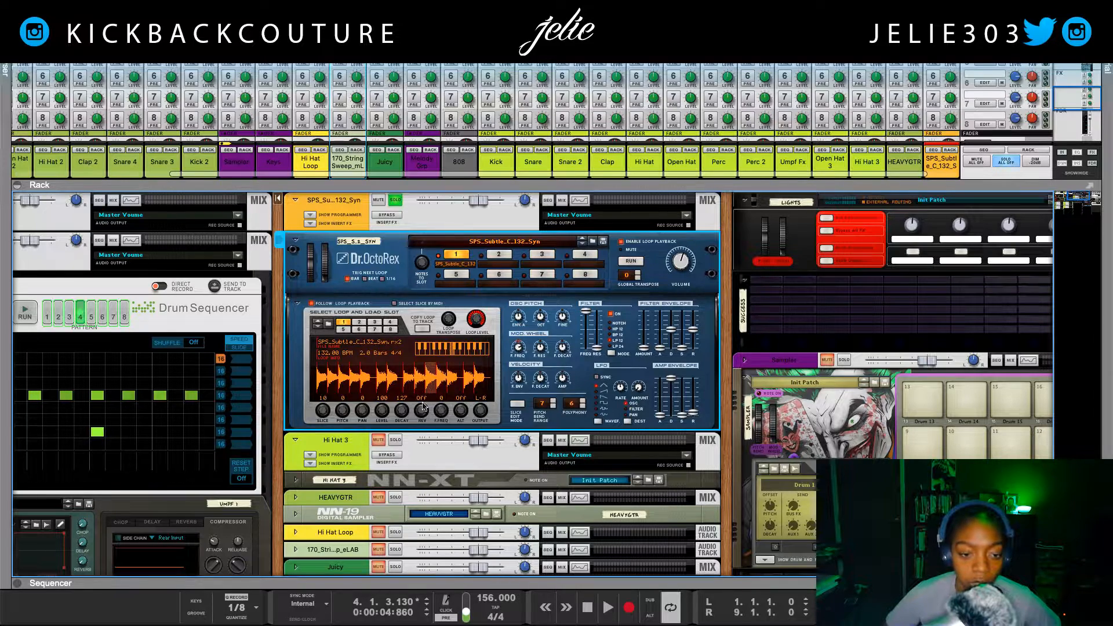
left_click(440, 381)
left_click(449, 380)
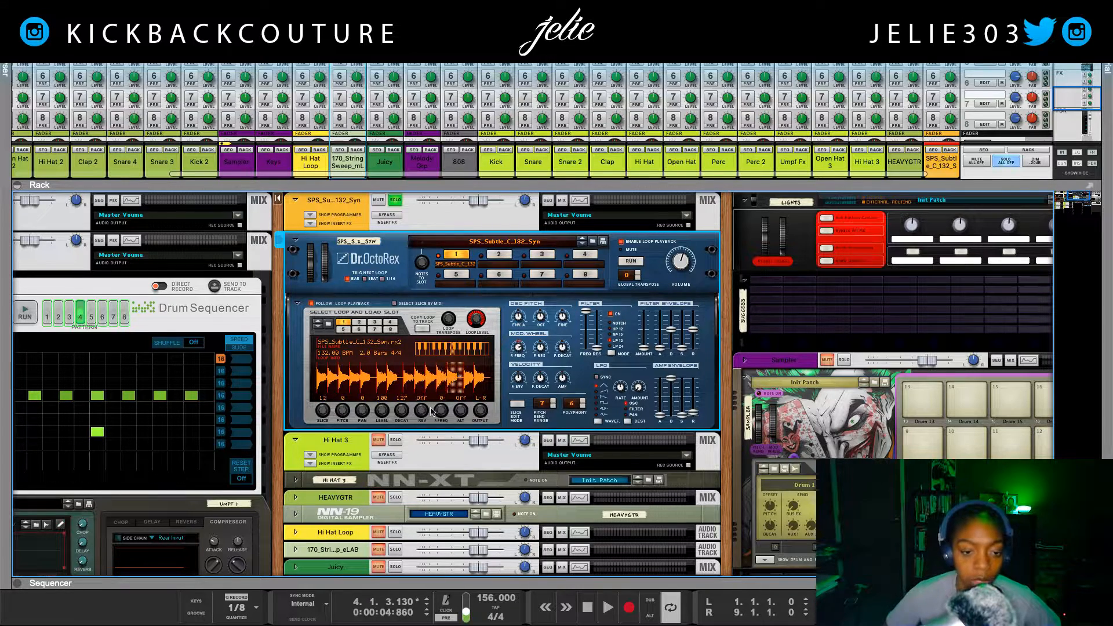
left_click(469, 382)
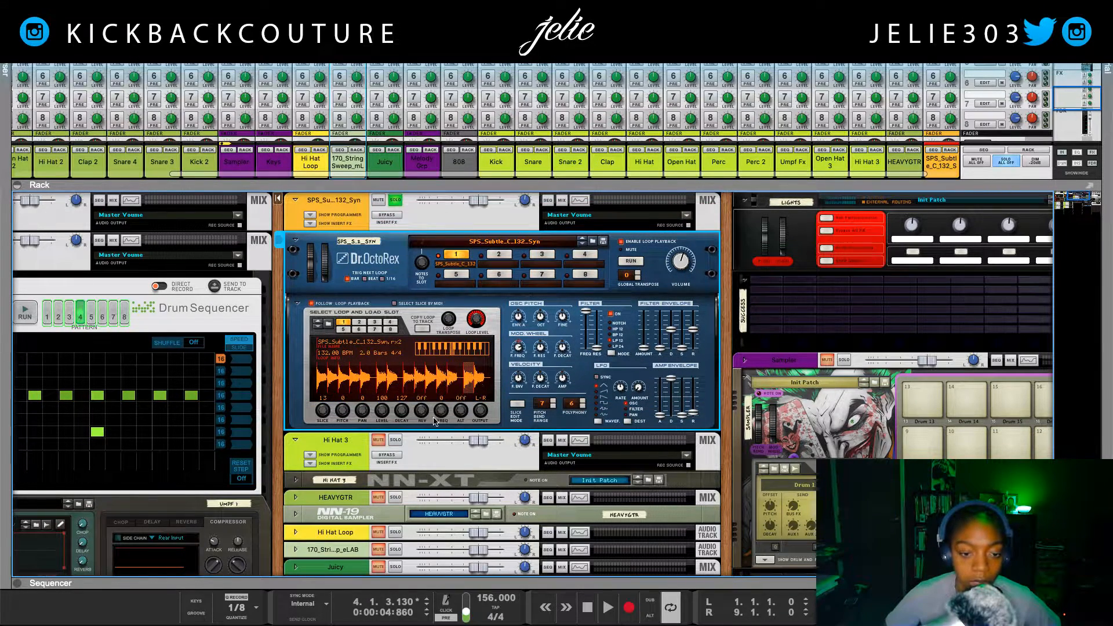
left_click(481, 384)
left_click_drag(422, 412, 421, 407)
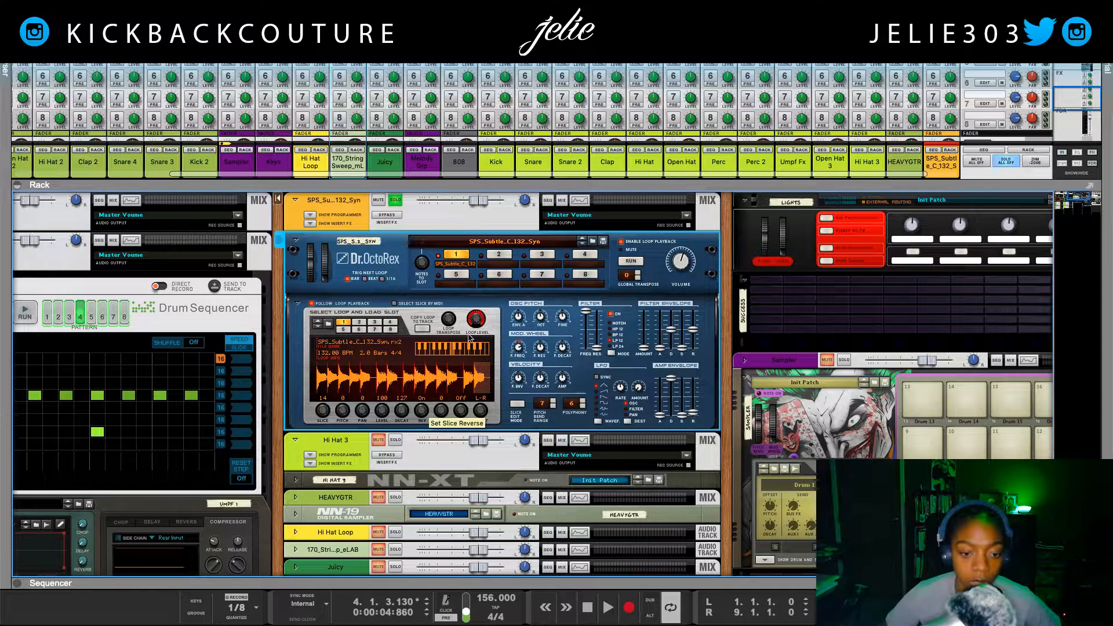
Play the reversed loop while lowering the Dr. OctoRex filter frequency and toggling the filter.
left_click(630, 263)
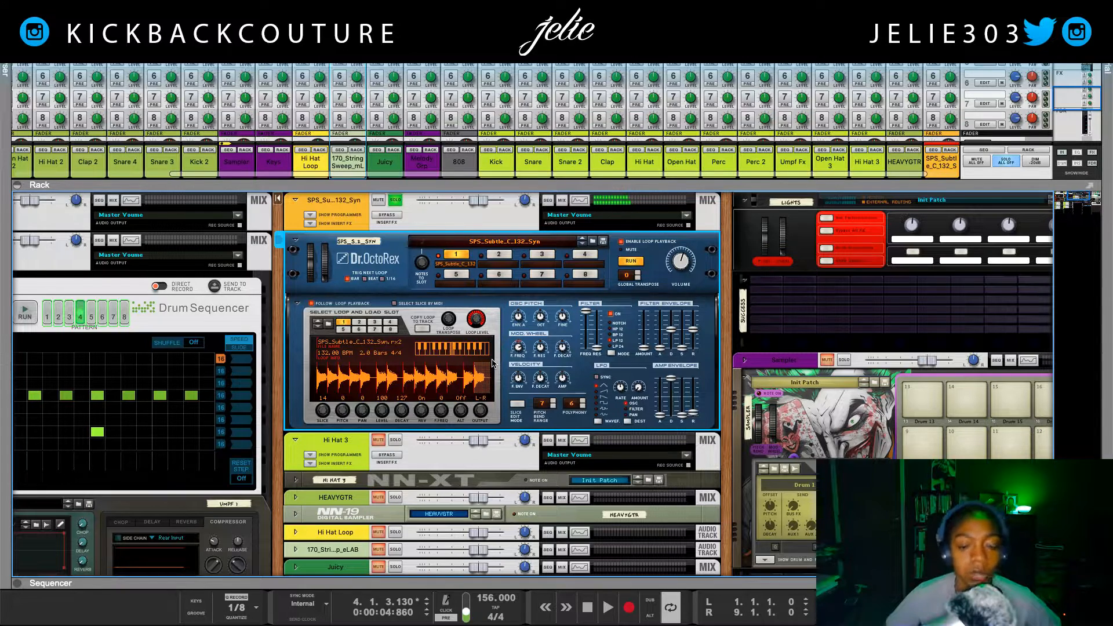
left_click_drag(587, 313, 595, 331)
left_click(610, 335)
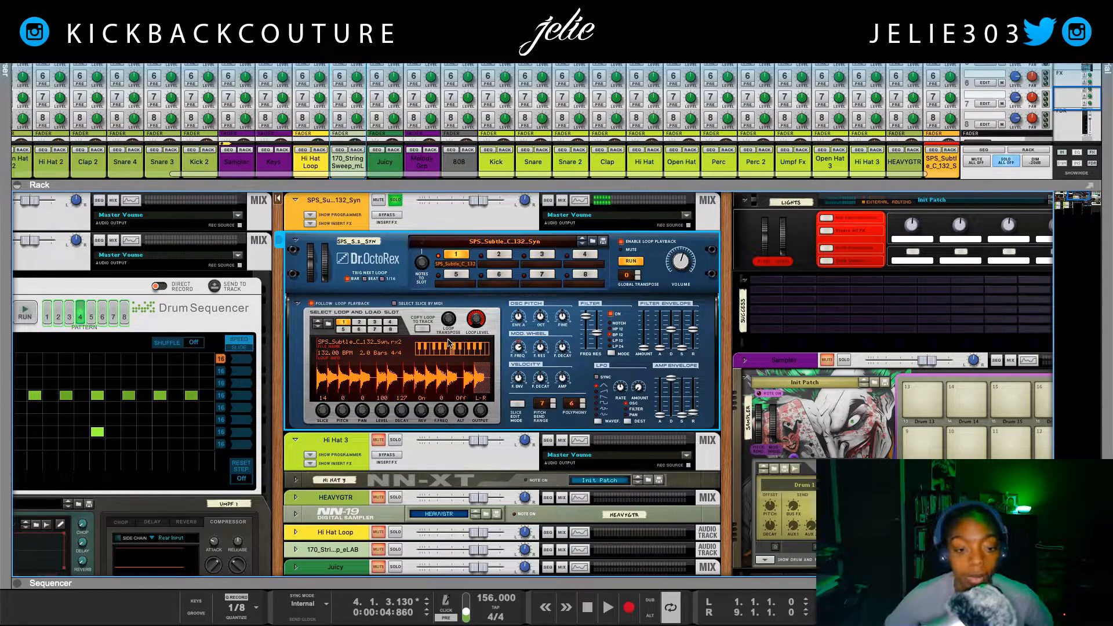
Delete the SPS_Subtle Dr. OctoRex channel from the rack and unfold the Hi Hat 3 NN-XT sampler.
left_click(343, 200)
key("Delete")
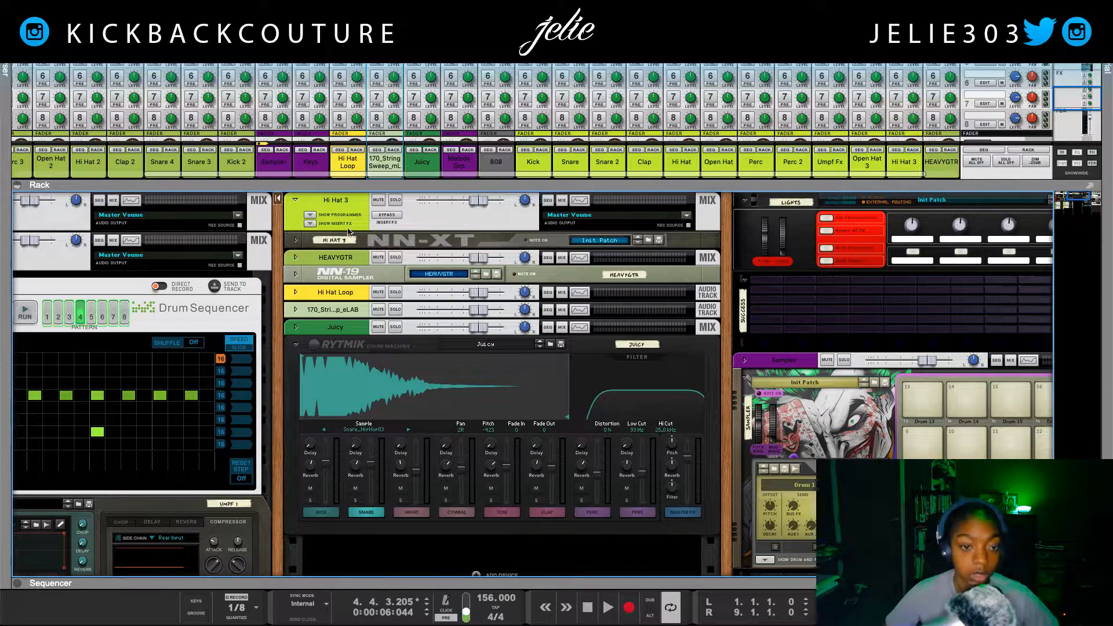
left_click(296, 240)
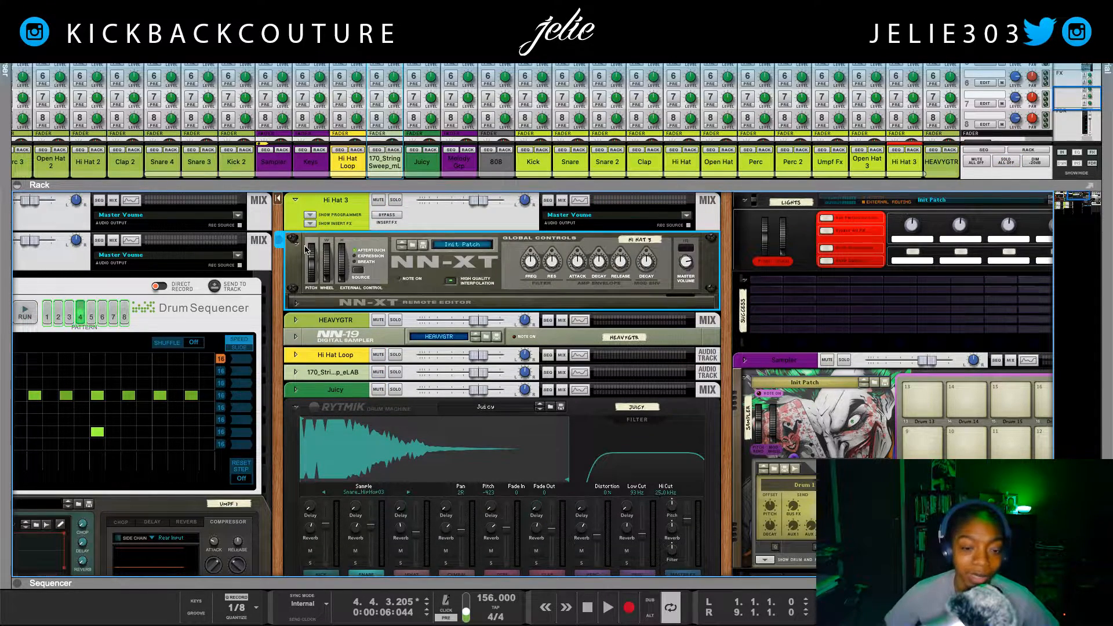
Open the NN-XT remote editor, set the K.C. Drugs Hi Hat.wav zone's play mode to BW, and return it to FW.
left_click(297, 303)
scroll(347, 302, "down", 3)
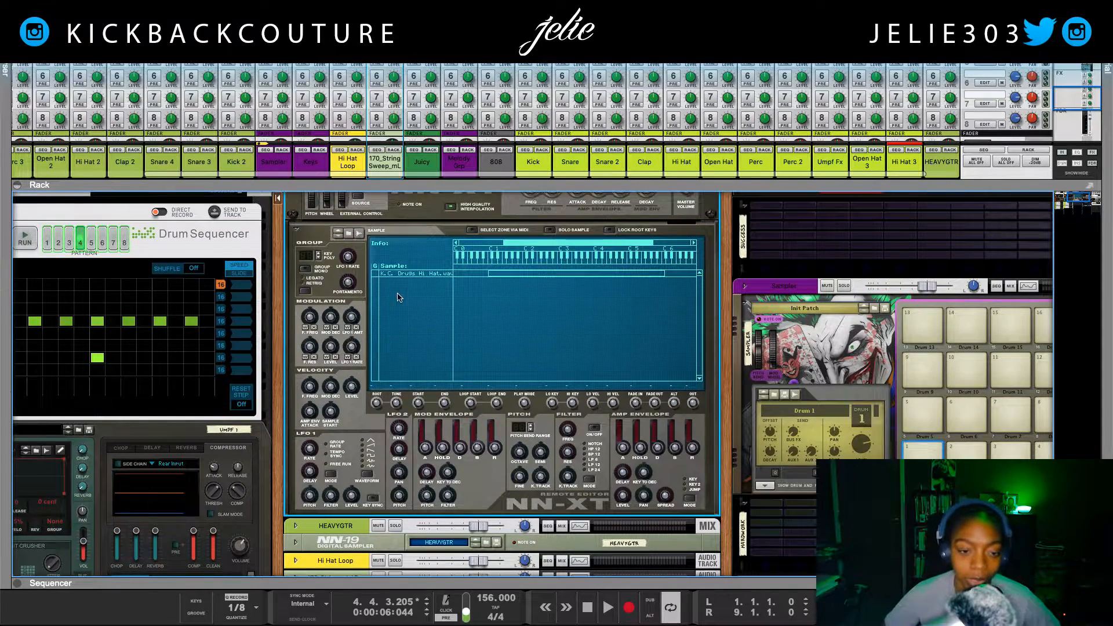
left_click(414, 274)
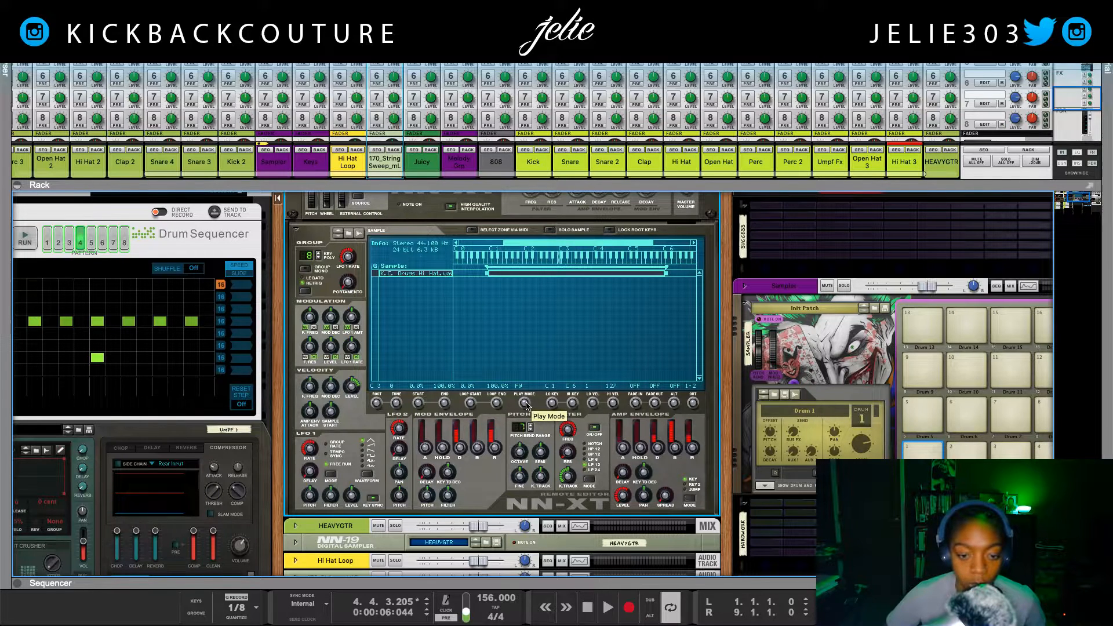
left_click_drag(527, 403, 546, 370)
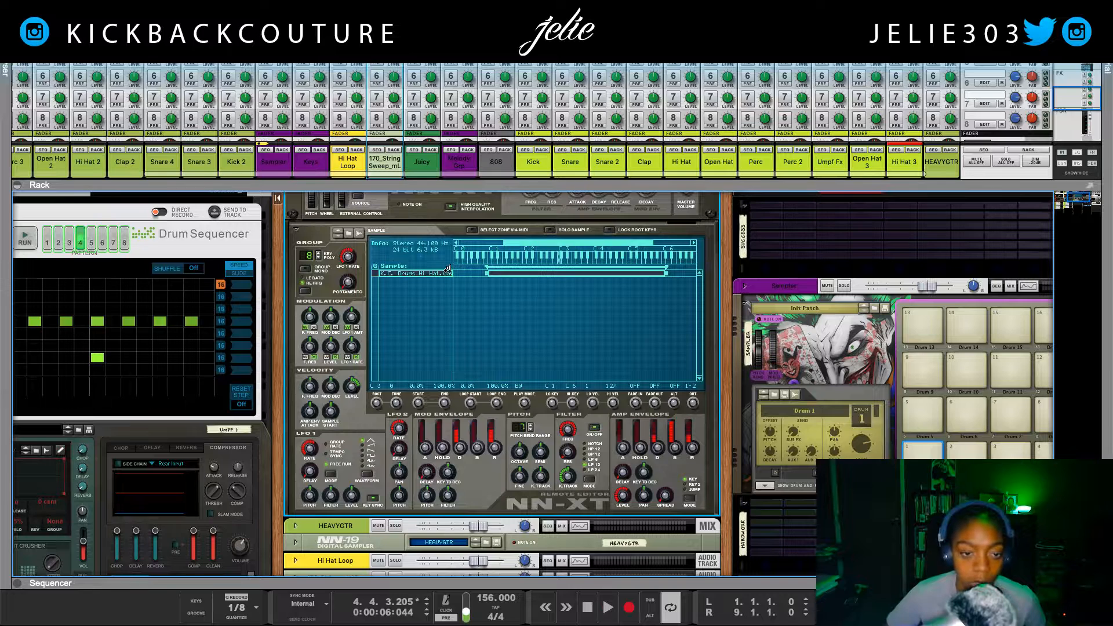
left_click_drag(524, 405, 522, 466)
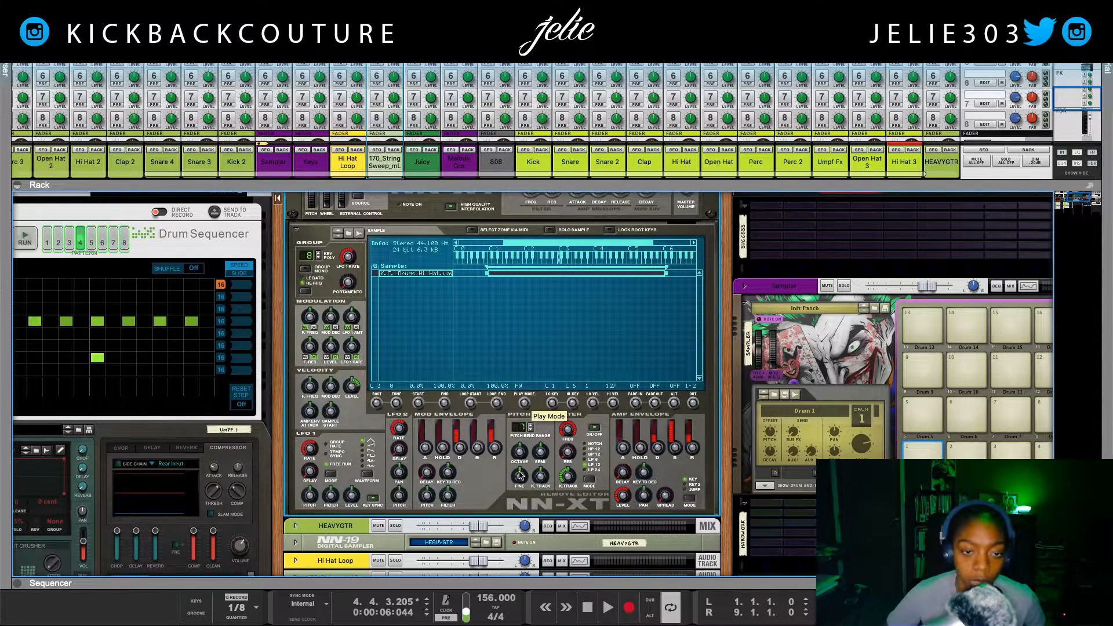
Reverse K.C. Drugs Hi Hat.wav in the sample editor, move its start marker to about 0.01, and discard the edit.
scroll(521, 472, "up", 1)
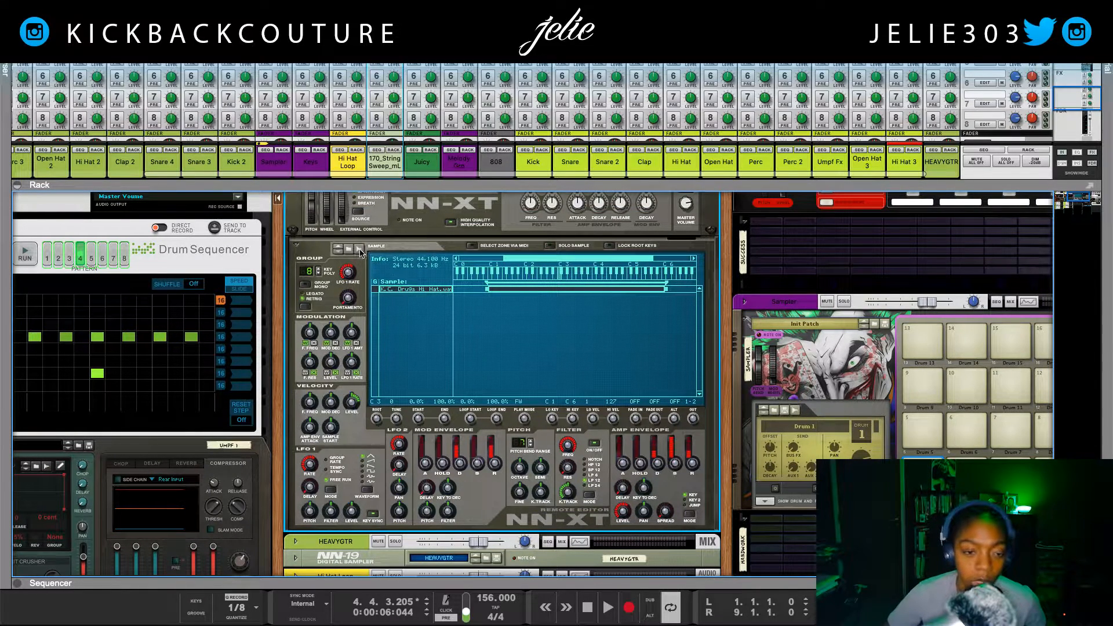
scroll(409, 325, "up", 4)
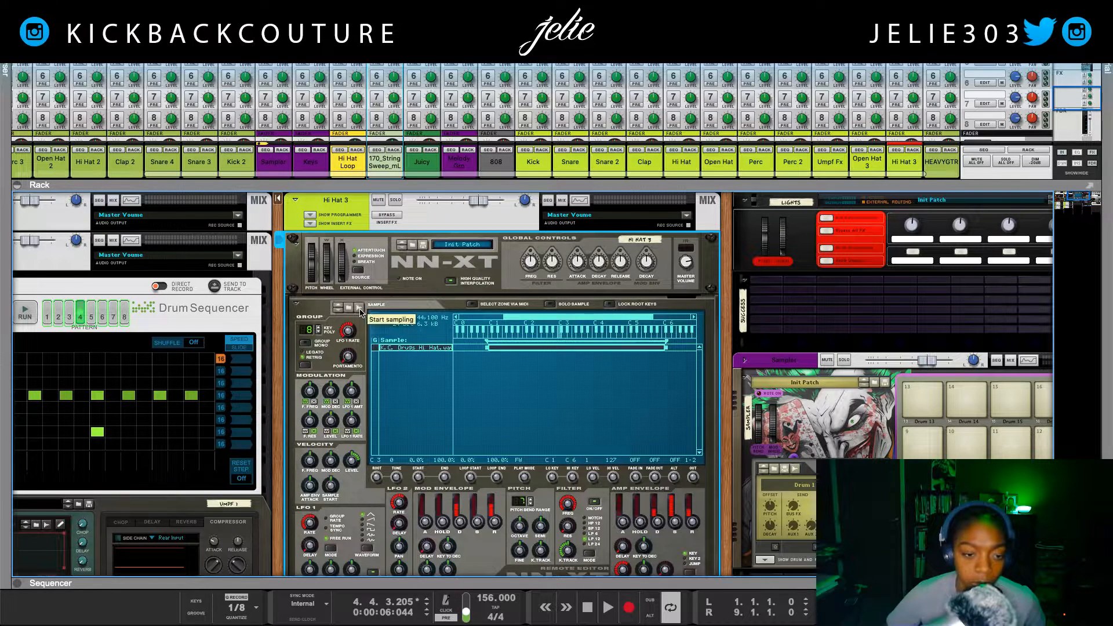
right_click(401, 347)
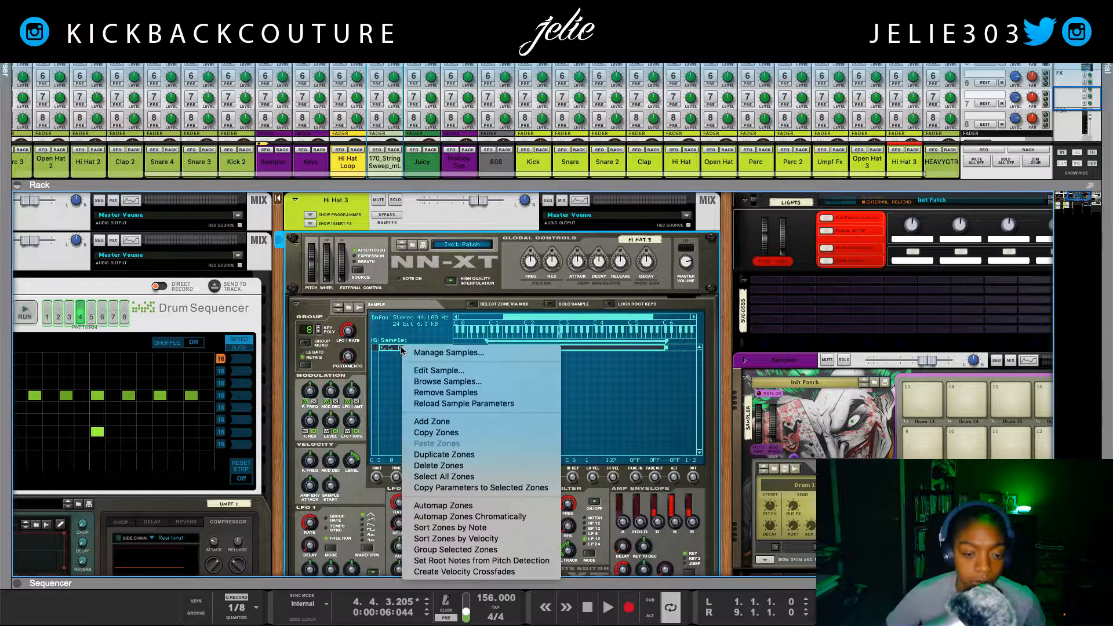
left_click(436, 371)
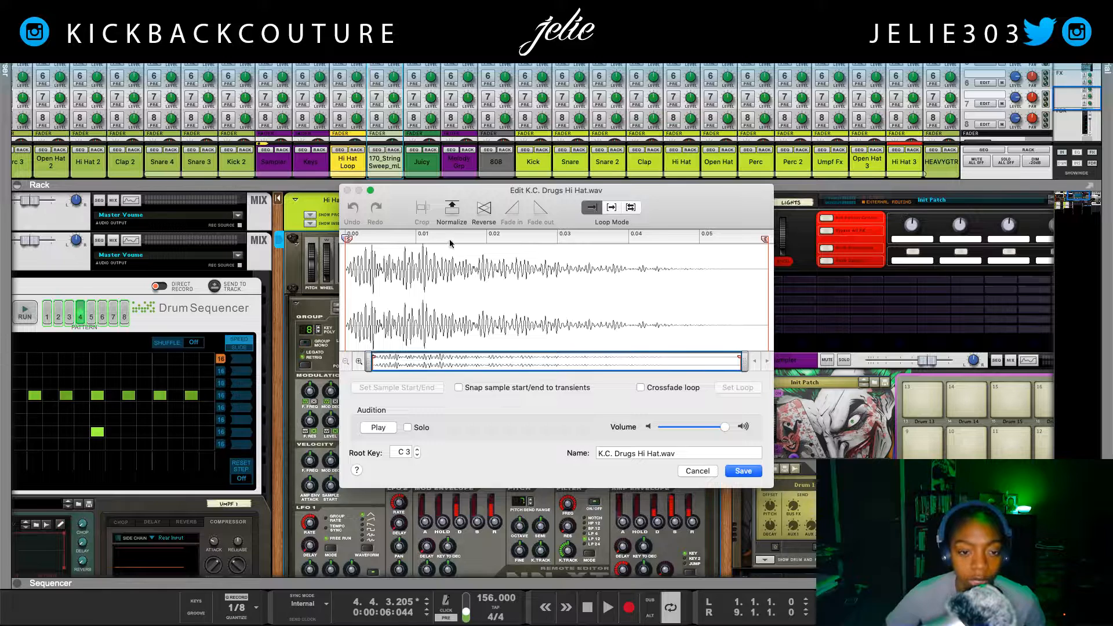
left_click(485, 216)
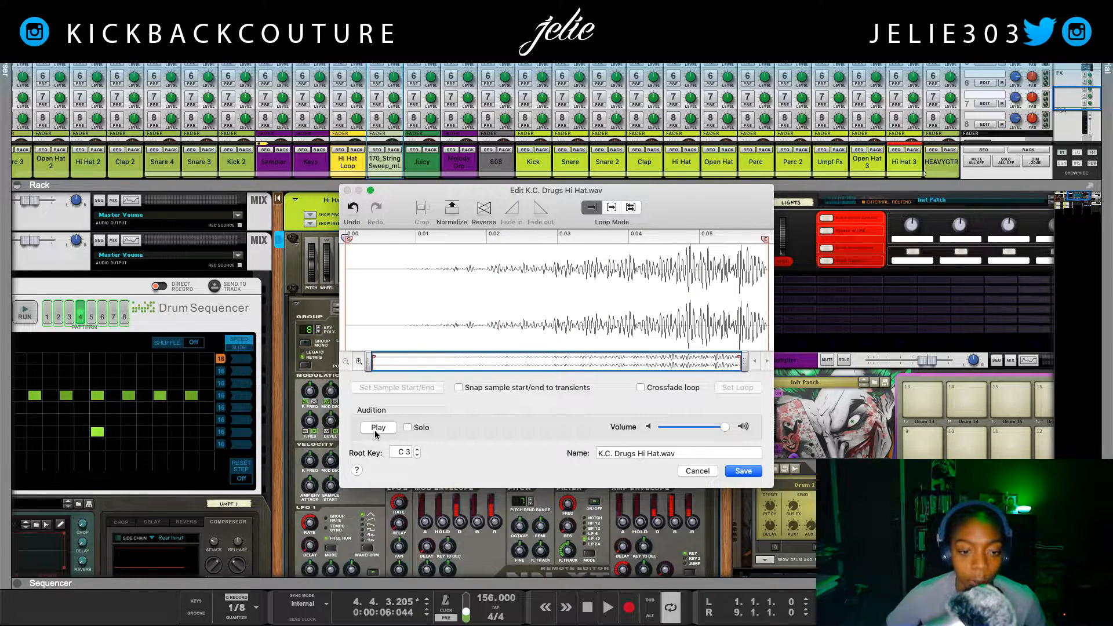
mouse_move(348, 238)
left_mouse_down()
mouse_move(444, 238)
mouse_move(419, 240)
left_mouse_up()
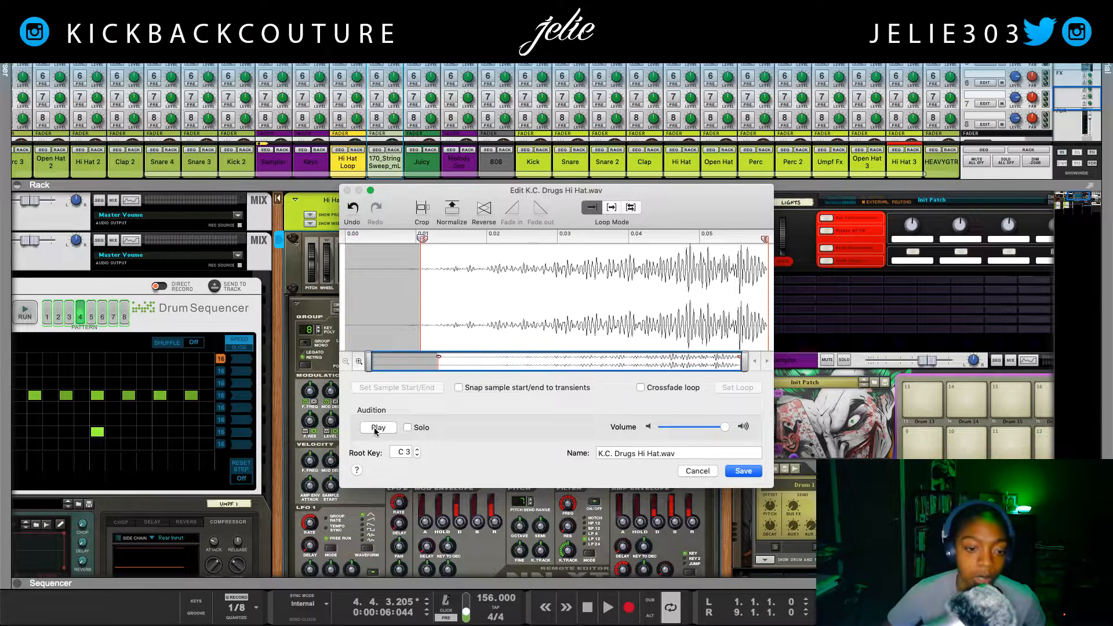
left_click(701, 472)
Delete the Hi Hat 3 NN-XT sampler and its mix channel from the rack.
left_click(340, 204)
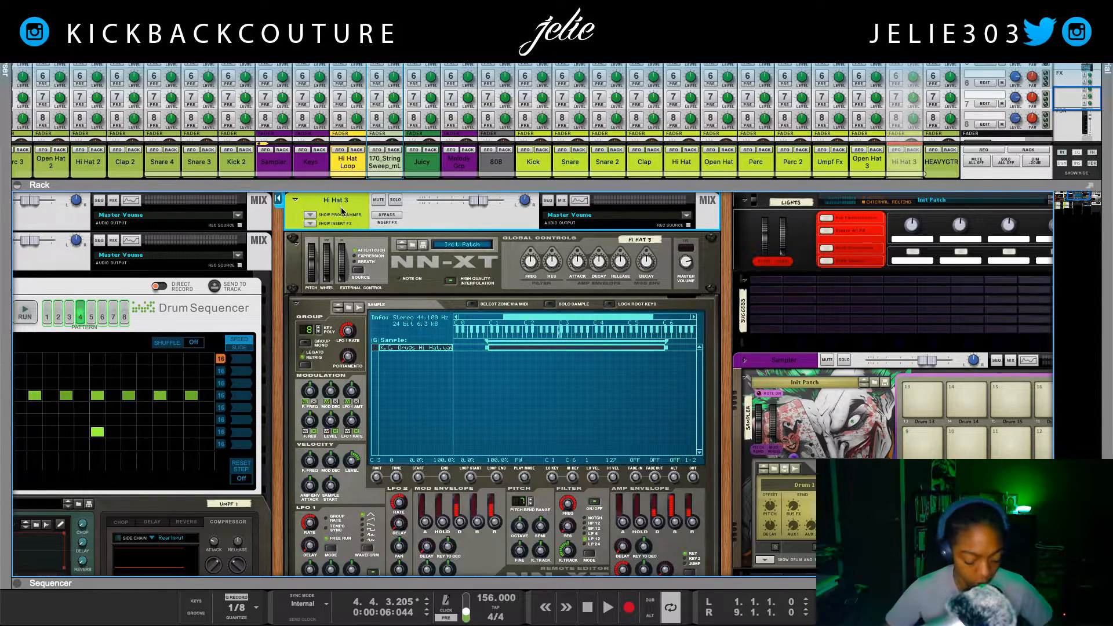
left_click(423, 288)
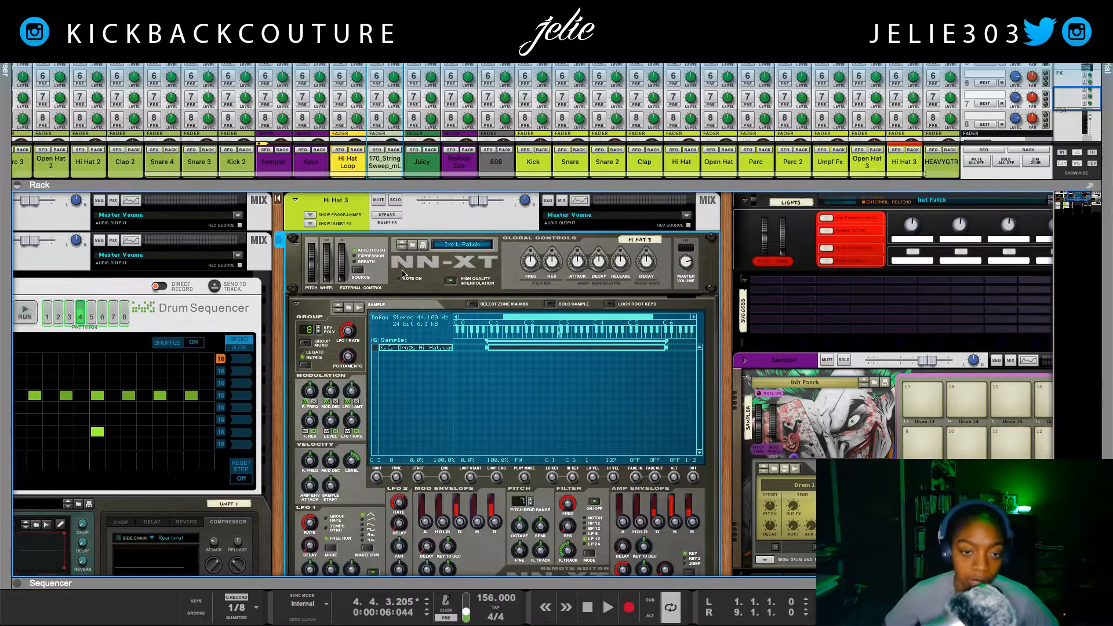
key("Delete")
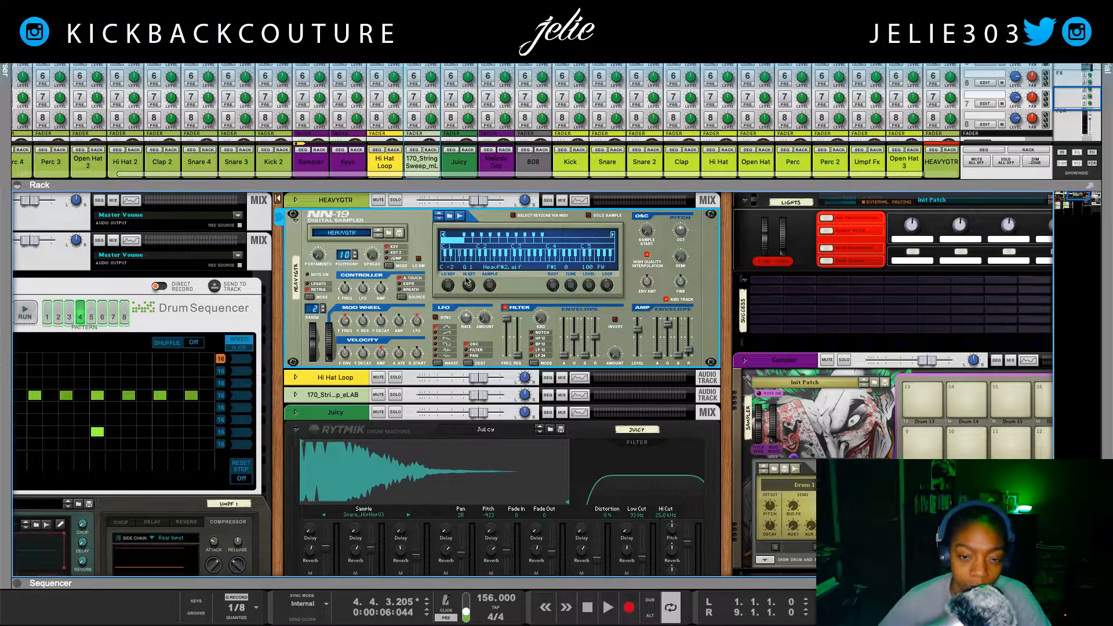
Unfold the HEAVYGTR mix channel, add the Initial Audio Reverse plug-in as its insert effect, and move the plug-in window clear of the rack.
left_click(317, 205)
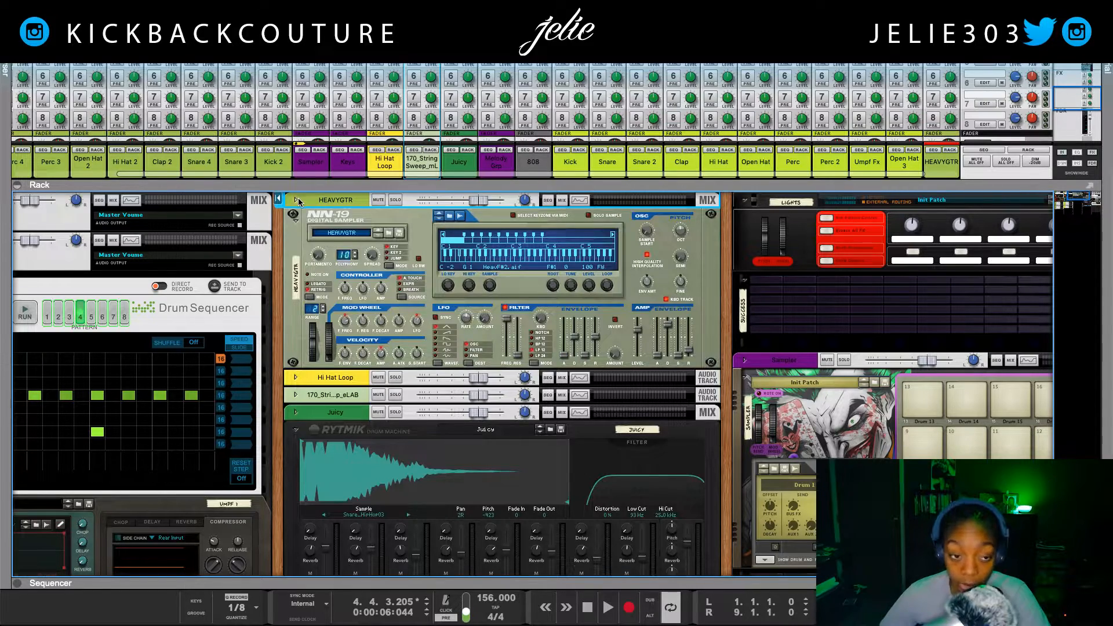
left_click(297, 200)
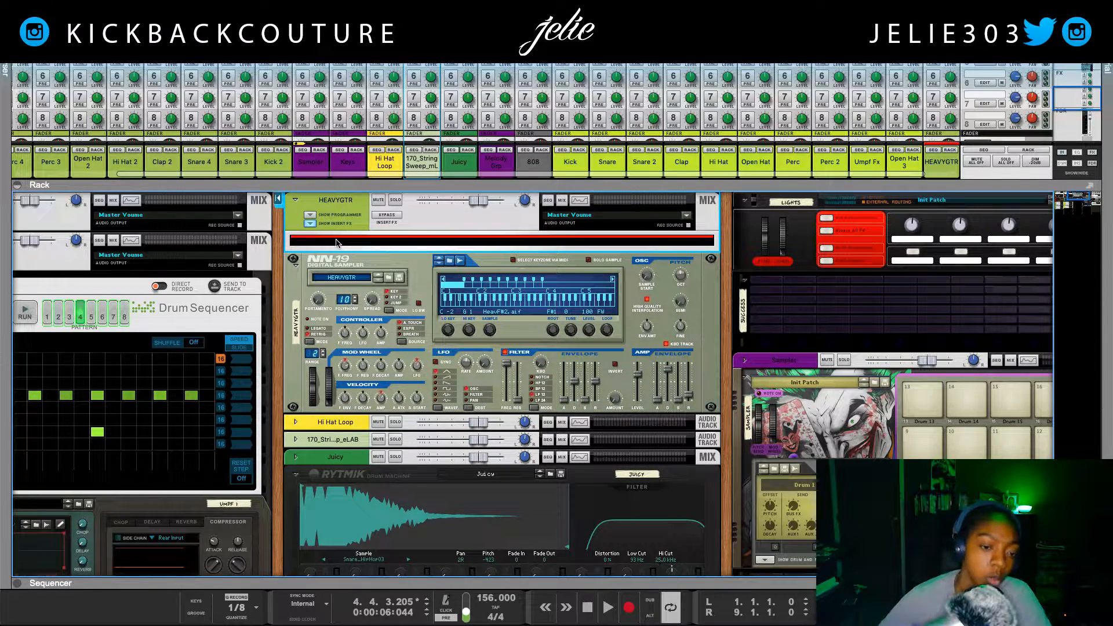
right_click(337, 243)
mouse_move(423, 374)
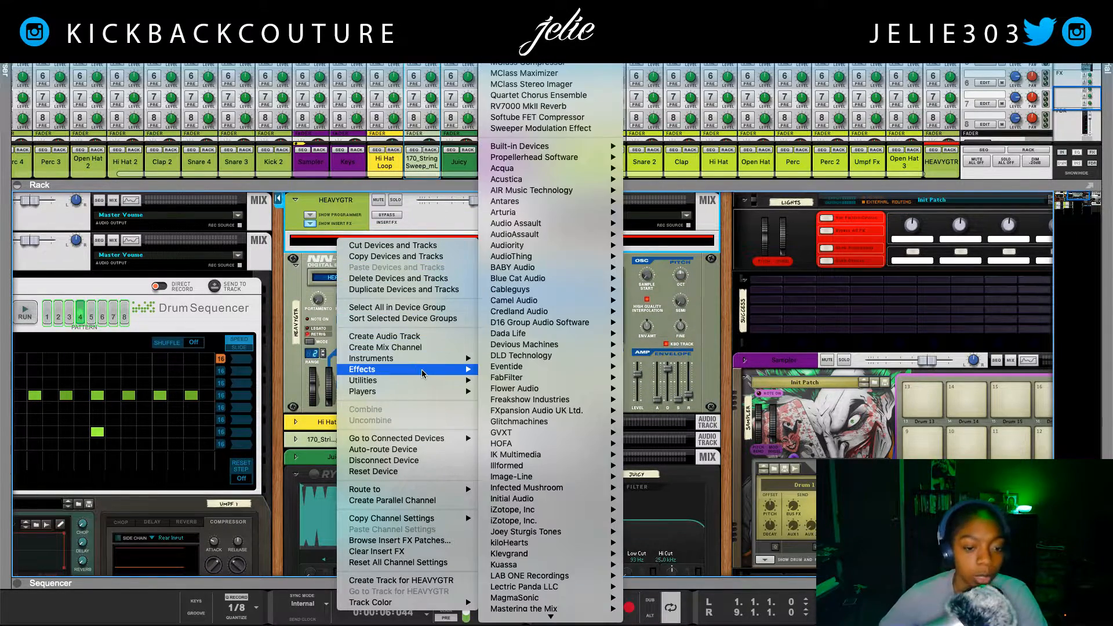
mouse_move(565, 436)
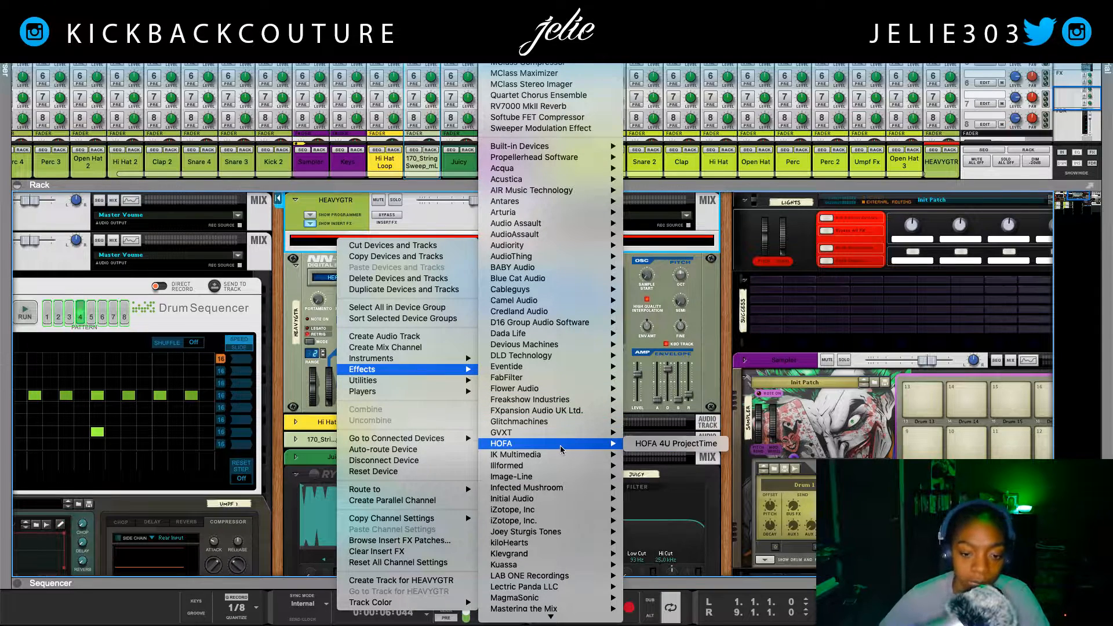
scroll(563, 434, "down", 4)
mouse_move(552, 391)
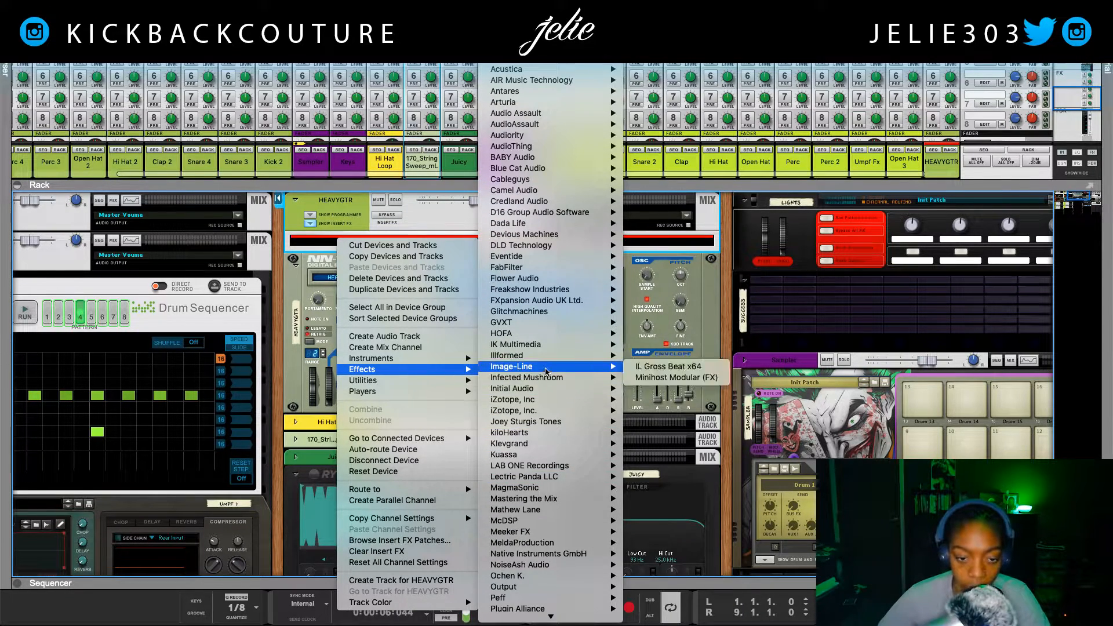
left_click(632, 389)
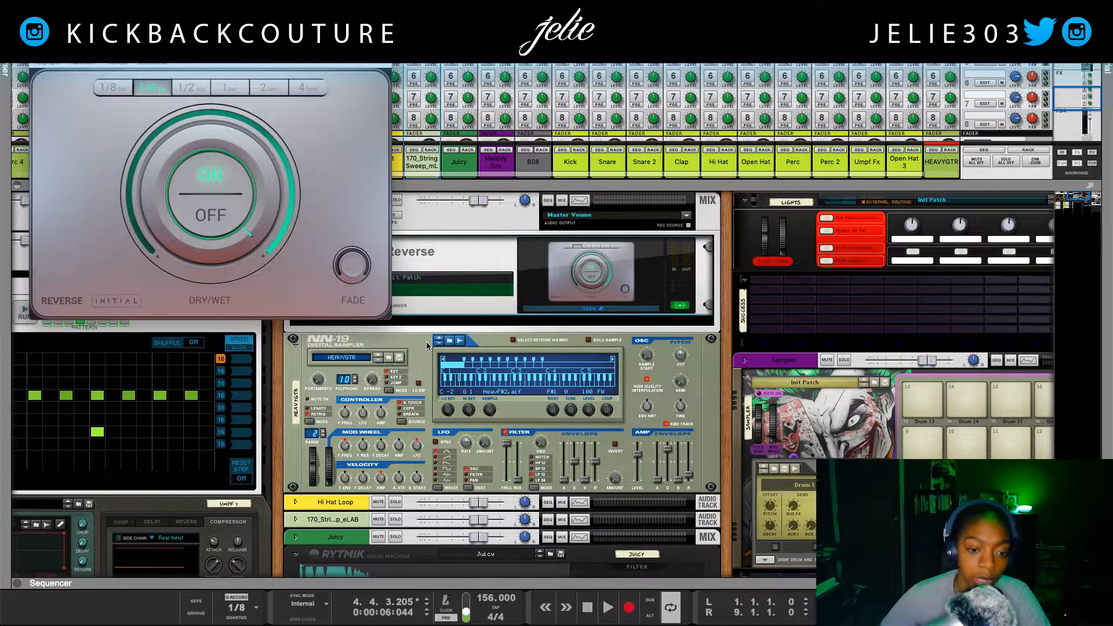
left_click_drag(257, 33, 783, 181)
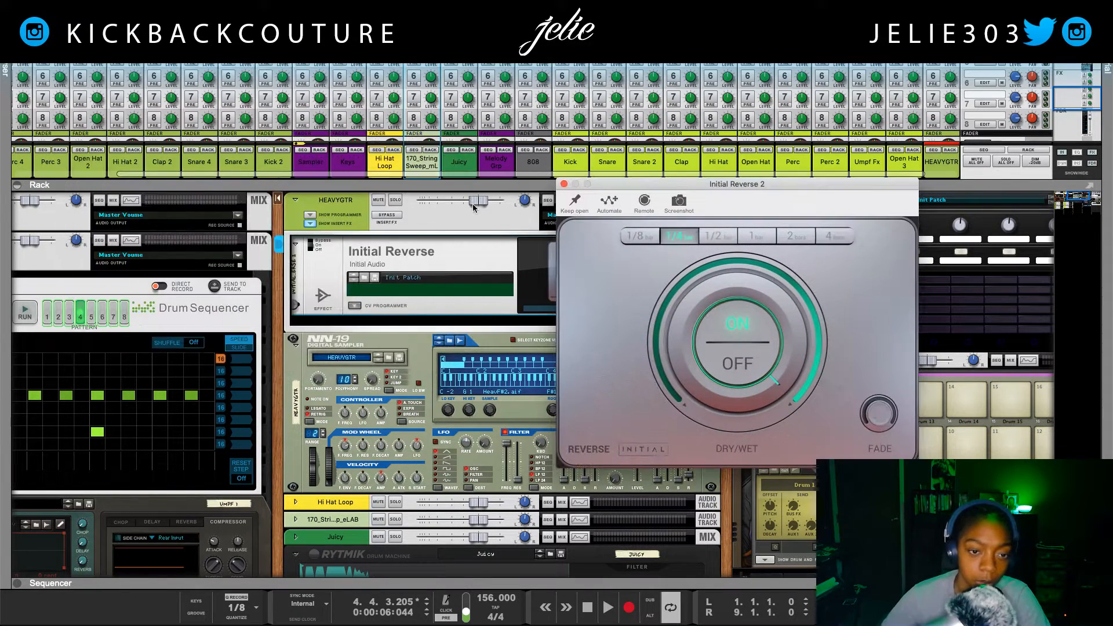
Solo the HEAVYGTR channel and play its NN-19 sampler with the Initial Reverse window kept open beside it.
left_click(394, 200)
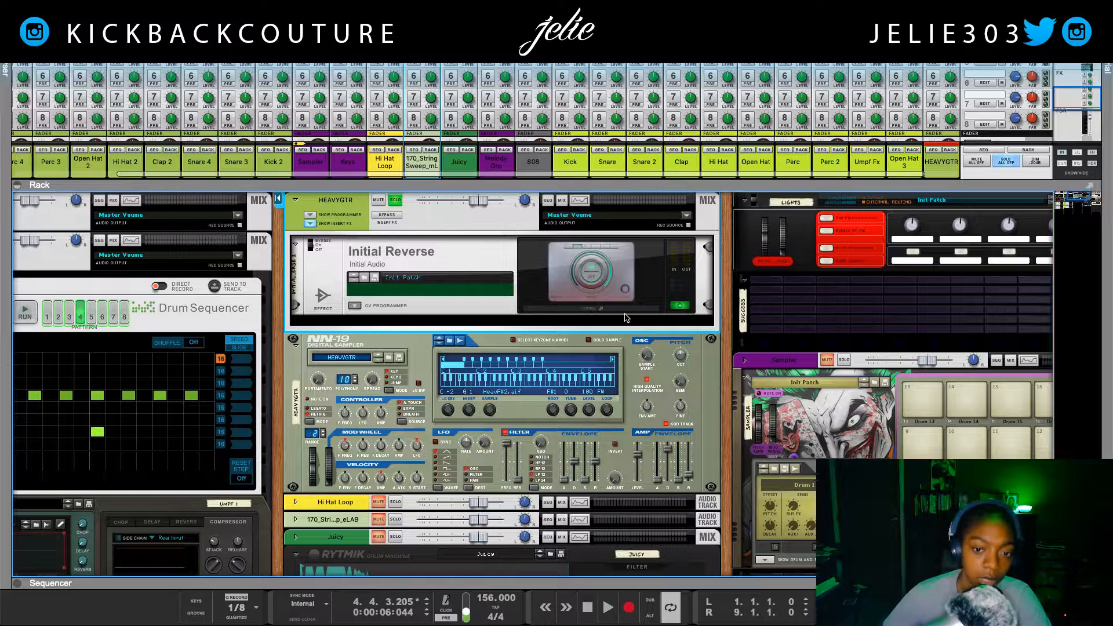
left_click(594, 308)
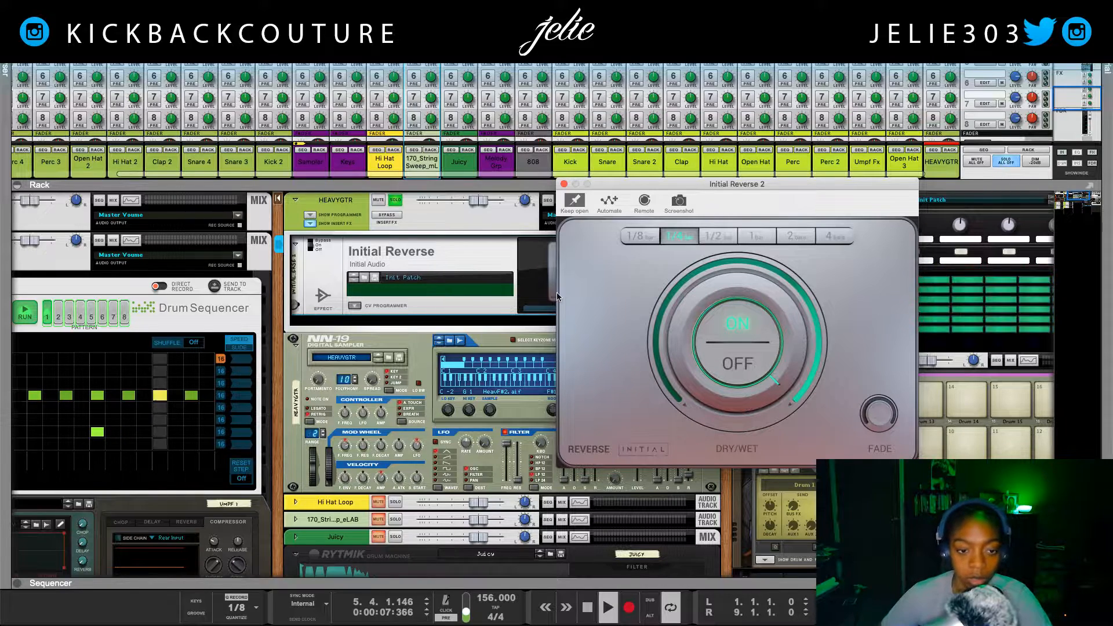
left_click(361, 268)
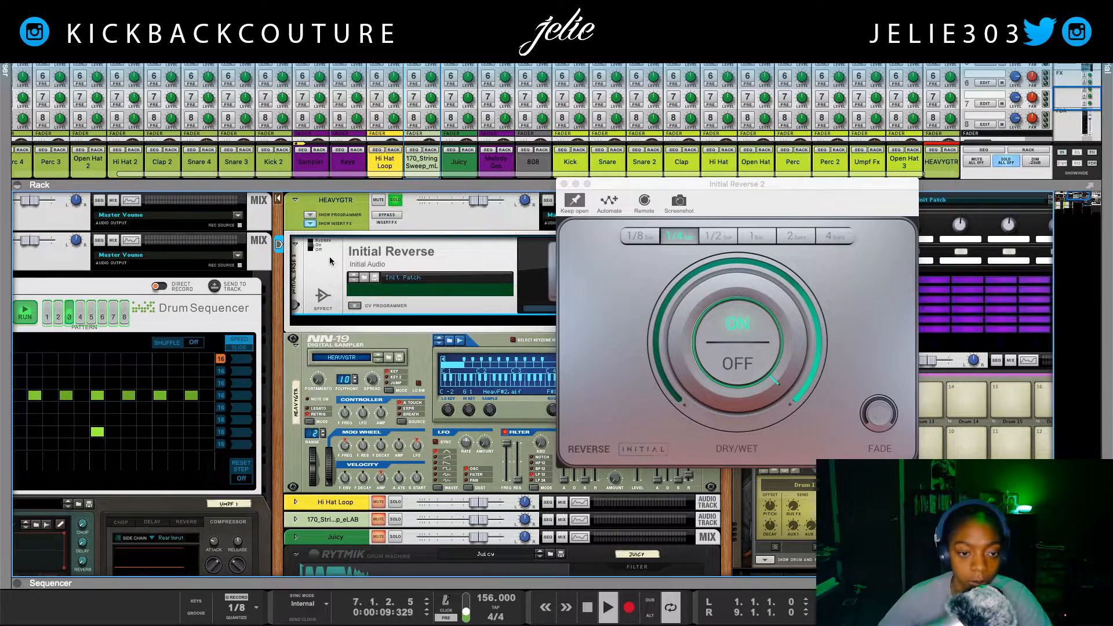
left_click(277, 343)
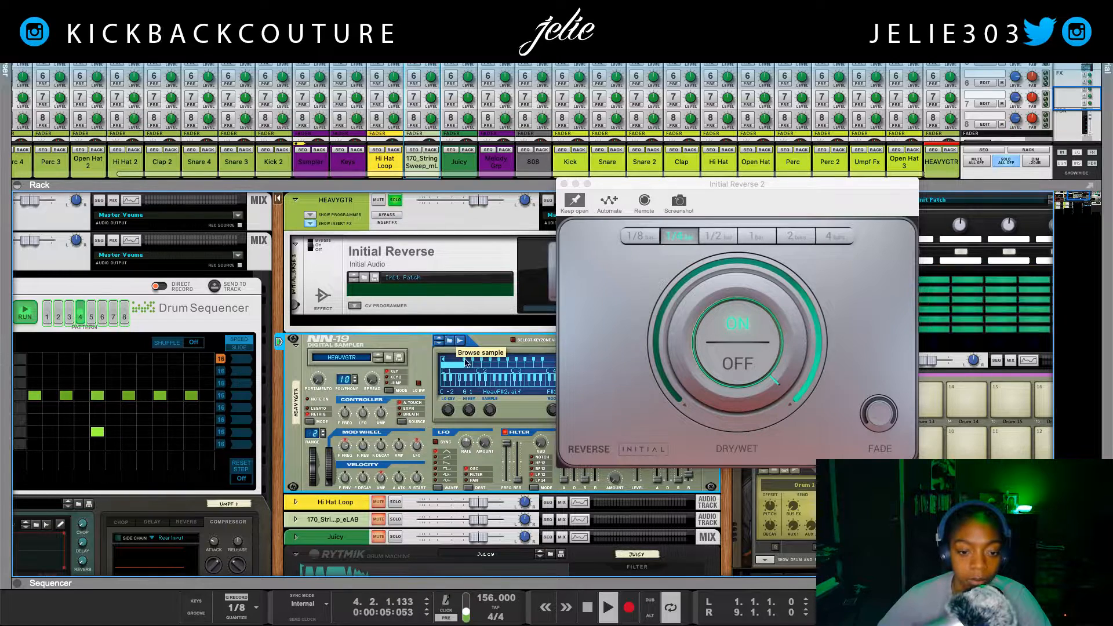
left_click_drag(638, 186, 738, 162)
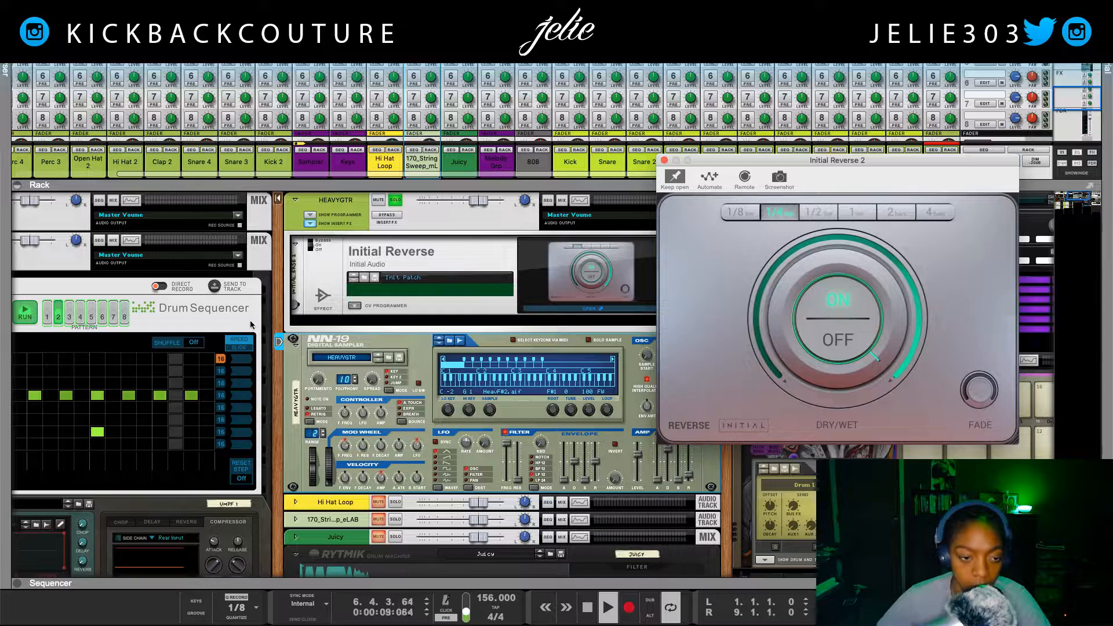
left_click_drag(274, 320, 214, 308)
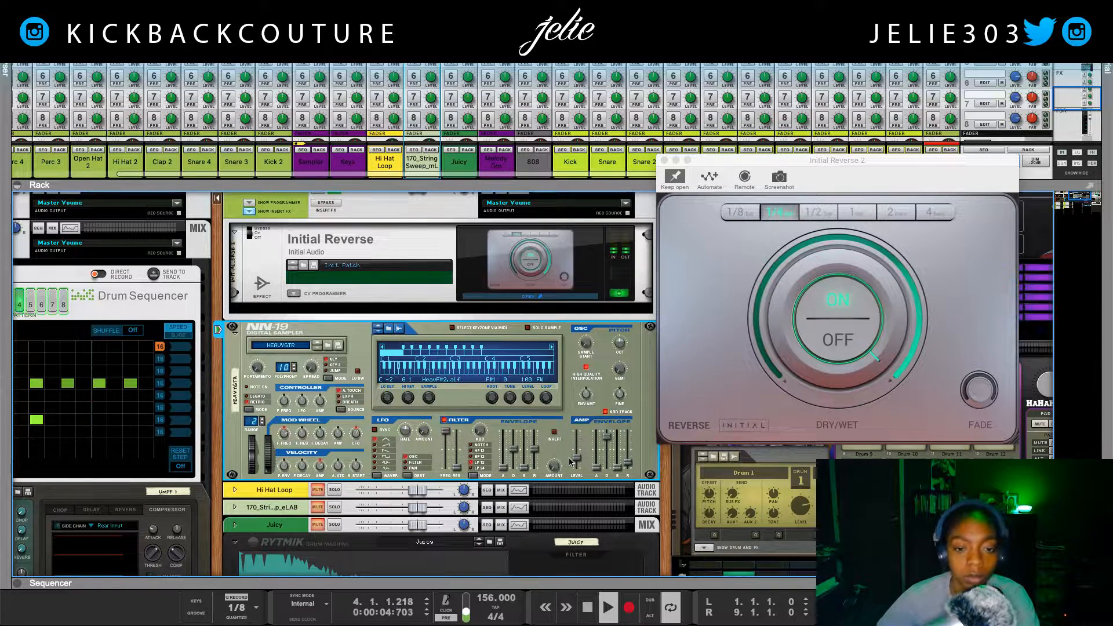
Set the Initial Reverse length to 1/2, compare it with 1/4 during playback, and return to 1/2.
left_click(822, 207)
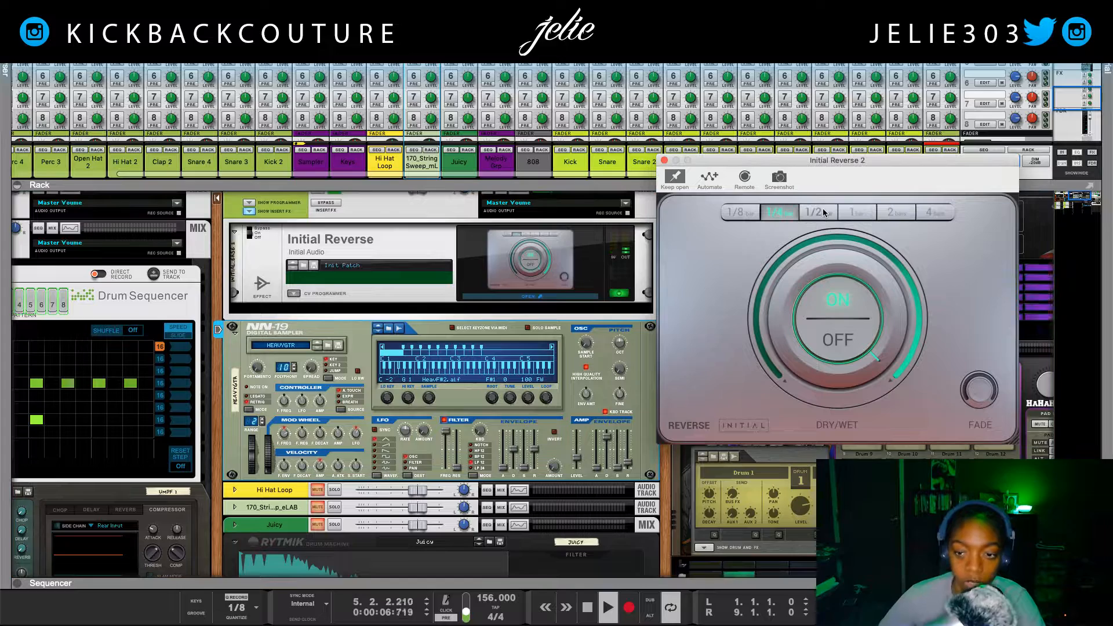
left_click(819, 214)
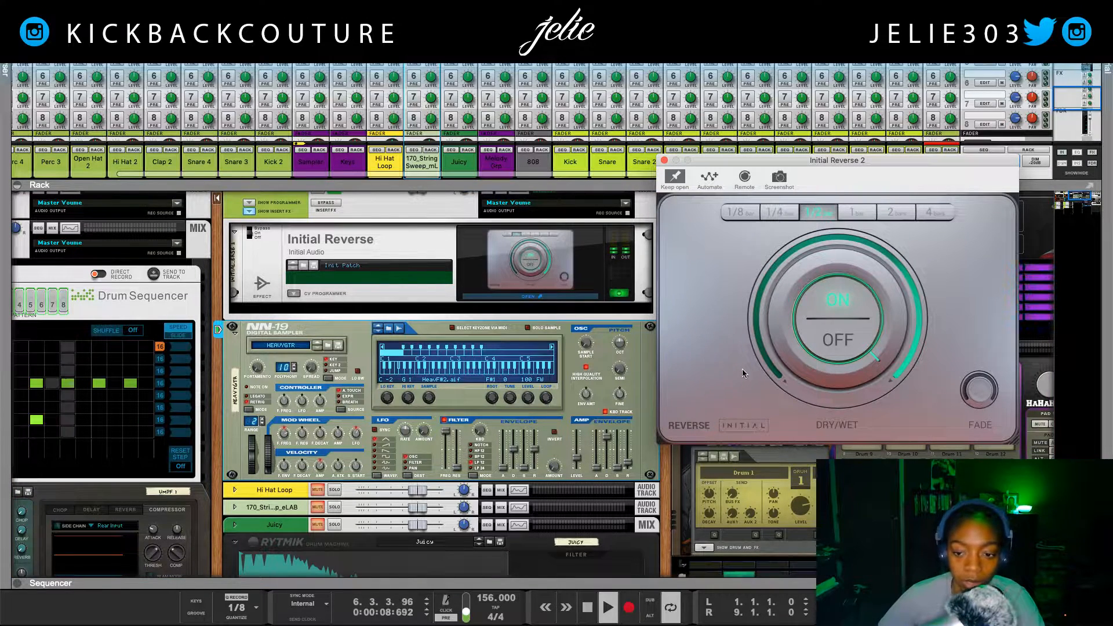
mouse_move(754, 371)
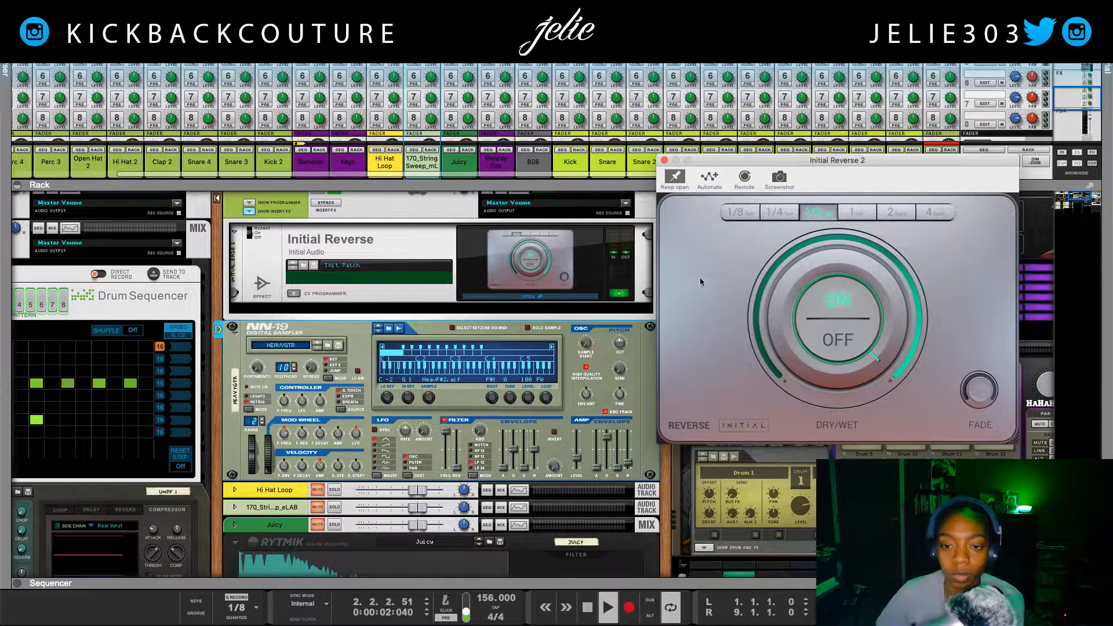
left_click(773, 214)
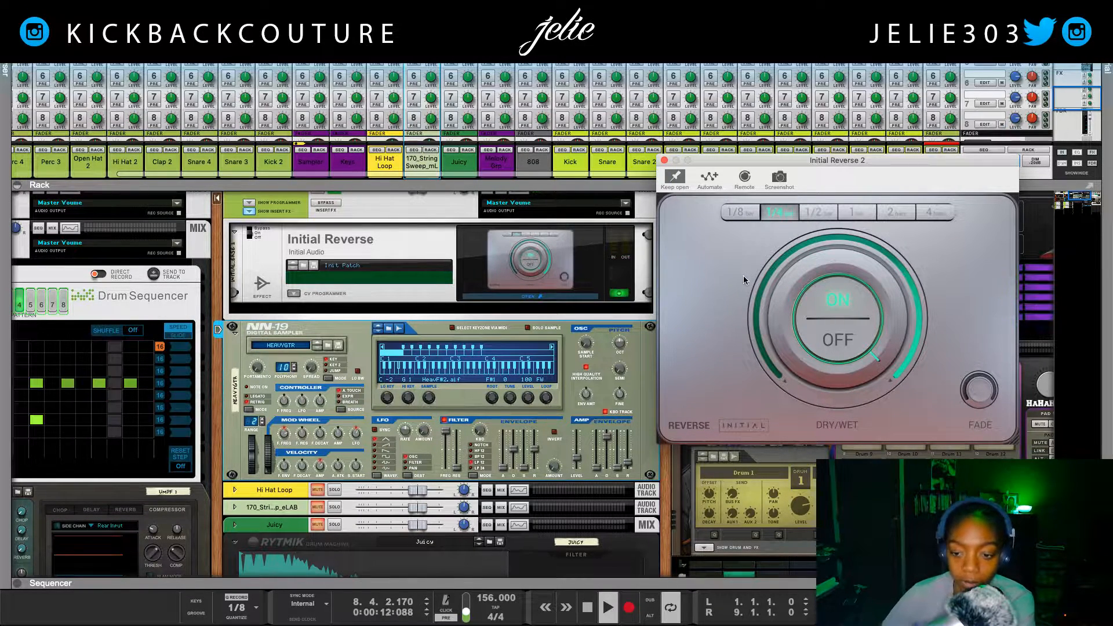
left_click(814, 215)
left_click(743, 217)
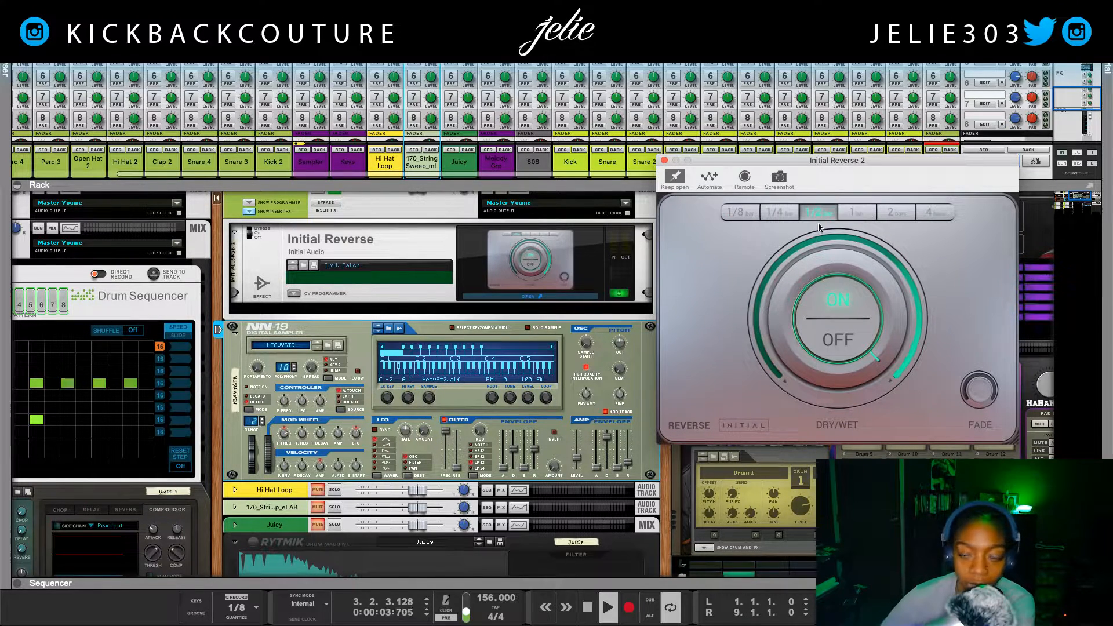
Close the Initial Reverse window and delete the HEAVYGTR channel with its NN-19 and reverse effect from the rack.
left_click(664, 160)
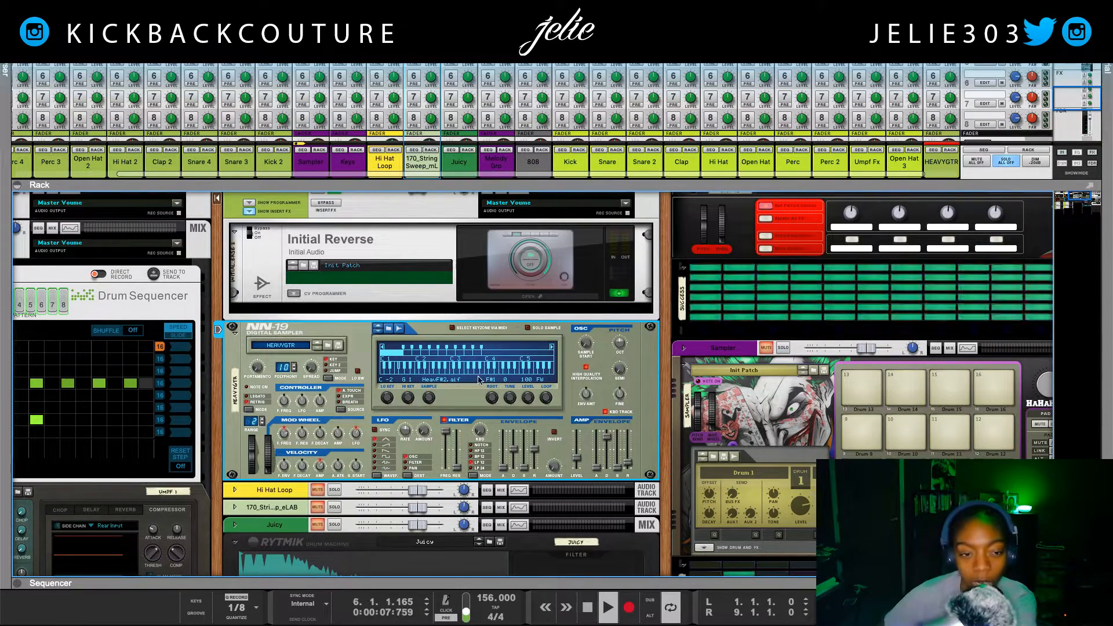
scroll(285, 235, "up", 1)
left_click(286, 235)
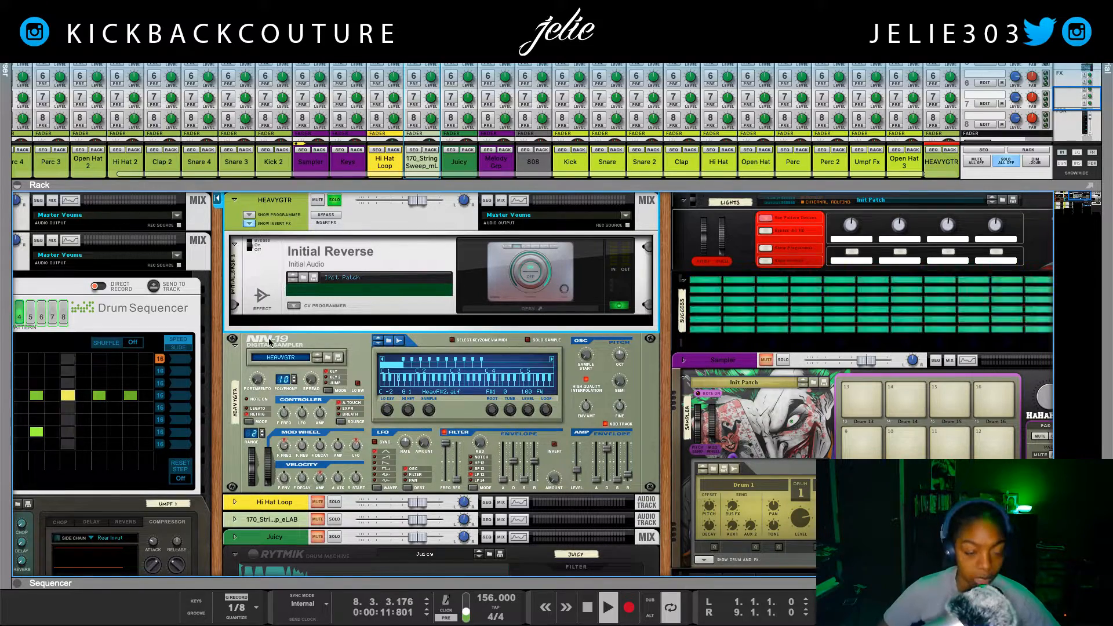
key("Delete")
Unfold the Hi Hat Loop audio track in the rack and bring up its track in the sequencer.
scroll(437, 354, "up", 10)
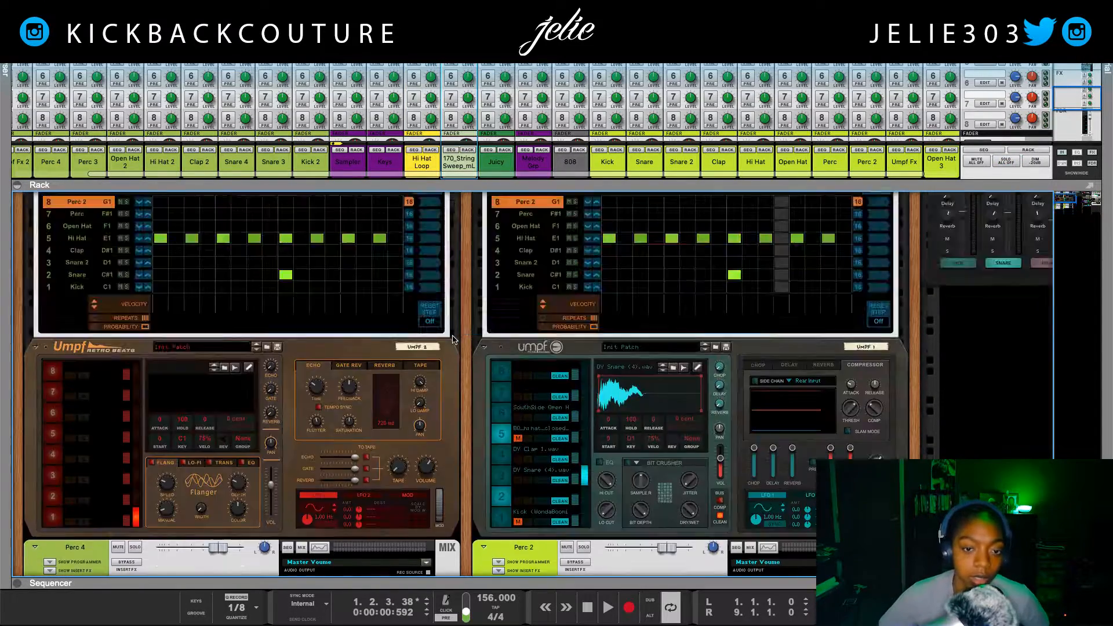
scroll(475, 289, "down", 5)
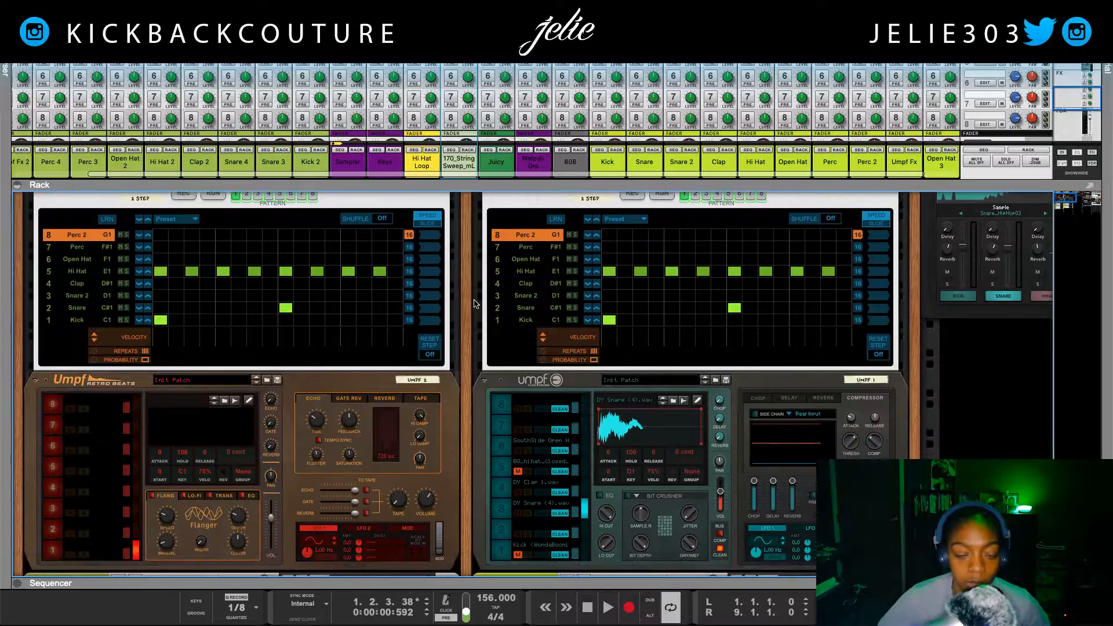
scroll(501, 312, "right", 8)
scroll(500, 312, "up", 5)
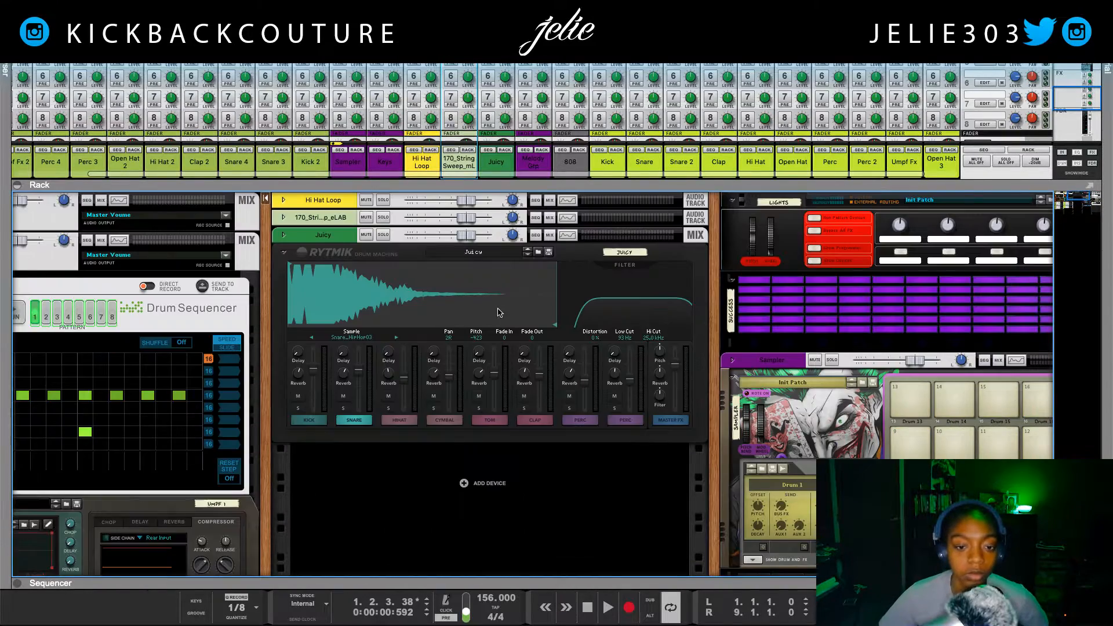
scroll(360, 272, "left", 2)
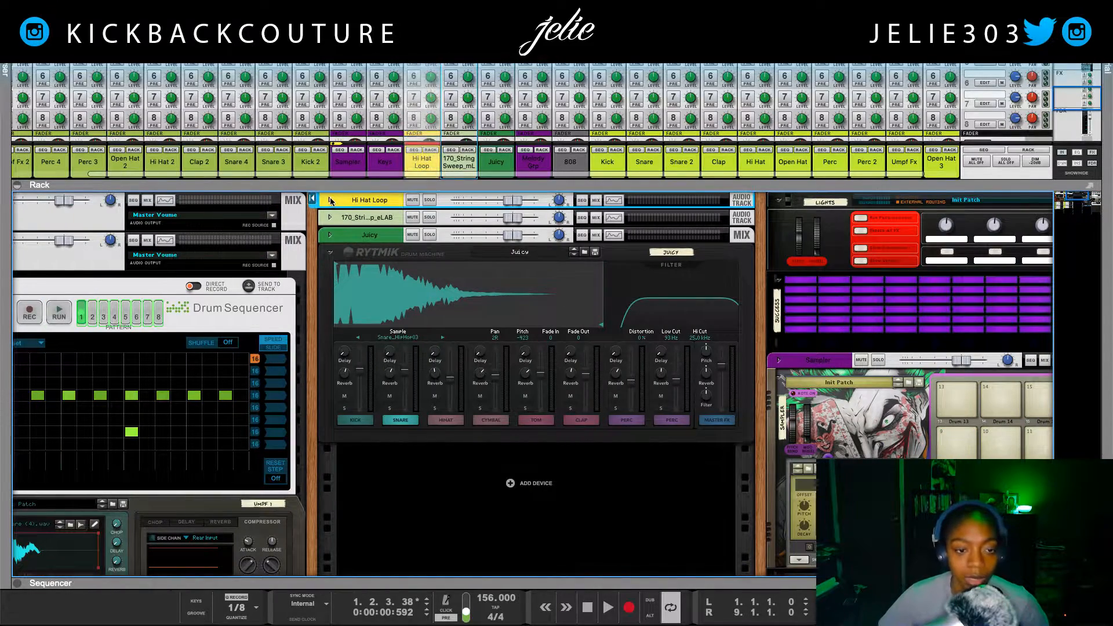
left_click(330, 199)
left_click(587, 202)
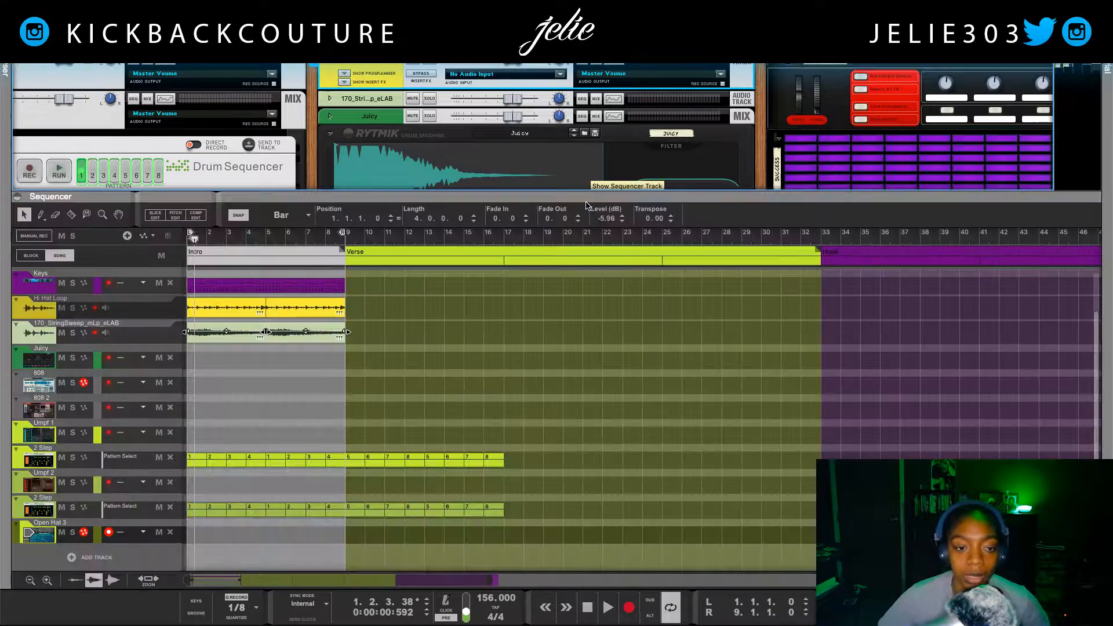
Solo the Hi Hat Loop track in the sequencer and start playback.
scroll(161, 351, "up", 2)
left_click(72, 352)
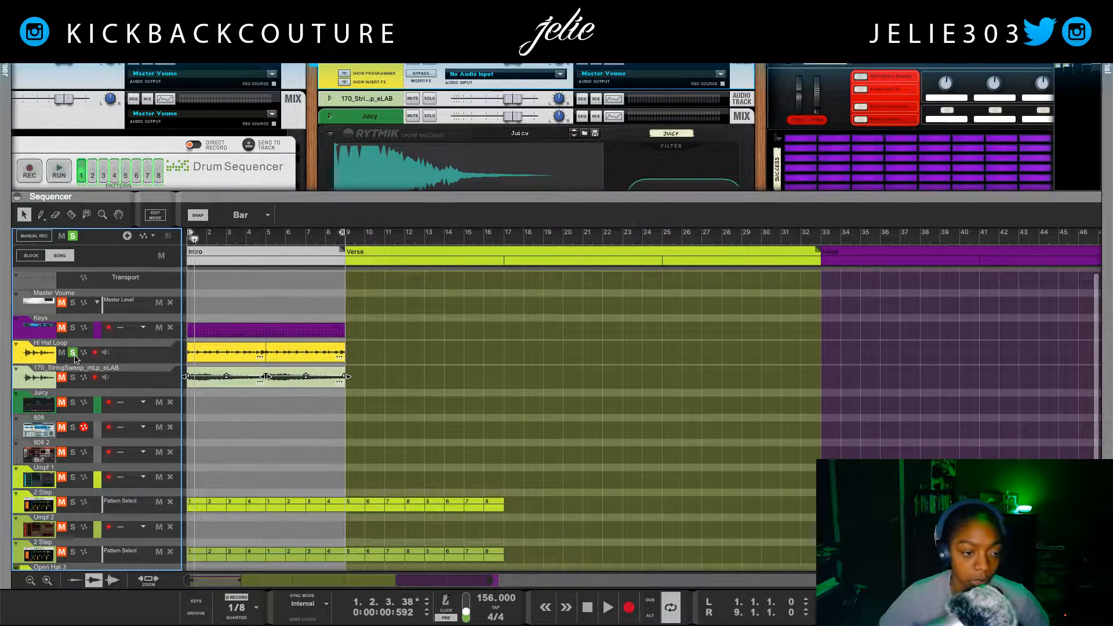
key("space")
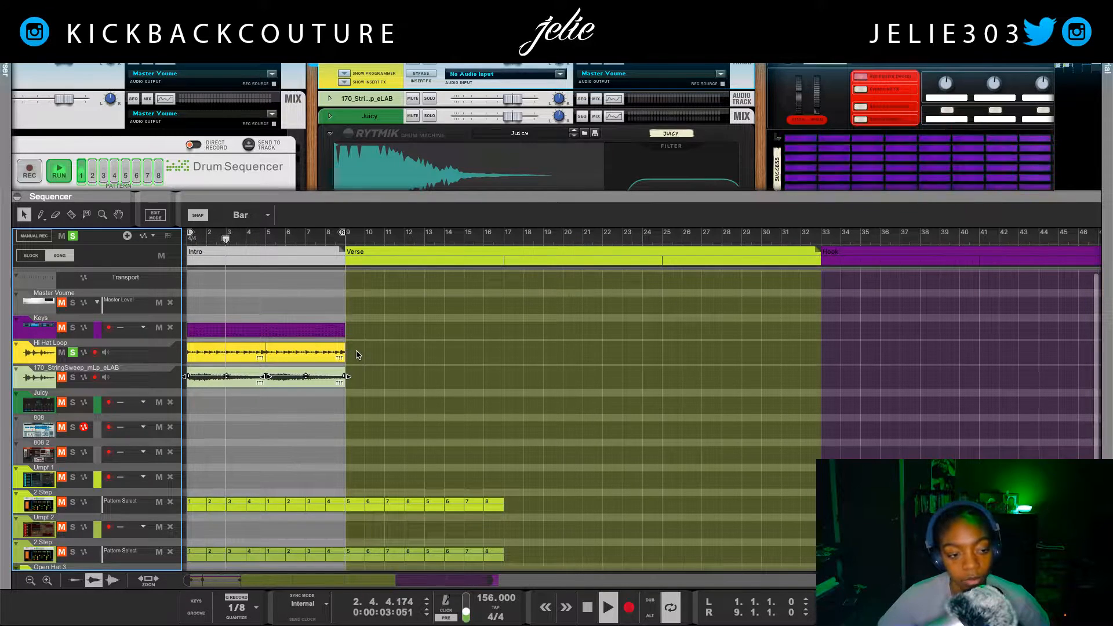
Reverse the first audio clip on the Hi Hat Loop track.
right_click(238, 357)
left_click(231, 357)
right_click(230, 357)
left_click(228, 356)
right_click(219, 356)
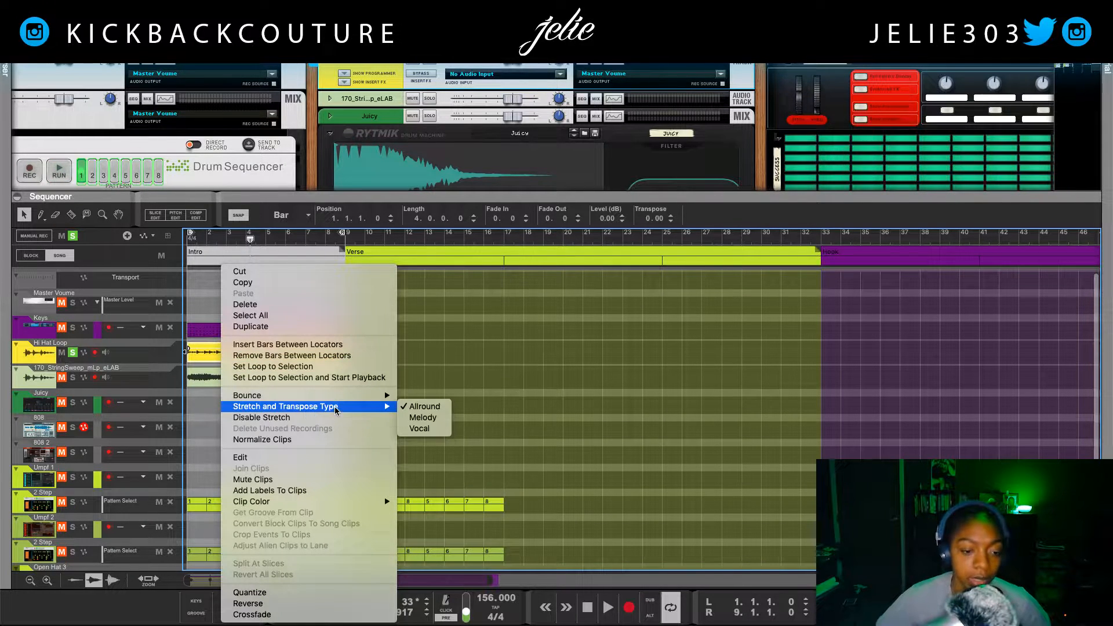
left_click(299, 604)
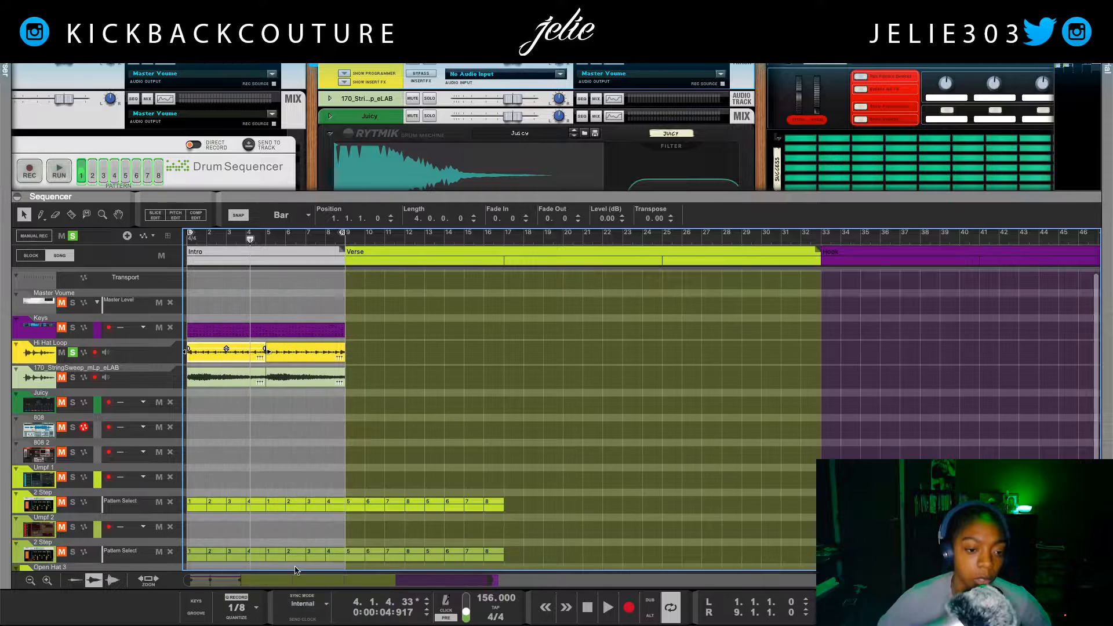
Play the reversed Hi Hat Loop clip from the song start, stop playback, and delete the Hi Hat Loop track.
key("space")
key("space")
key("shift+Return")
key("space")
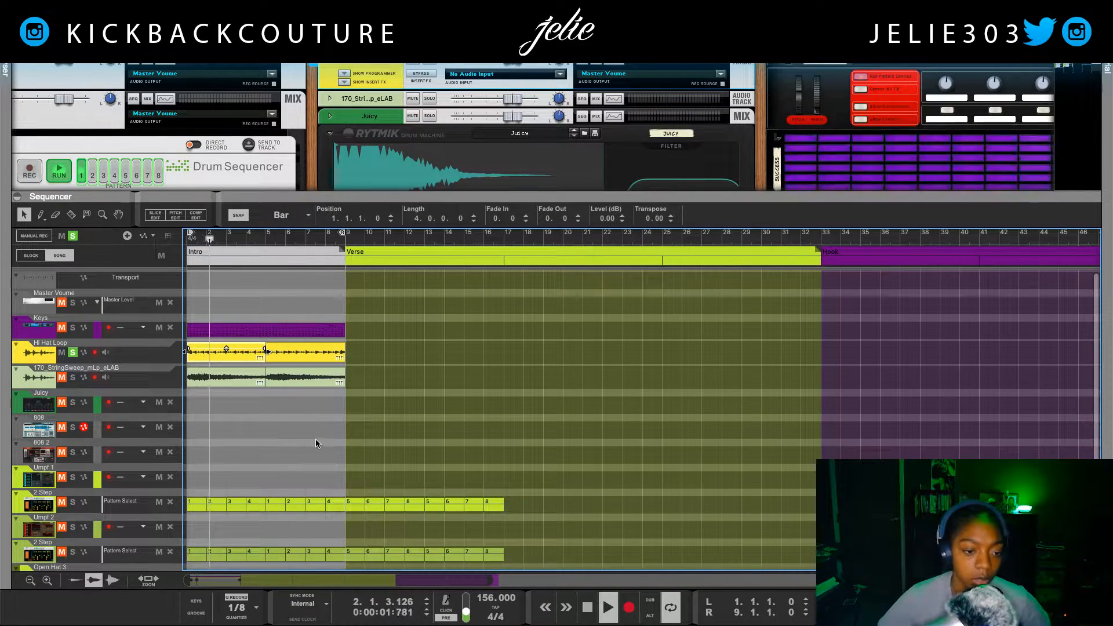
key("space")
left_click(38, 359)
key("Delete")
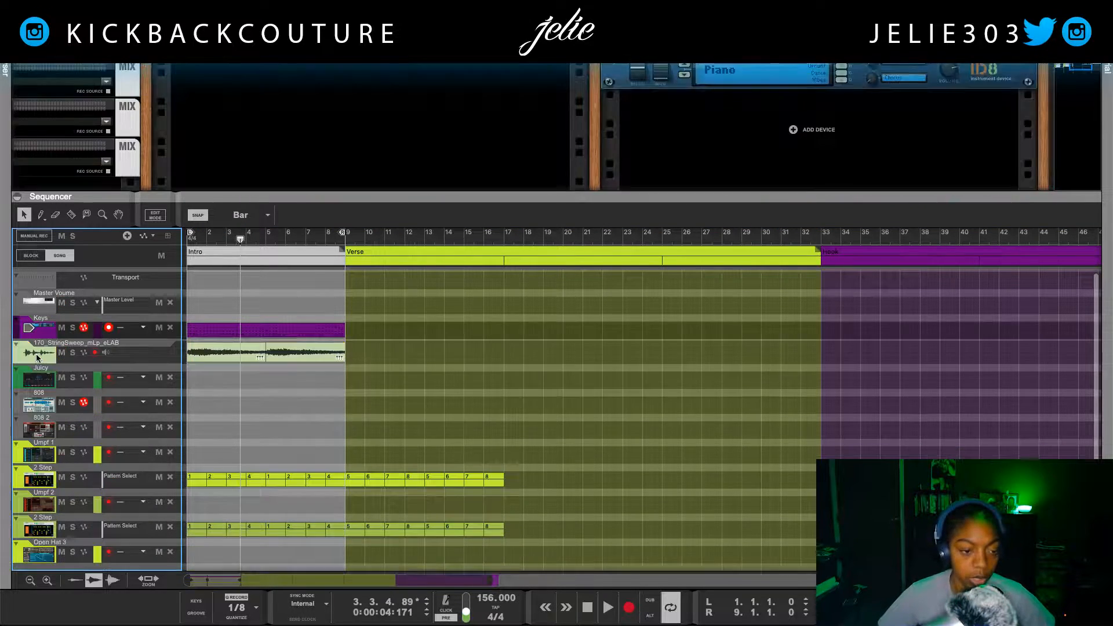
Solo and play the 170_StringSweep_mLp_eLAB track and lower its first clip's level to -9.03 dB.
left_click(72, 352)
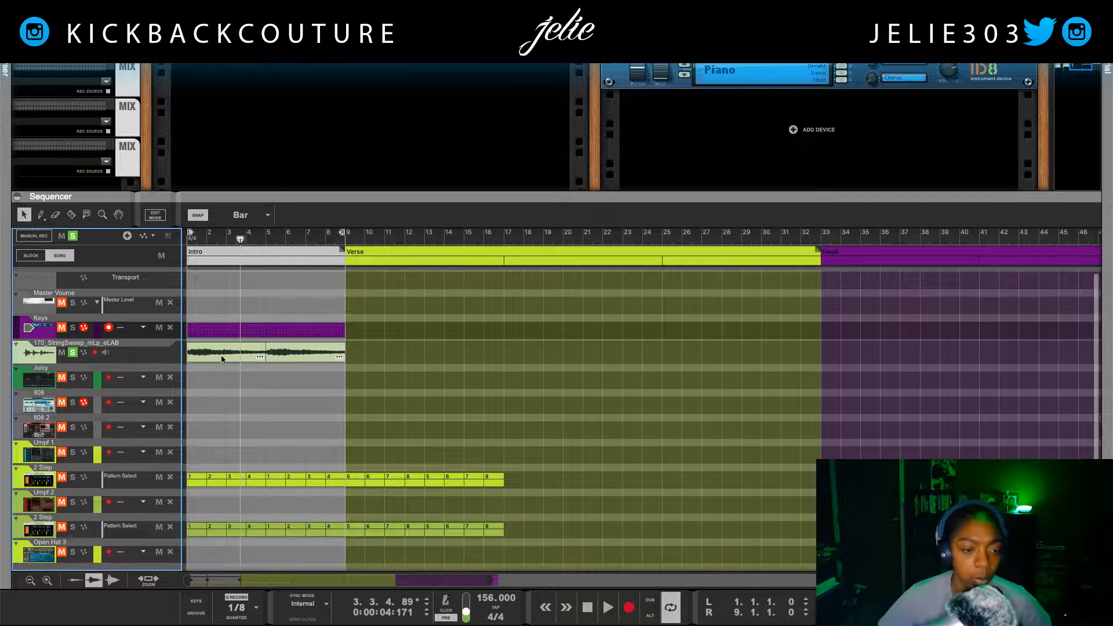
left_click(221, 355)
key("space")
left_click_drag(225, 351, 225, 356)
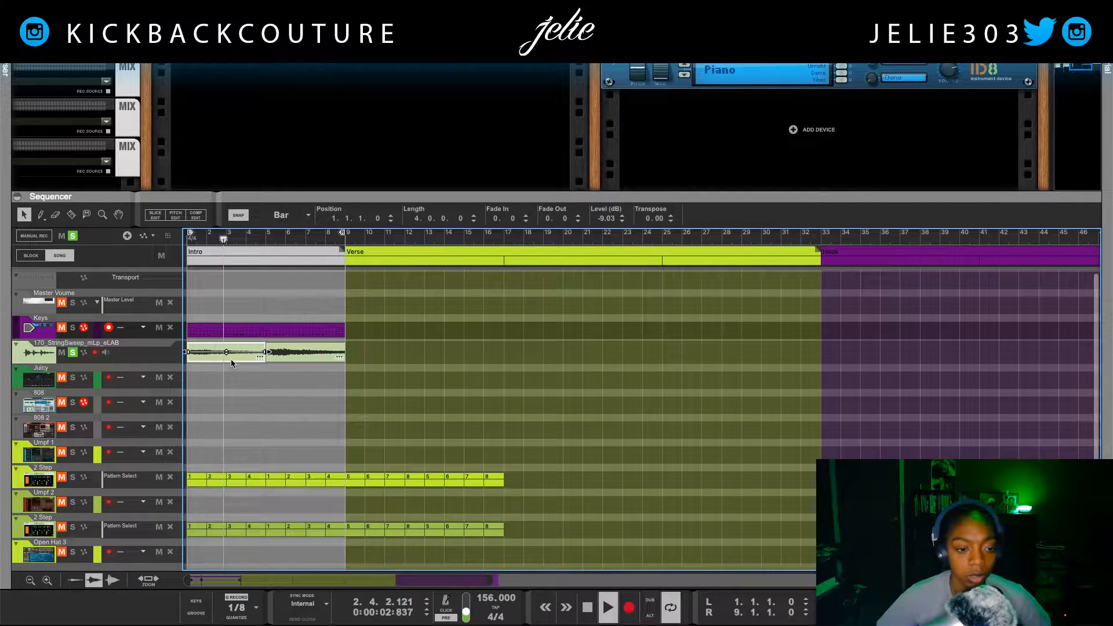
Reverse the first 170_StringSweep_mLp_eLAB clip and, after playing it back, delete the track.
right_click(230, 357)
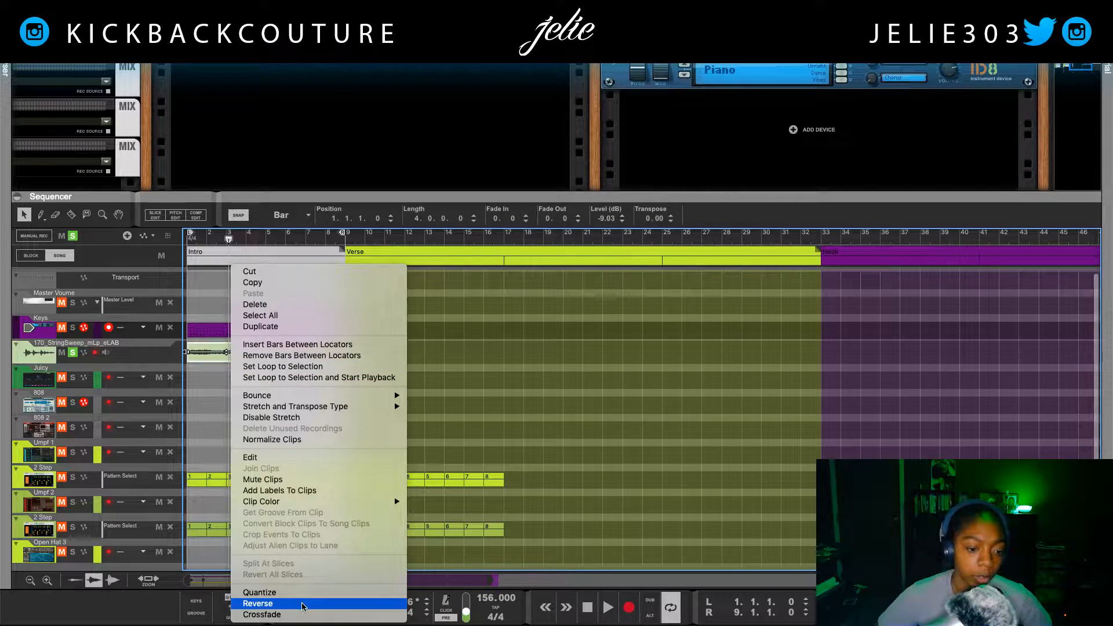
left_click(302, 606)
key("space")
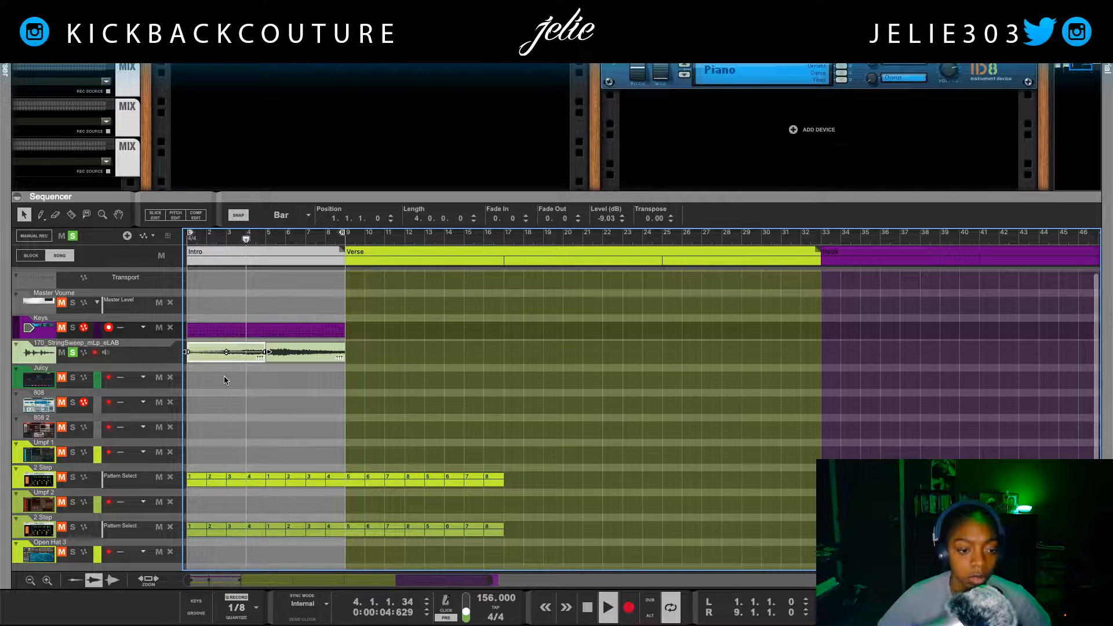
key("space")
left_click(52, 359)
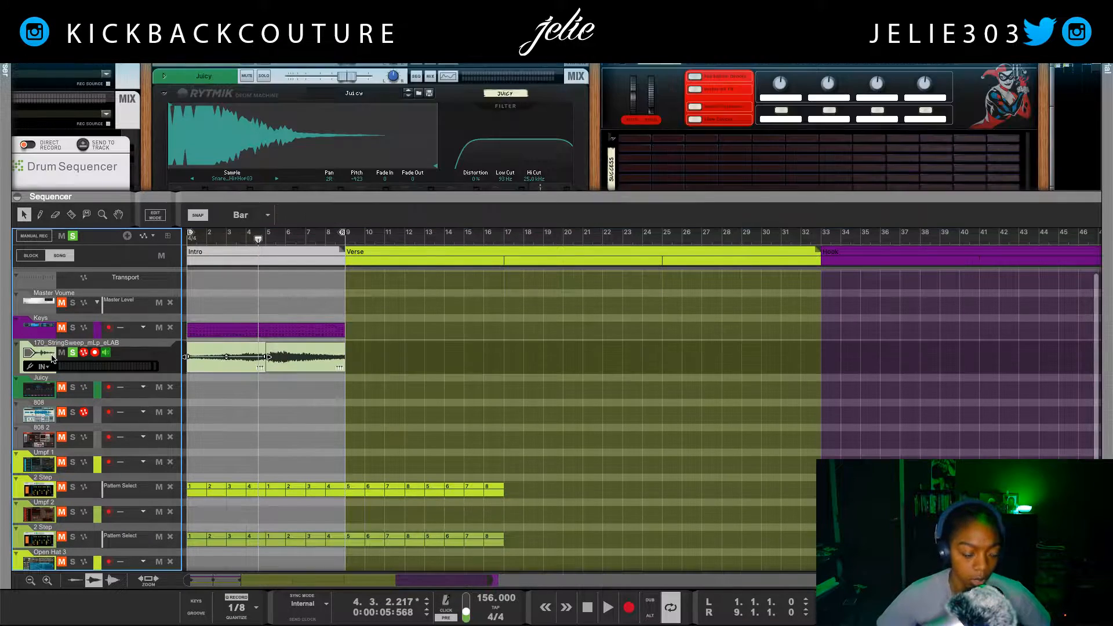
key("Delete")
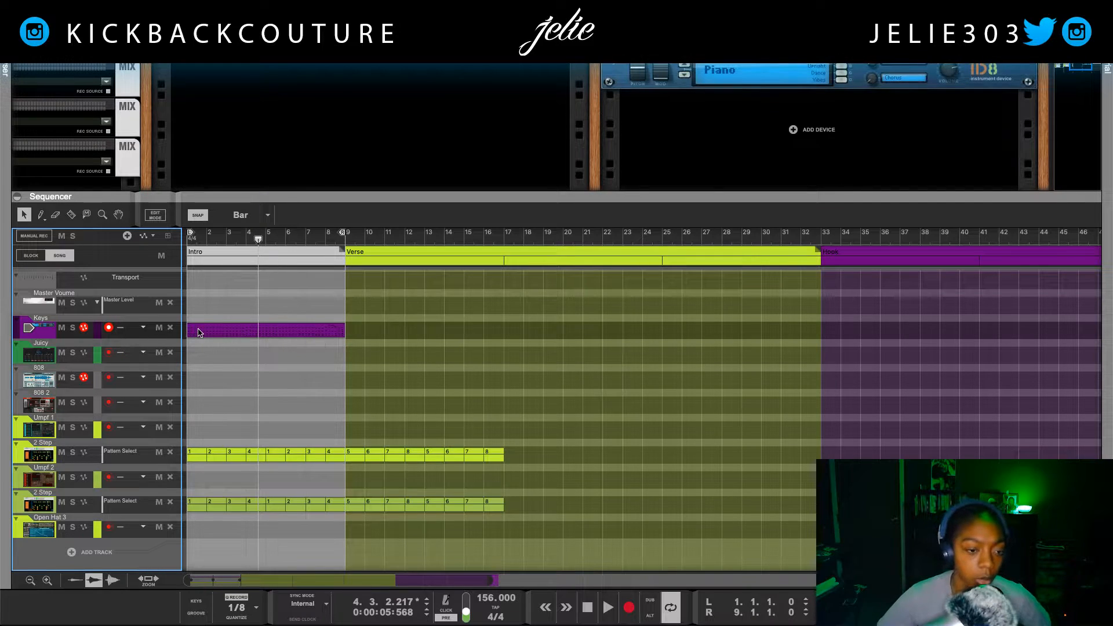
Solo the Keys track, open its clip in the note editor, and listen to the original notes.
left_click(74, 328)
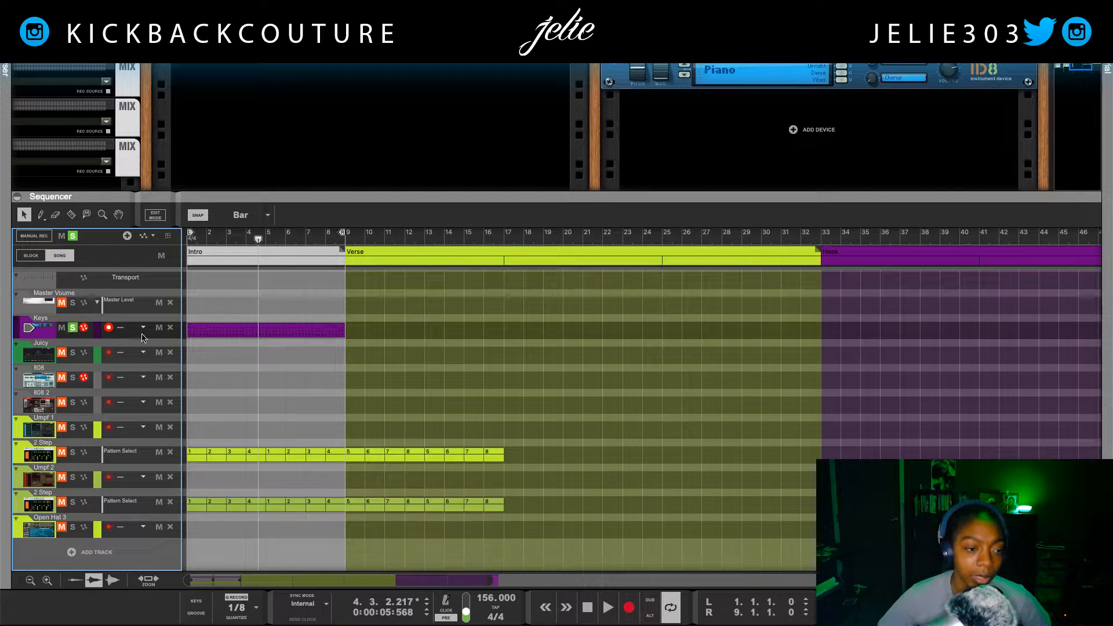
double_click(226, 333)
key("space")
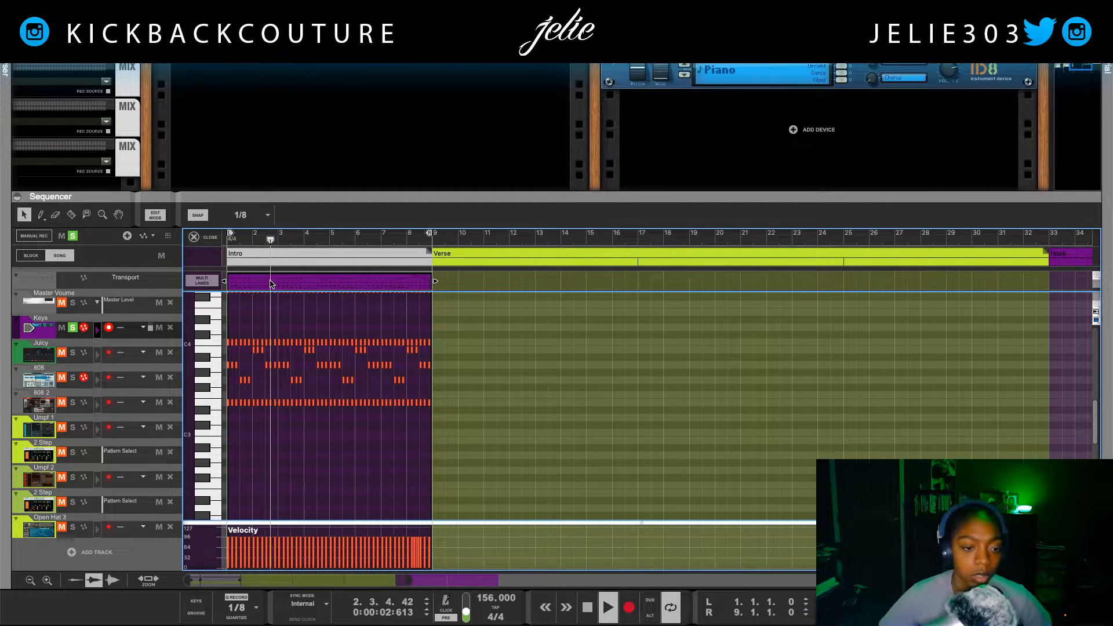
key("space")
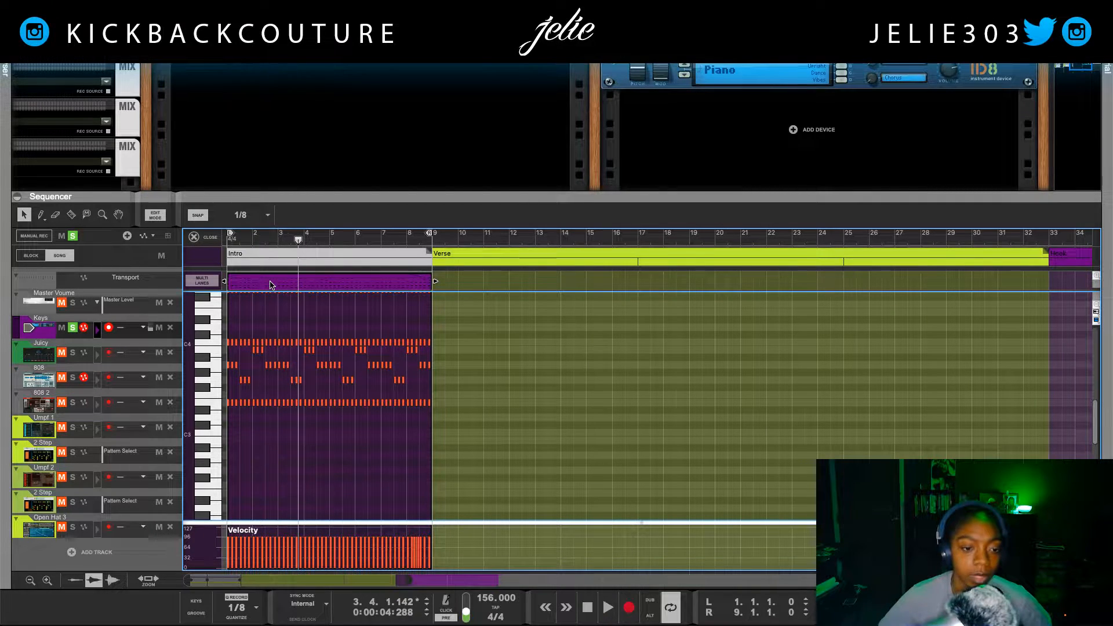
Reverse the note order of the Keys clip and examine the result across the octaves during playback.
left_click(271, 284)
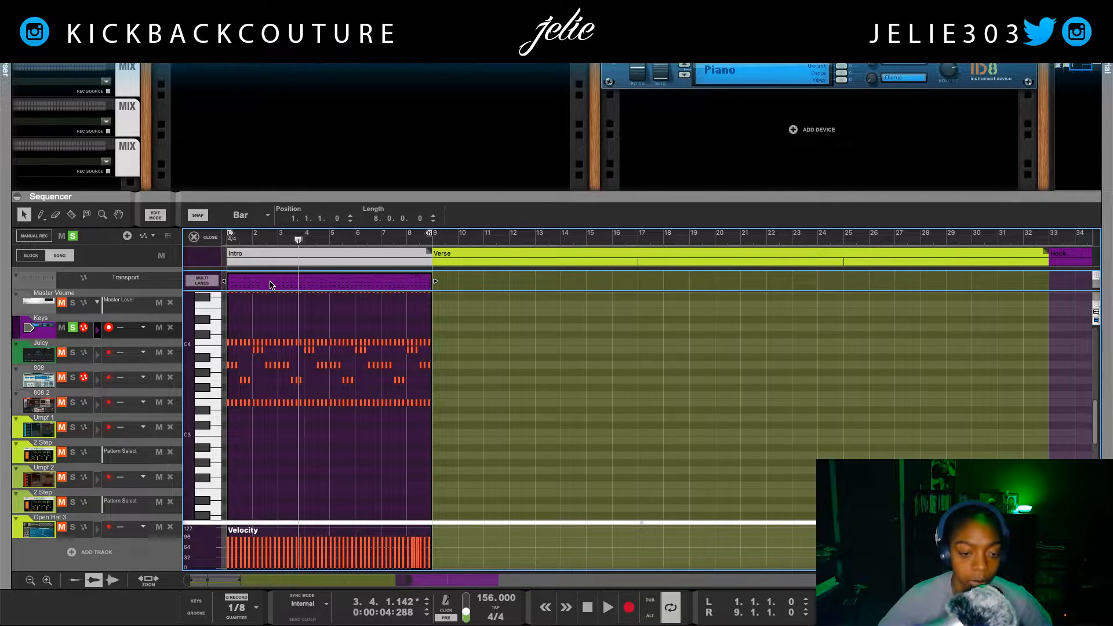
right_click(270, 284)
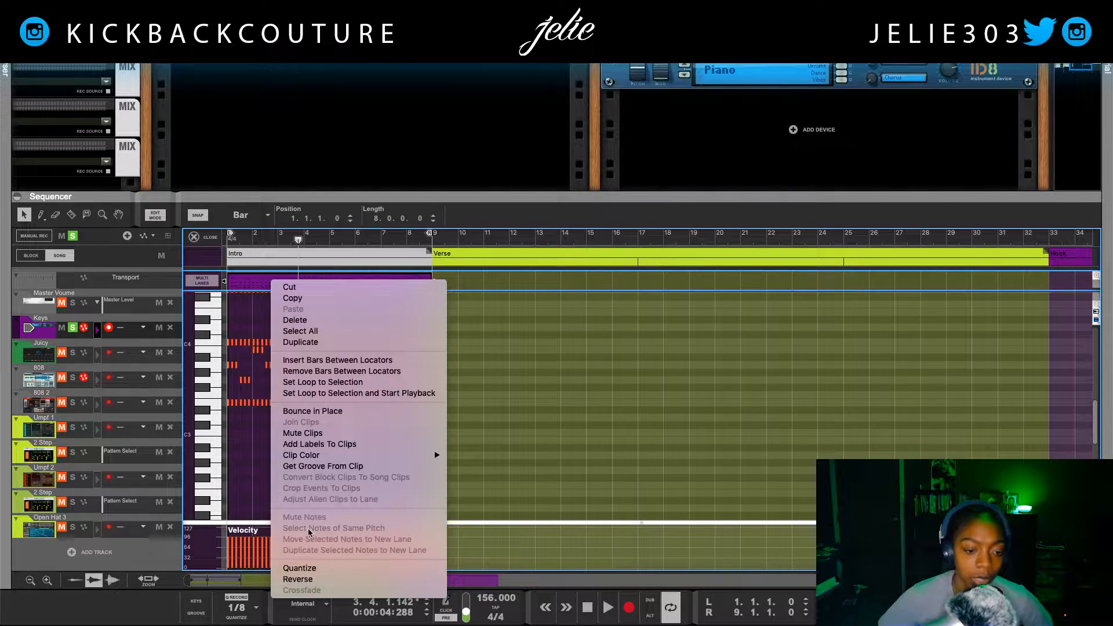
left_click(297, 579)
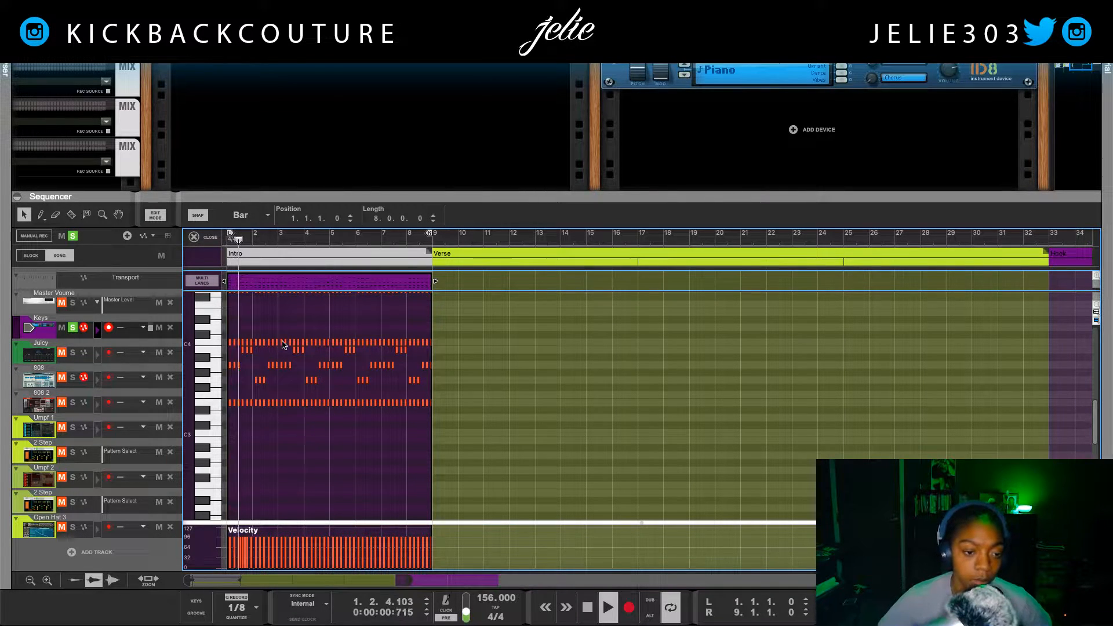
scroll(296, 325, "up", 8)
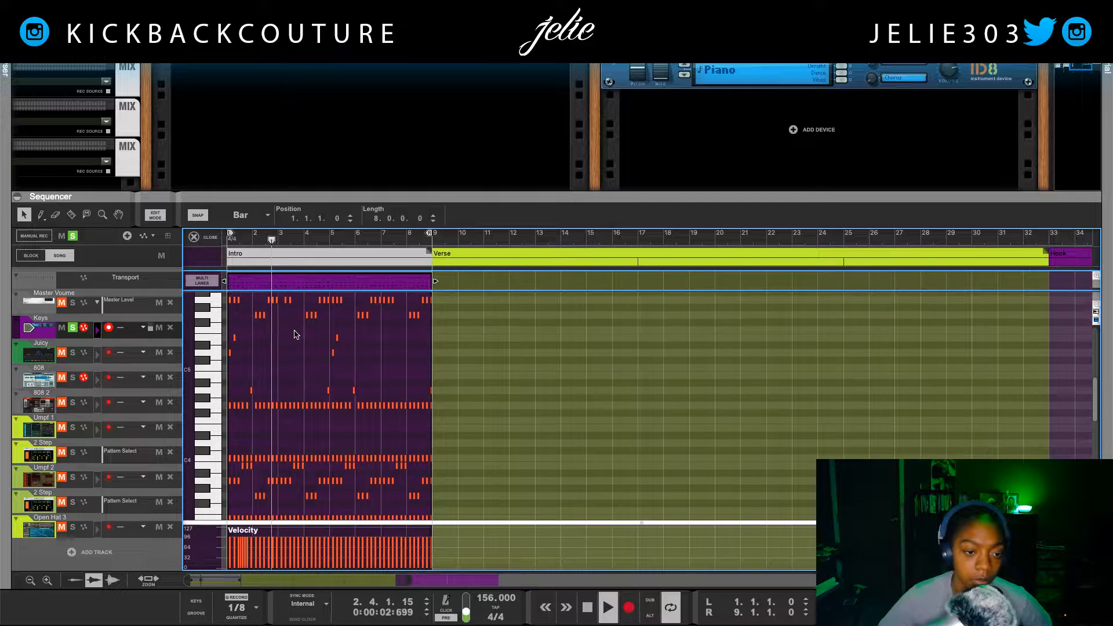
Reverse the Keys clip a second time, play it through to bar 8, and stop.
right_click(297, 282)
left_click(324, 576)
key("space")
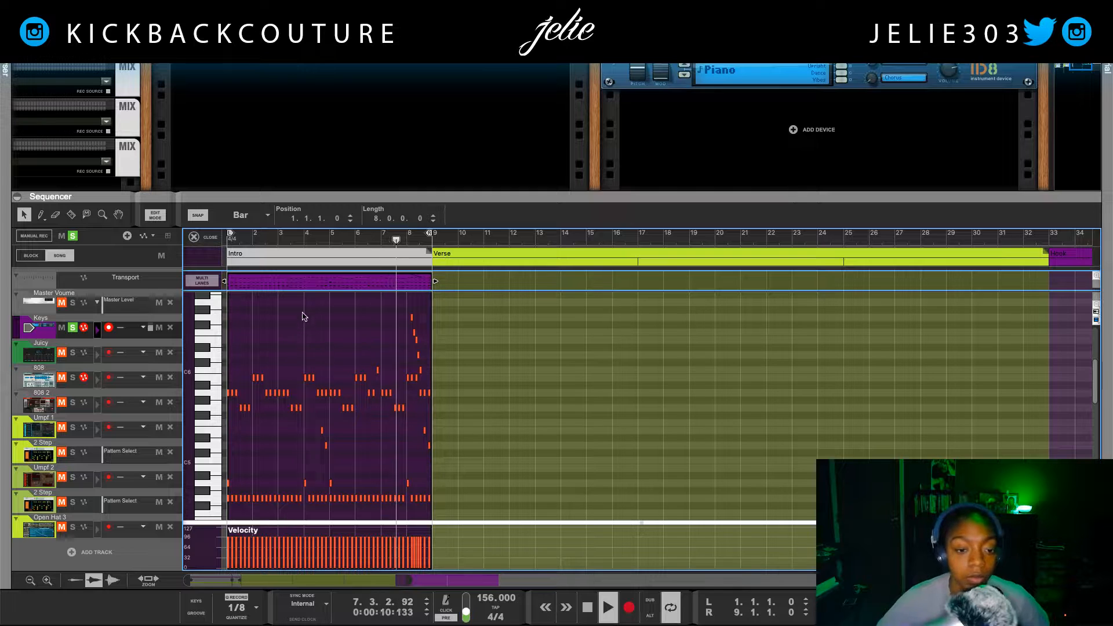
key("space")
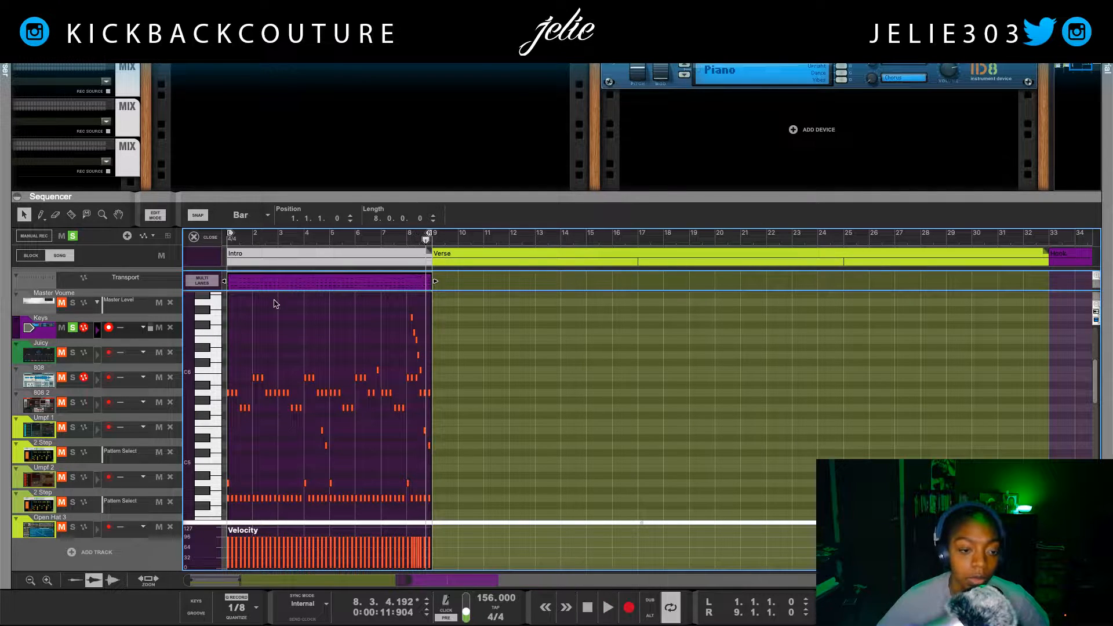
Bounce the Keys clip in place to audio and close the note editor.
scroll(271, 359, "down", 1)
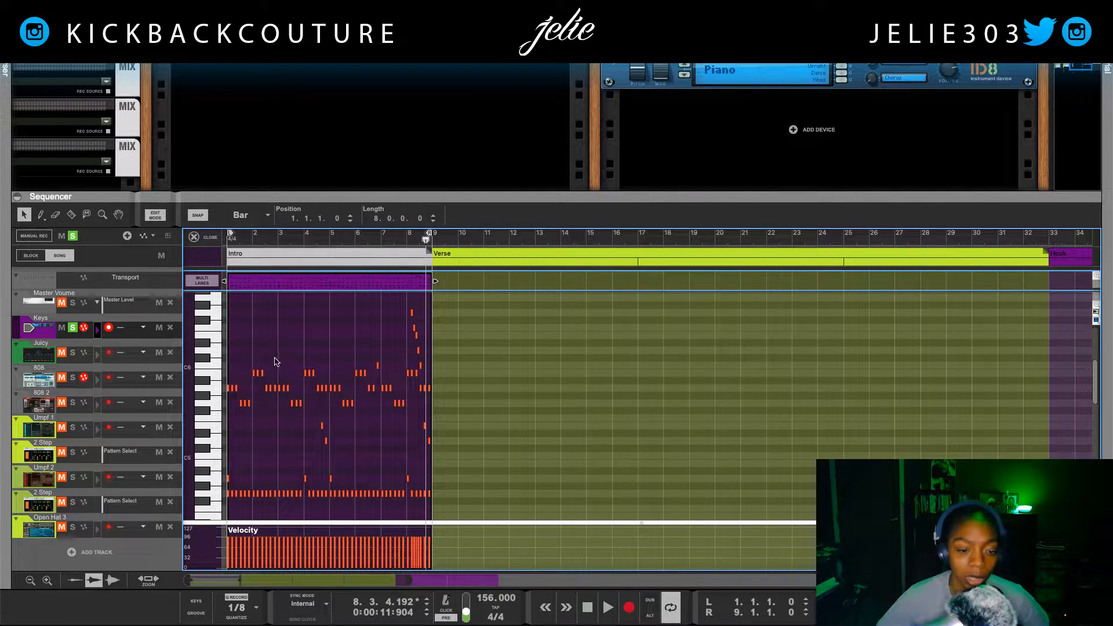
right_click(258, 285)
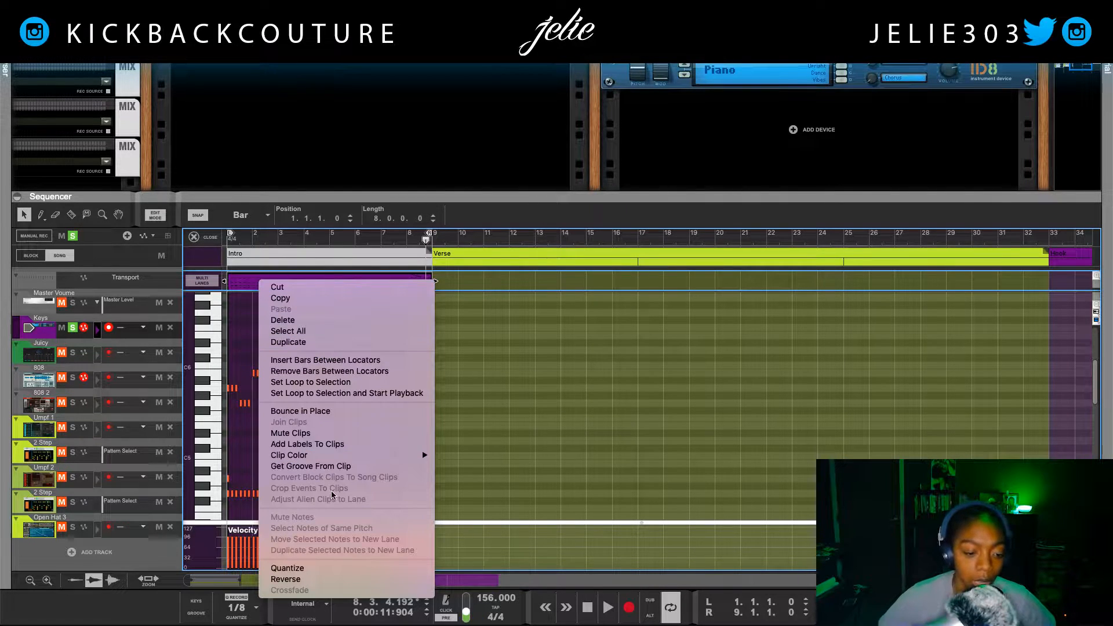
left_click(335, 411)
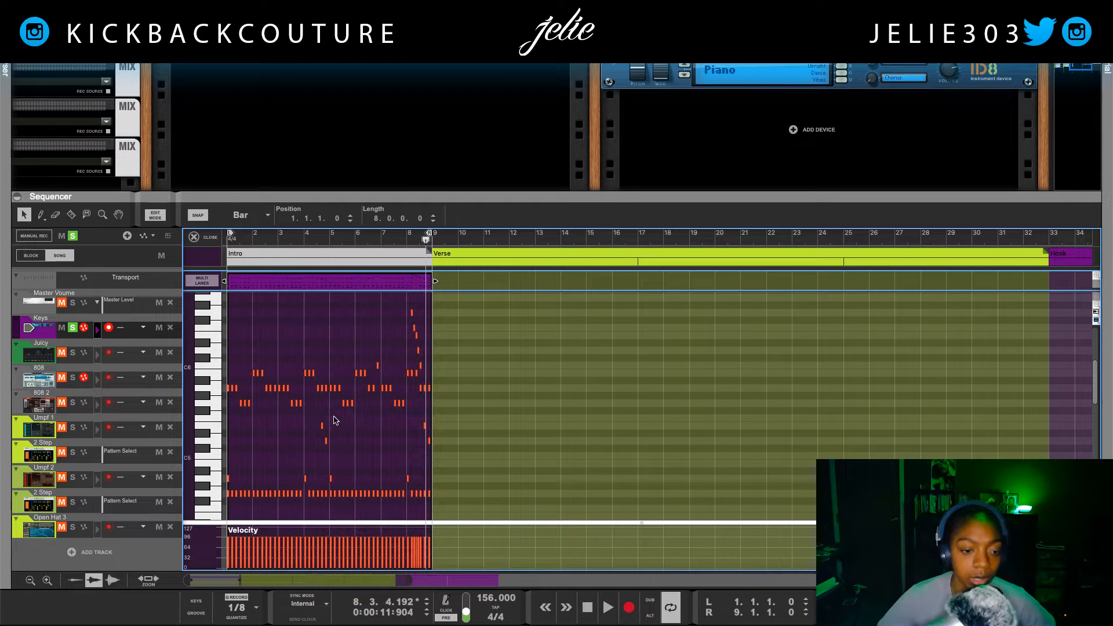
left_click(194, 238)
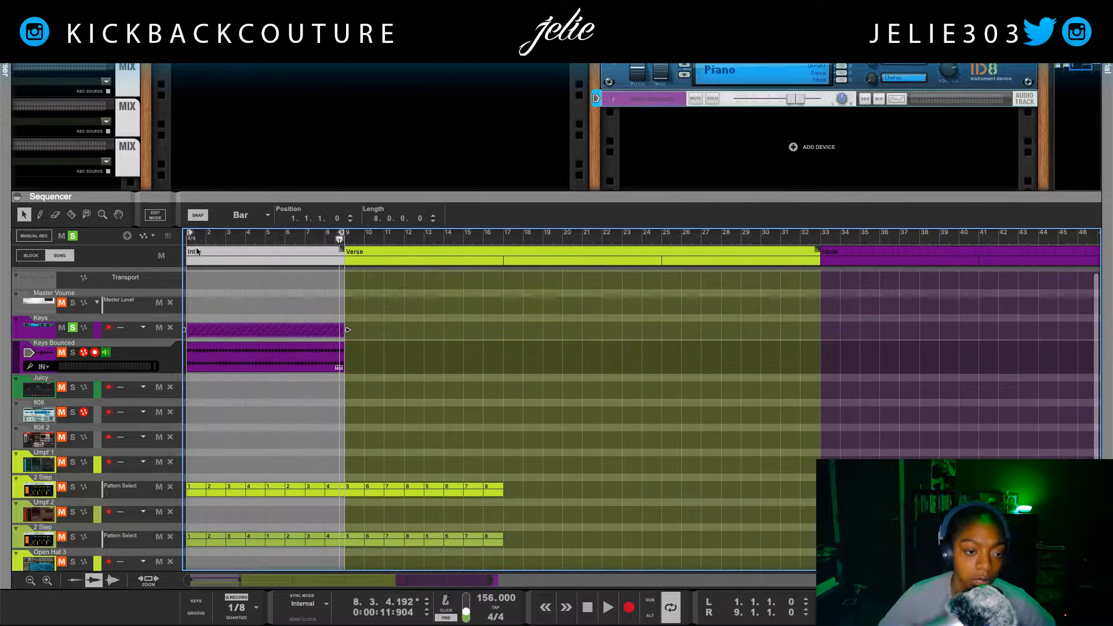
Reverse the eight-bar audio clip on the Keys Bounced track.
left_click(224, 358)
right_click(224, 368)
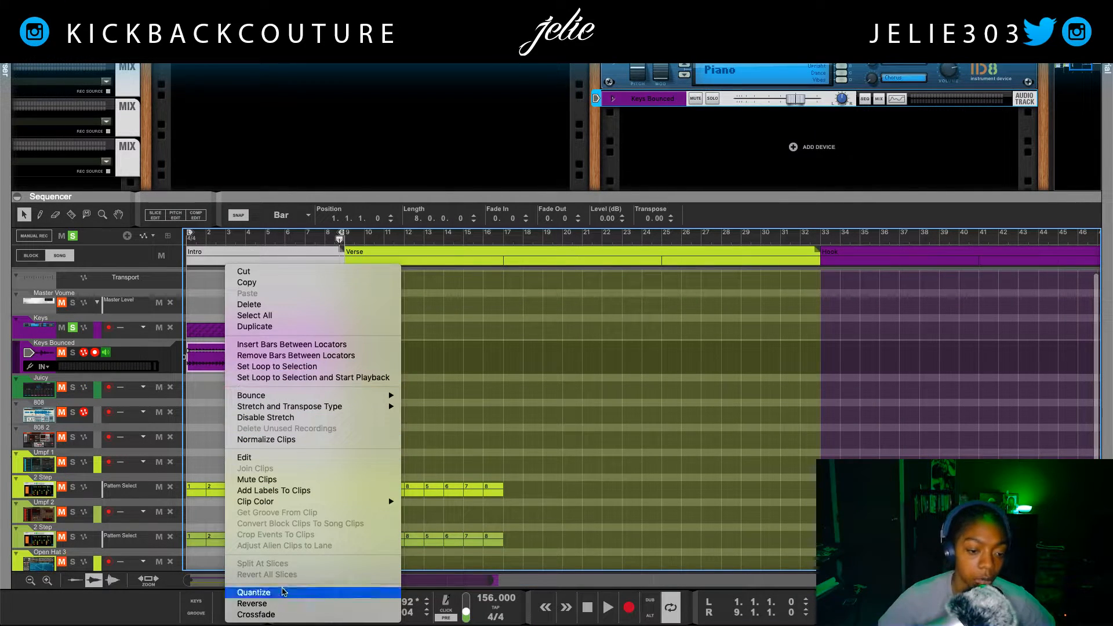
left_click(253, 603)
Return to the song start, solo the Keys Bounced track, and listen to its reversed audio.
key("shift+Return")
key("space")
key("space")
left_click(72, 353)
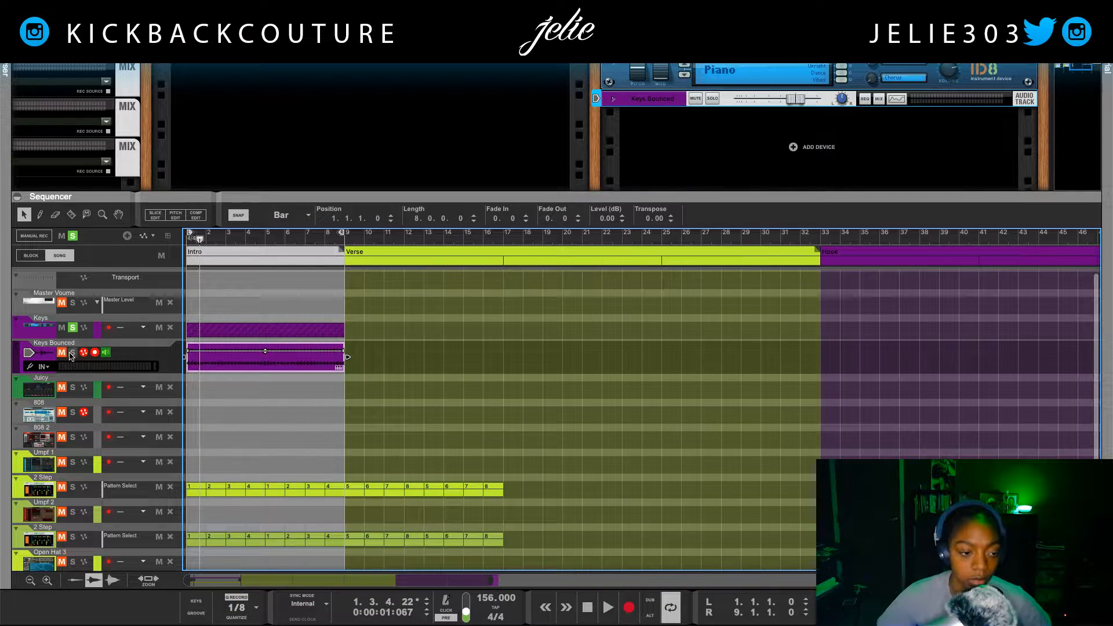
key("space")
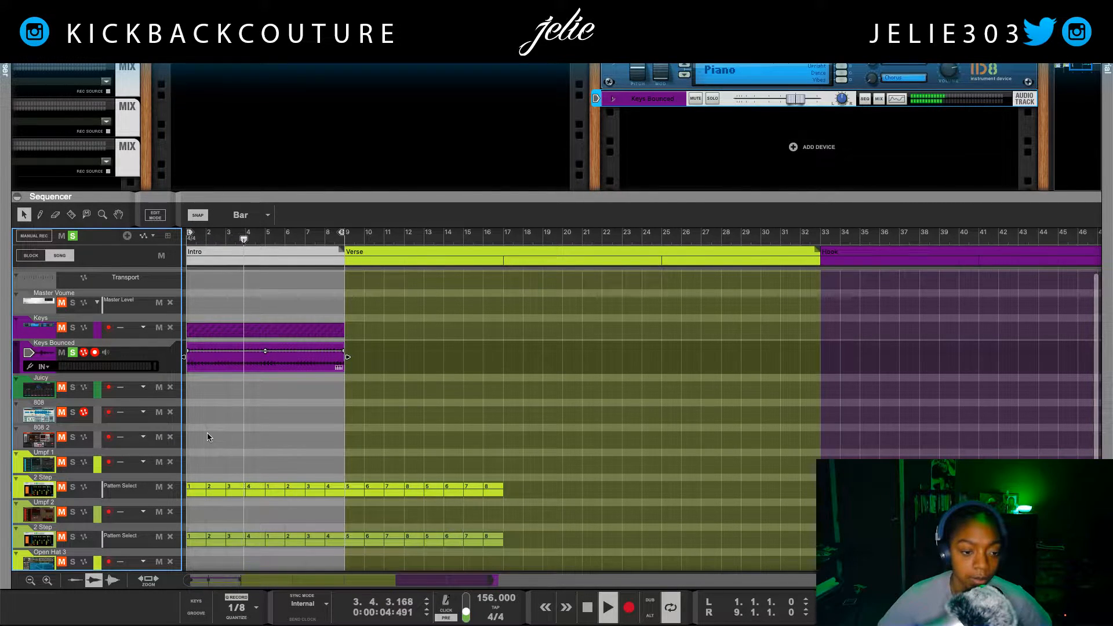
key("space")
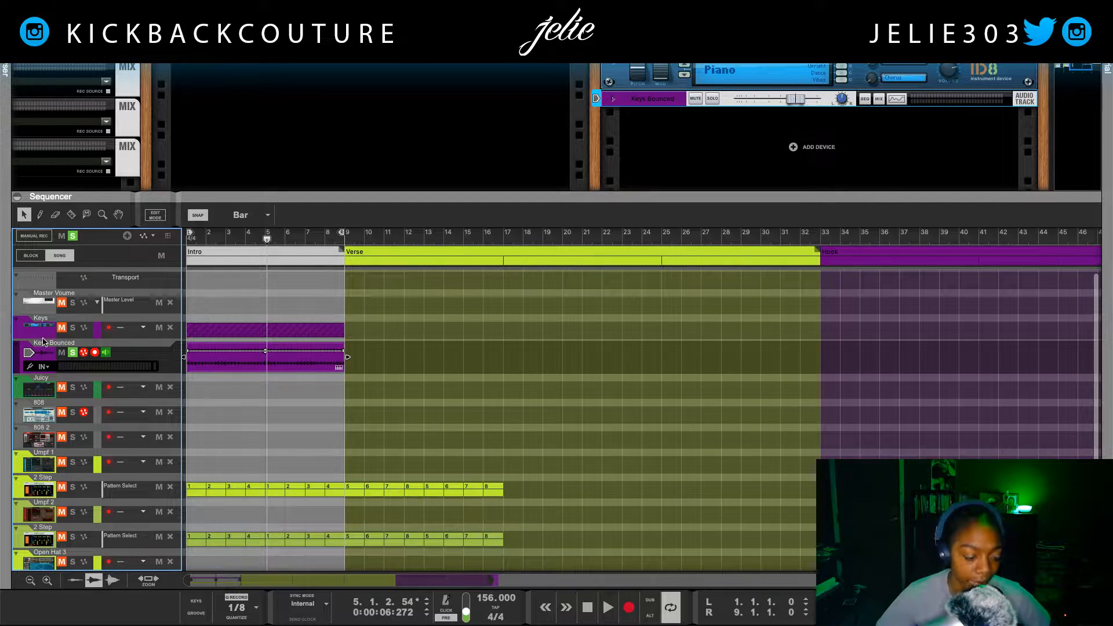
Delete the Keys Bounced and Keys tracks.
key("Delete")
key("Delete")
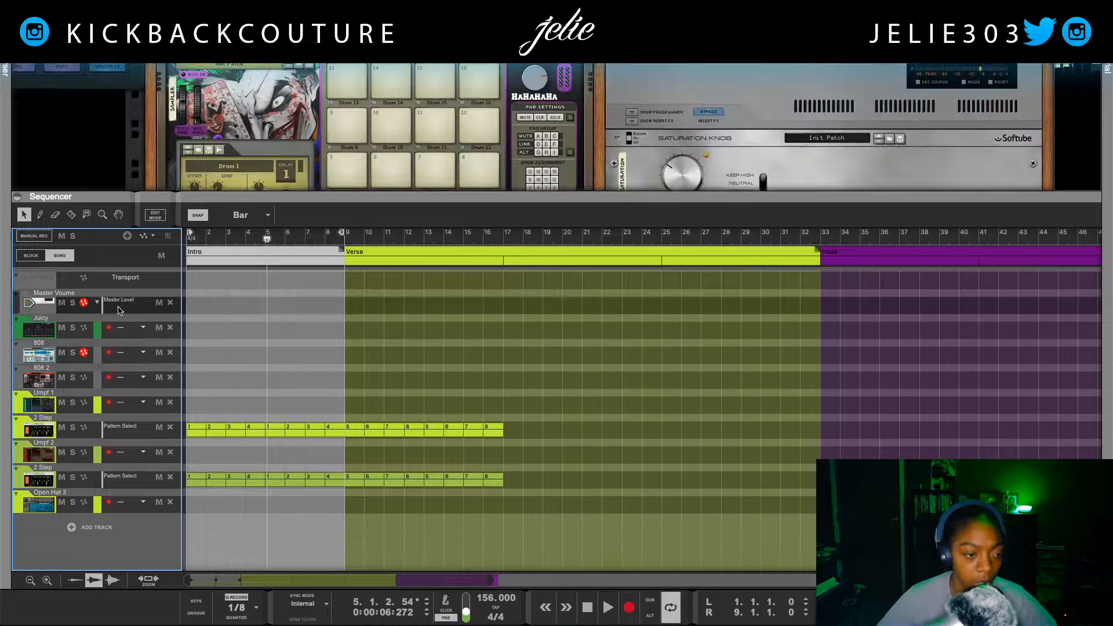
Expand the rack and audition the kick and snare of the Juicy Rytmik drum machine.
left_click_drag(266, 198, 286, 589)
scroll(282, 517, "left", 2)
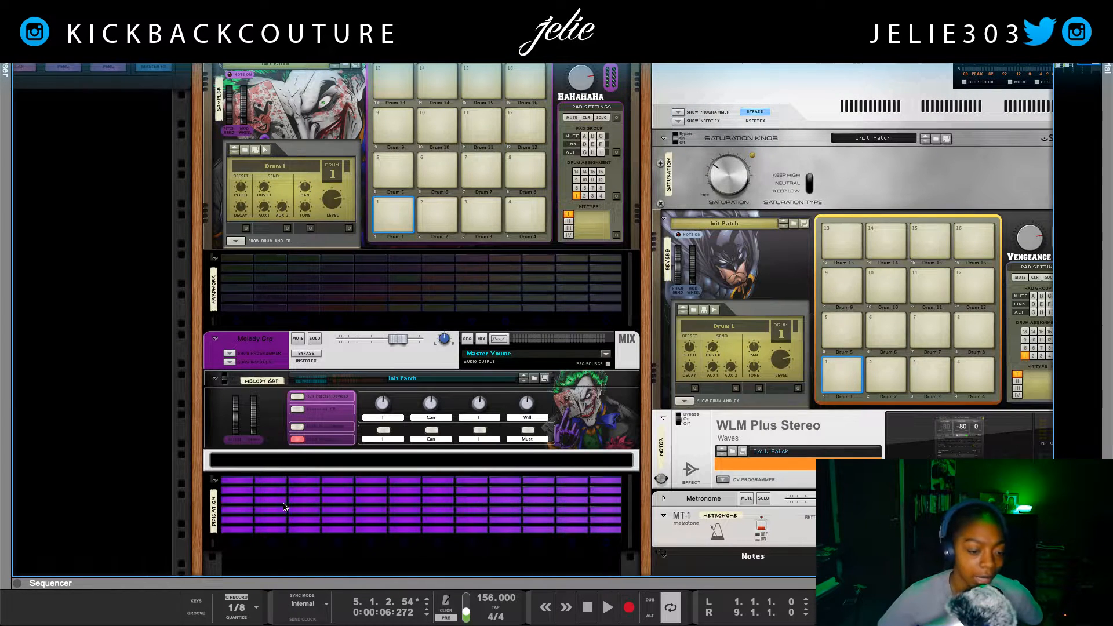
scroll(281, 517, "left", 5)
scroll(280, 499, "up", 3)
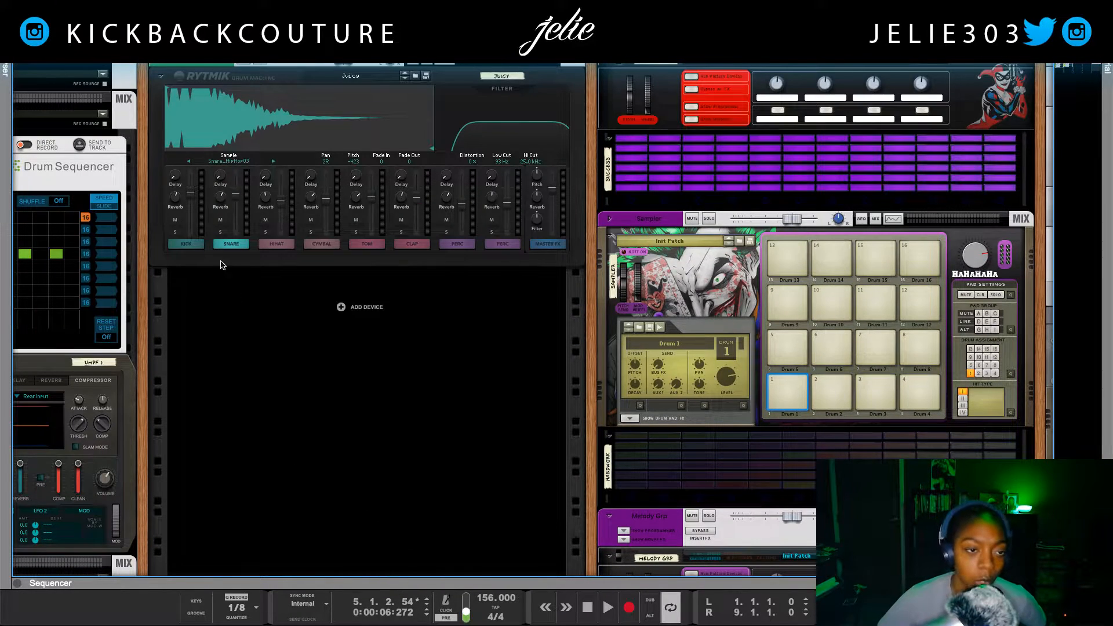
left_click(189, 245)
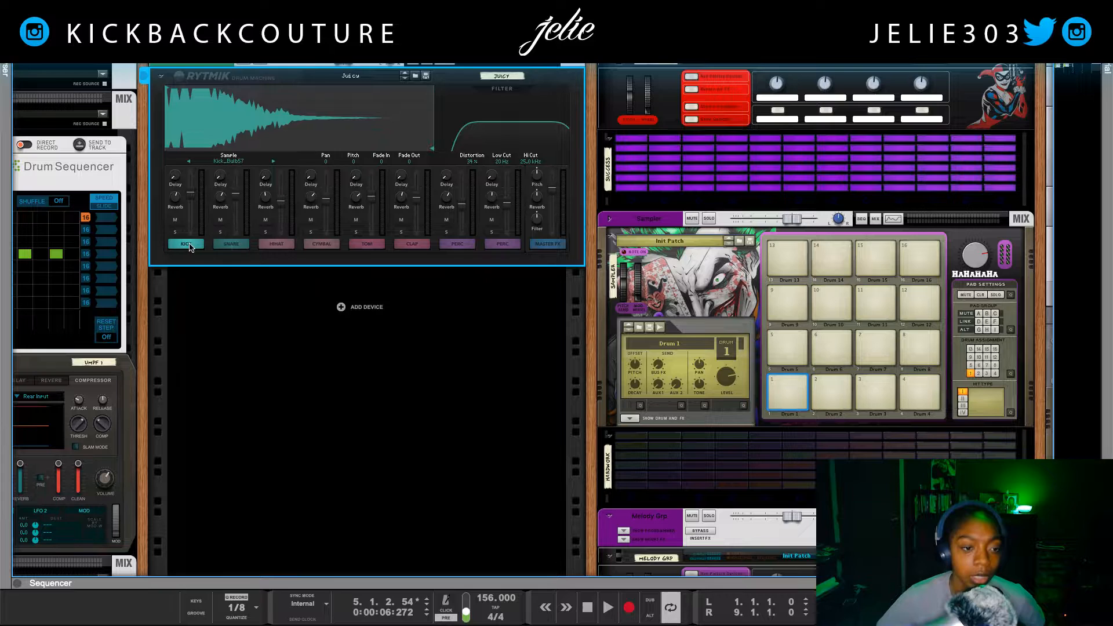
left_click(226, 246)
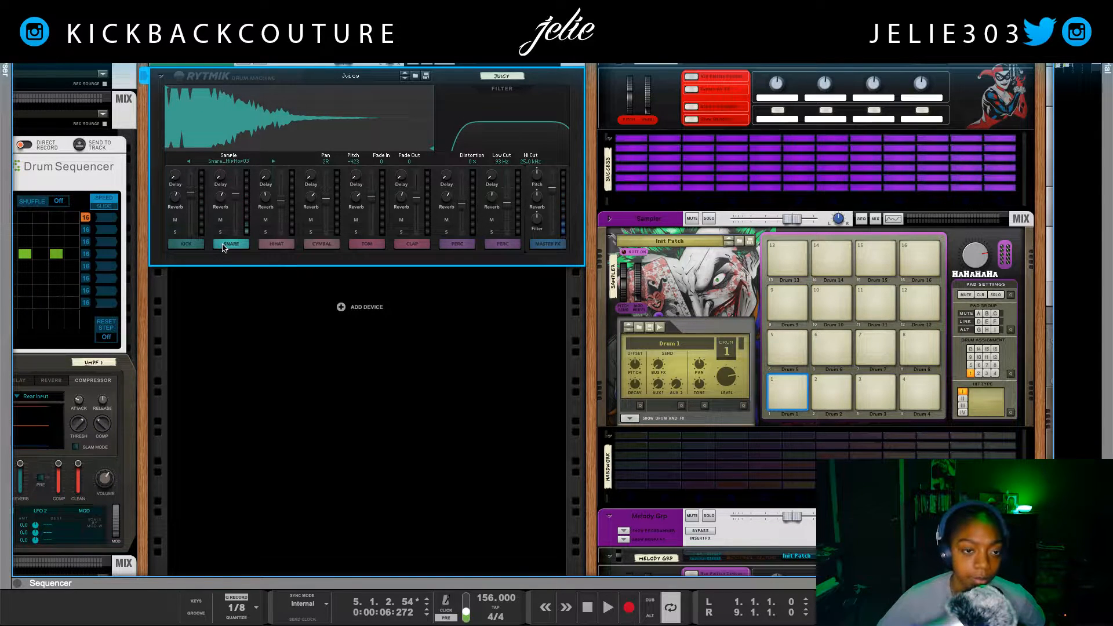
Show the Juicy channel's insert effects and delete the Initial Reverse device from them.
left_click(259, 64)
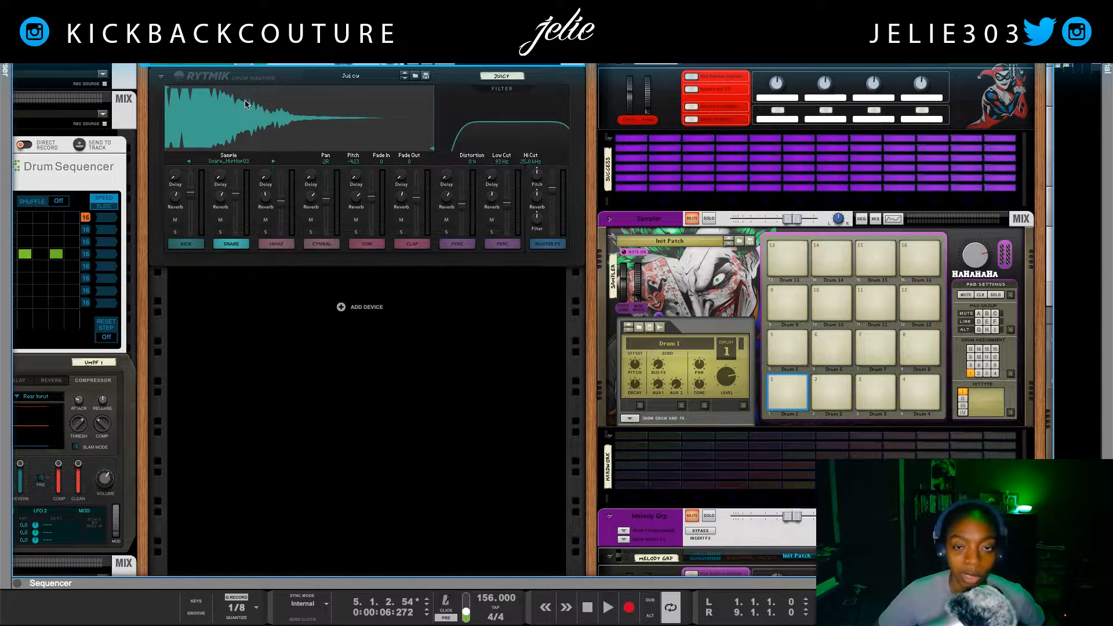
scroll(161, 64, "up", 1)
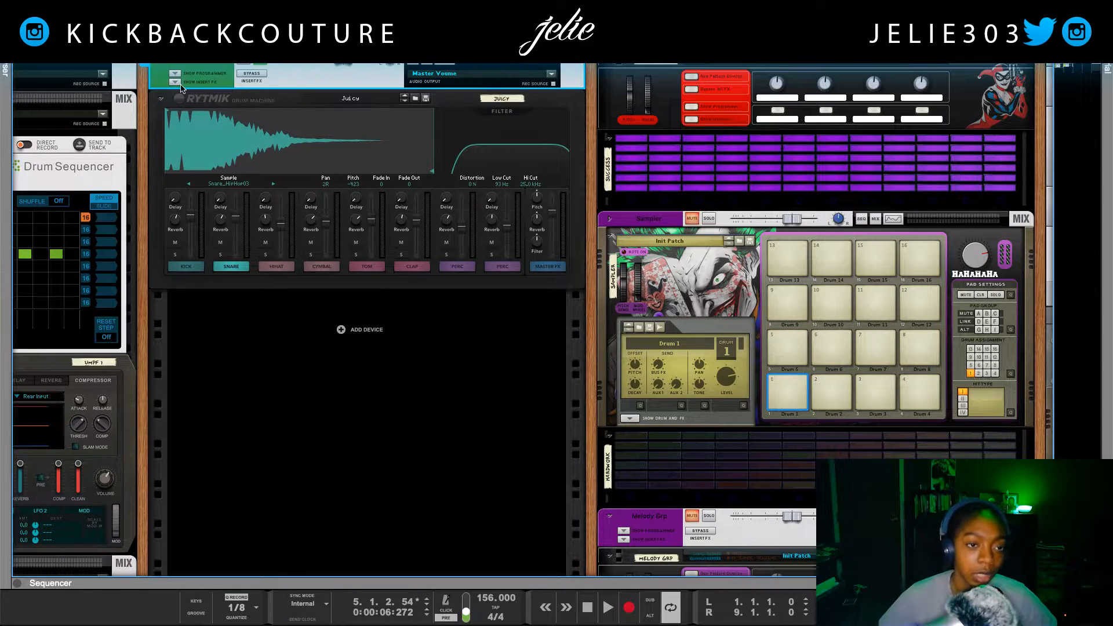
left_click(175, 81)
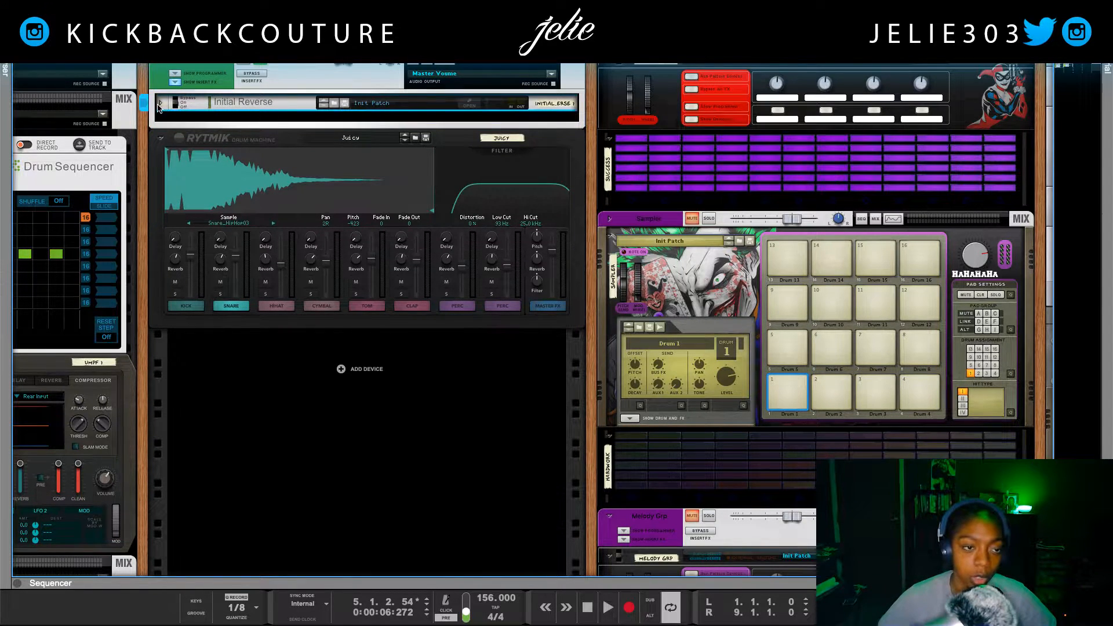
left_click(160, 105)
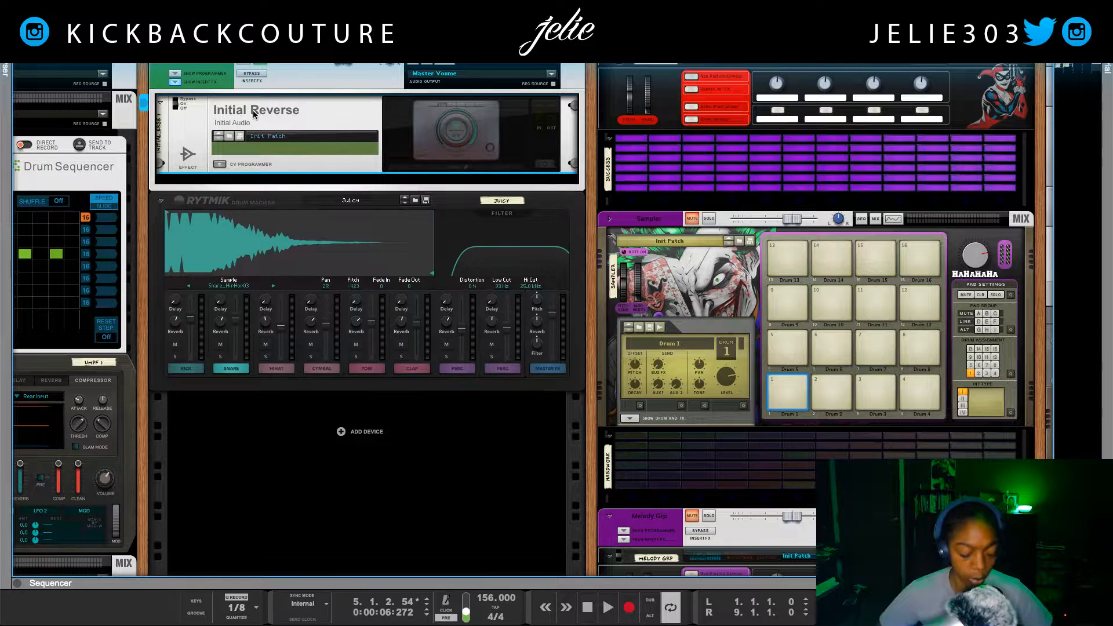
key("Delete")
Add the Ochen K. Glitch Effect to the Juicy channel's insert effects with its Reverse effect enabled.
right_click(263, 99)
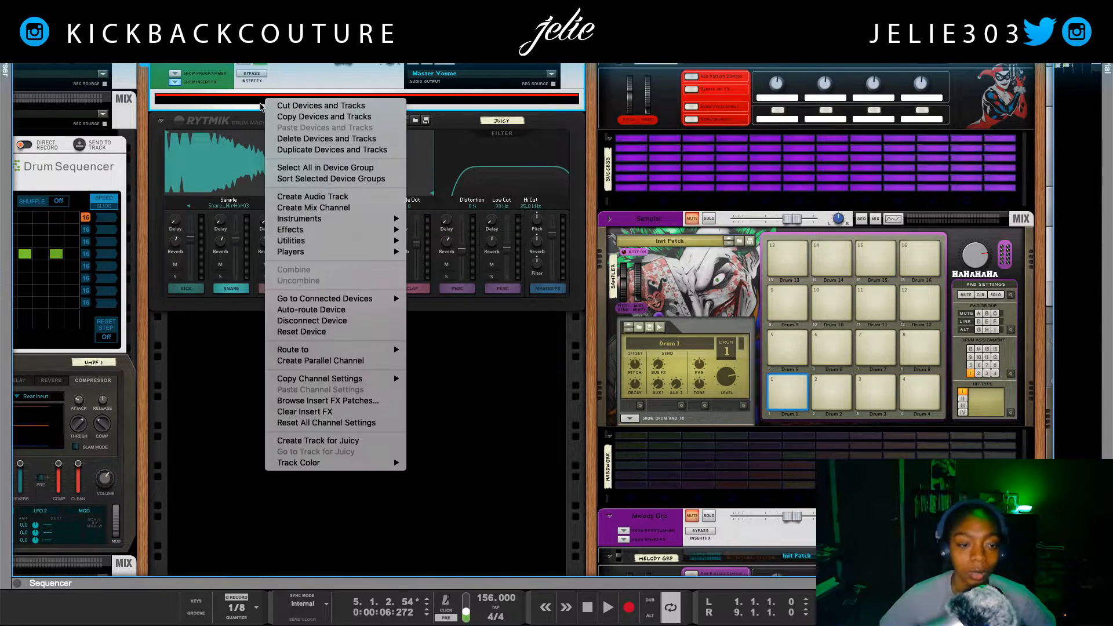
mouse_move(332, 234)
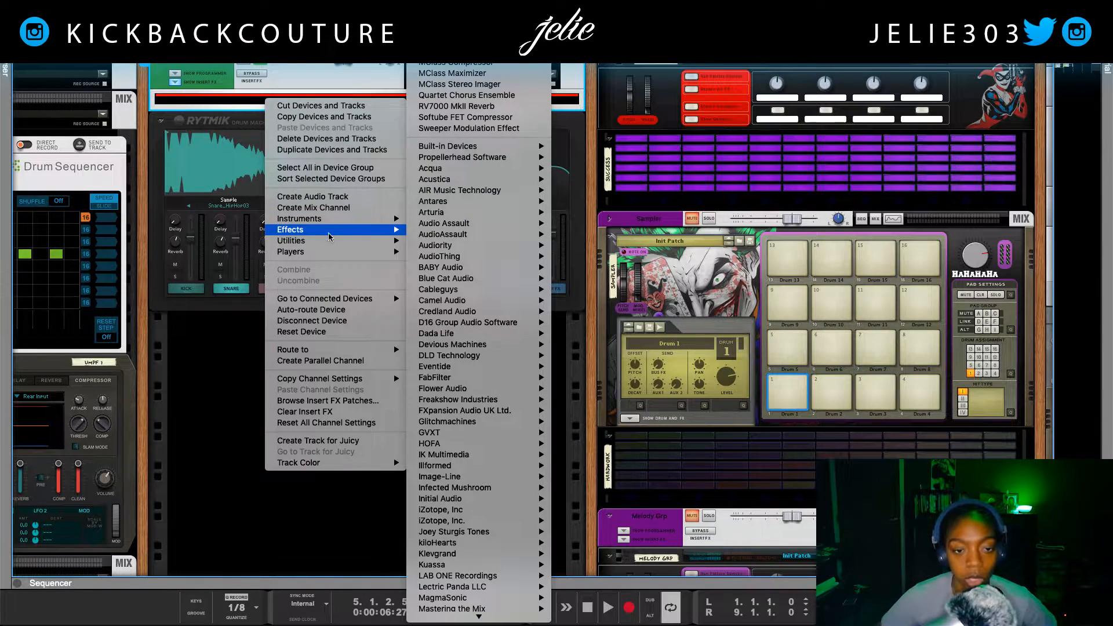
scroll(440, 337, "down", 3)
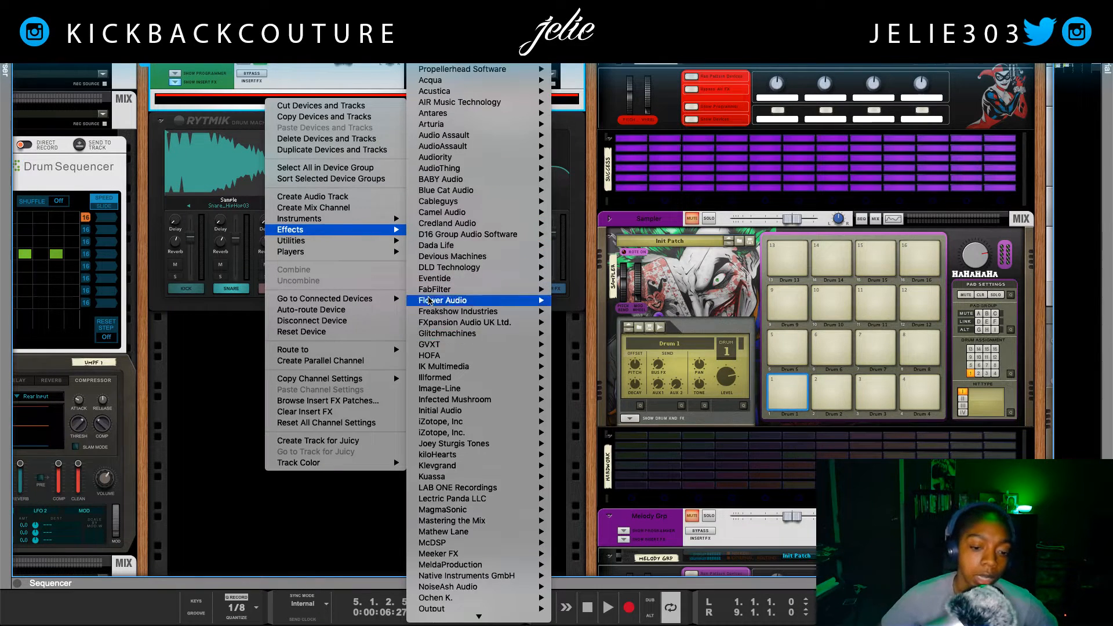
scroll(434, 324, "down", 5)
mouse_move(459, 455)
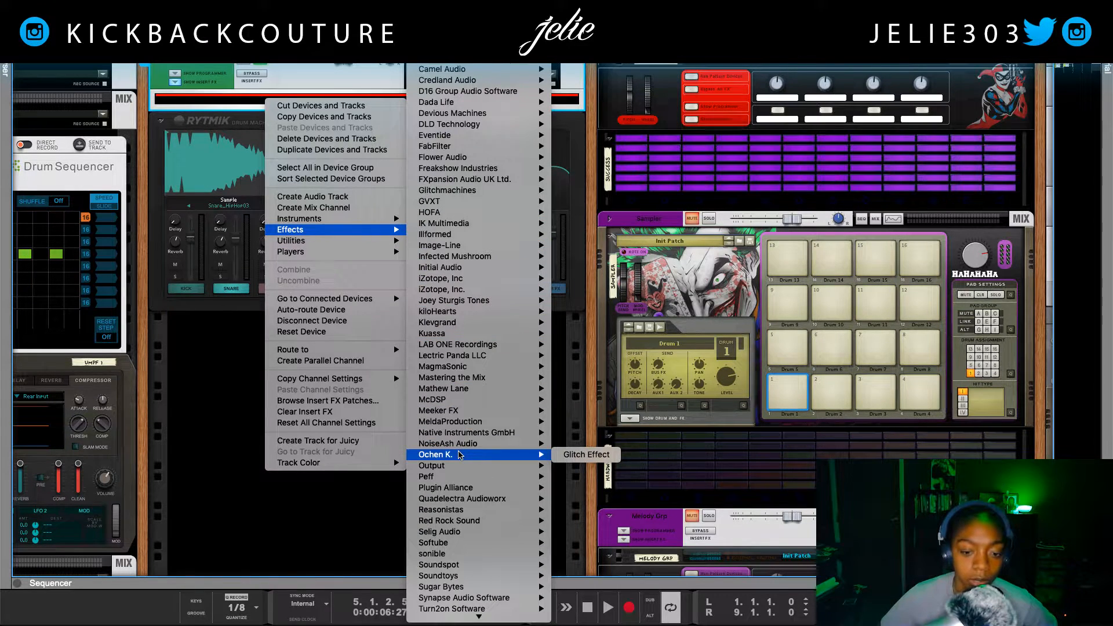
left_click(582, 455)
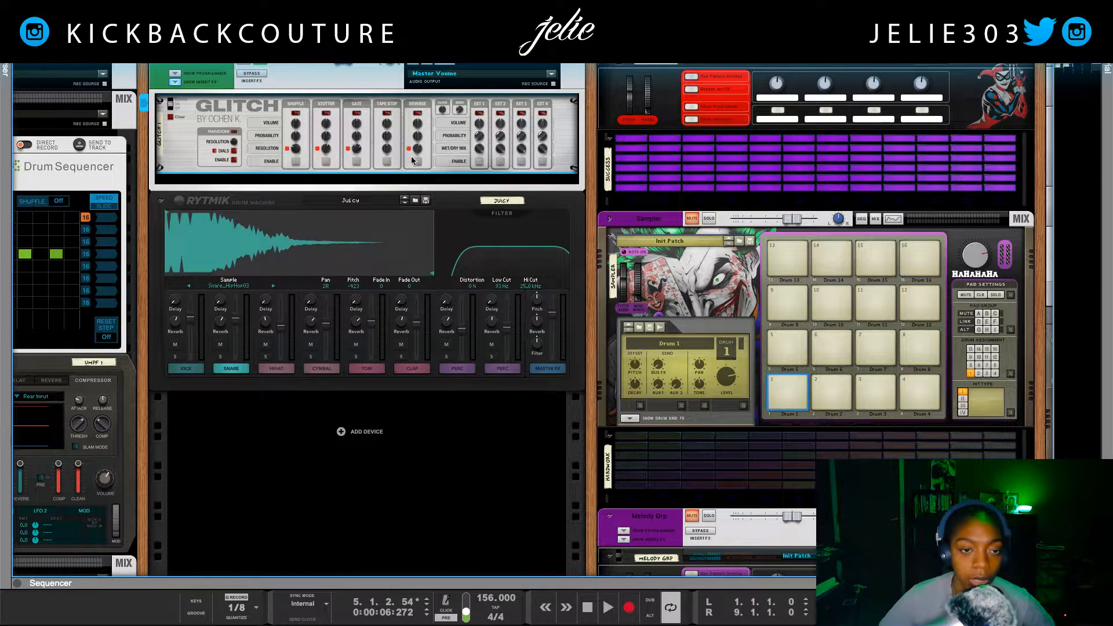
Play the song and audition Juicy's snare and kick through the Glitch reverse effect.
key("space")
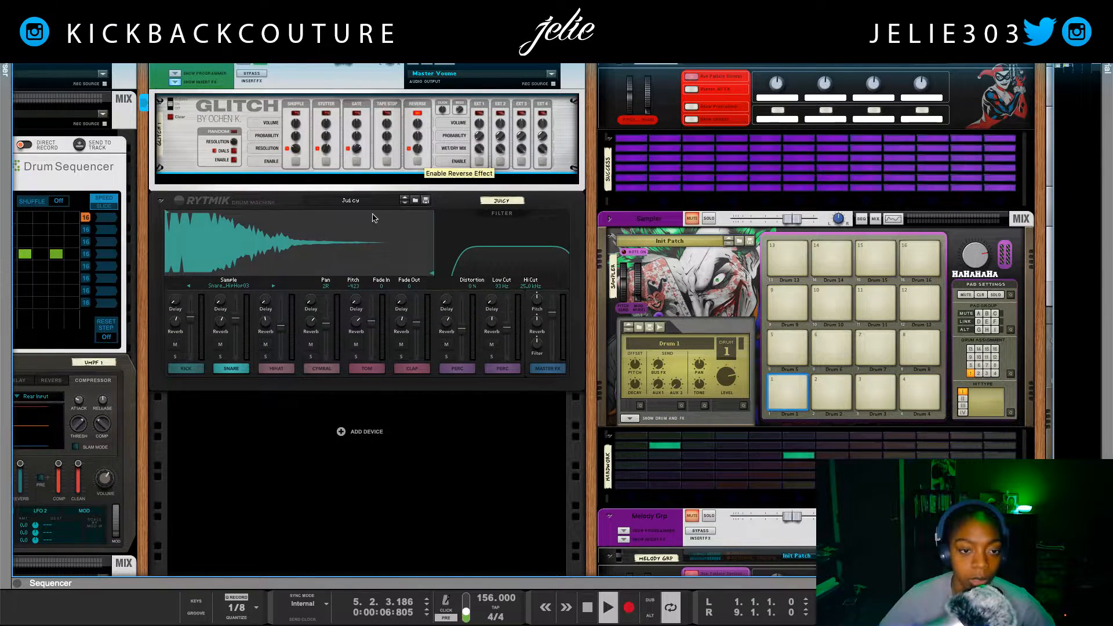
left_click(229, 368)
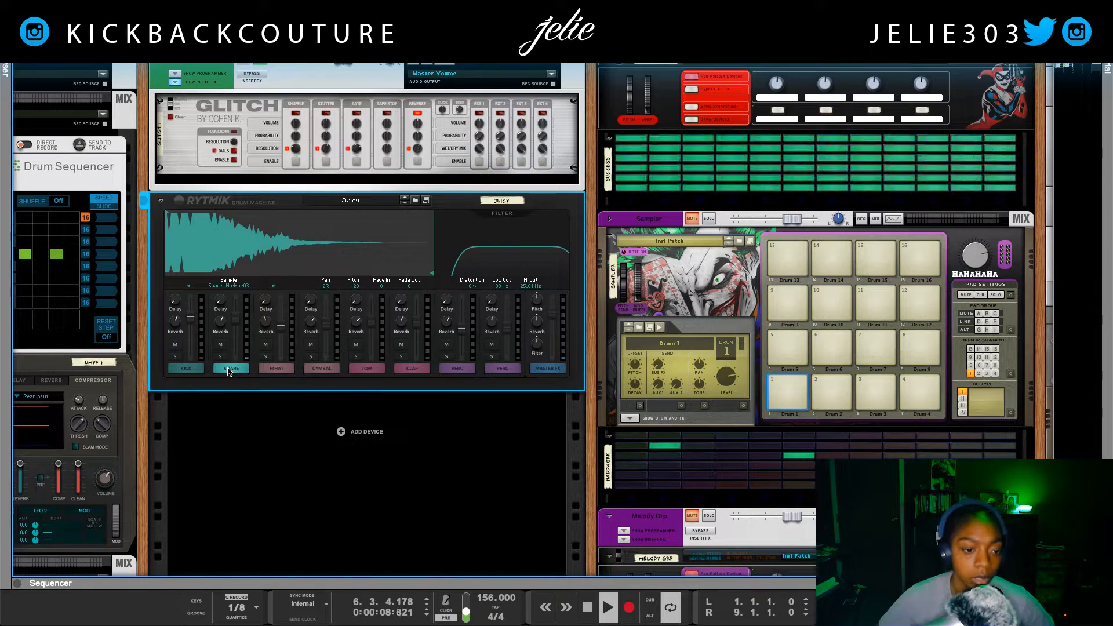
left_click(192, 370)
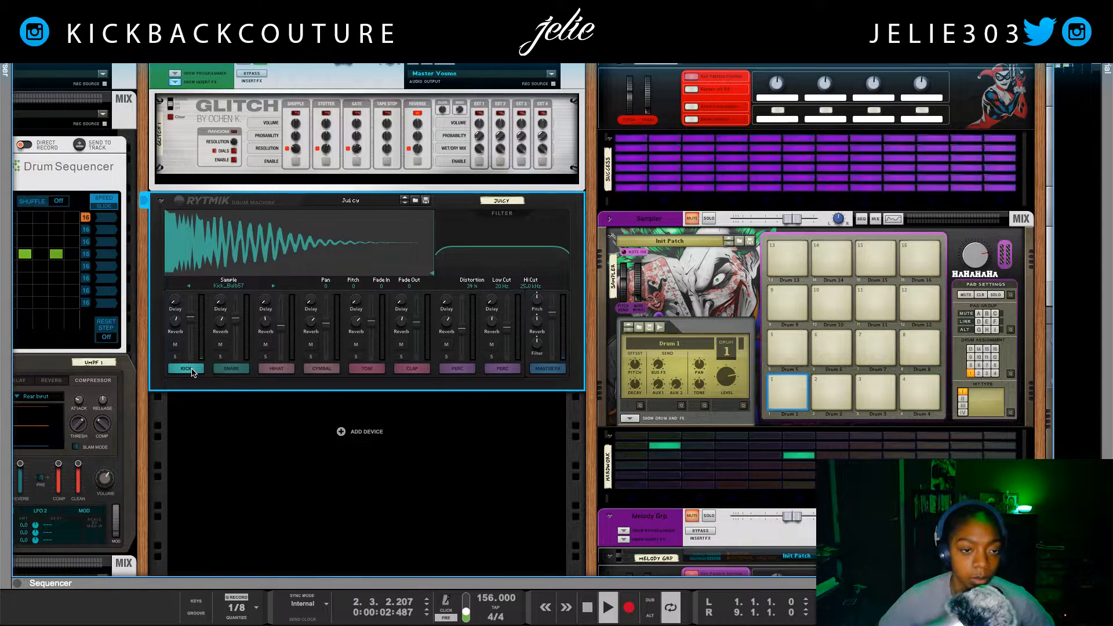
Set the Glitch Reverse sync resolution to 1/4 and audition Juicy's kick and cymbal, restarting playback.
left_click(418, 149)
mouse_move(417, 149)
left_mouse_down()
mouse_move(420, 134)
mouse_move(418, 162)
left_mouse_up()
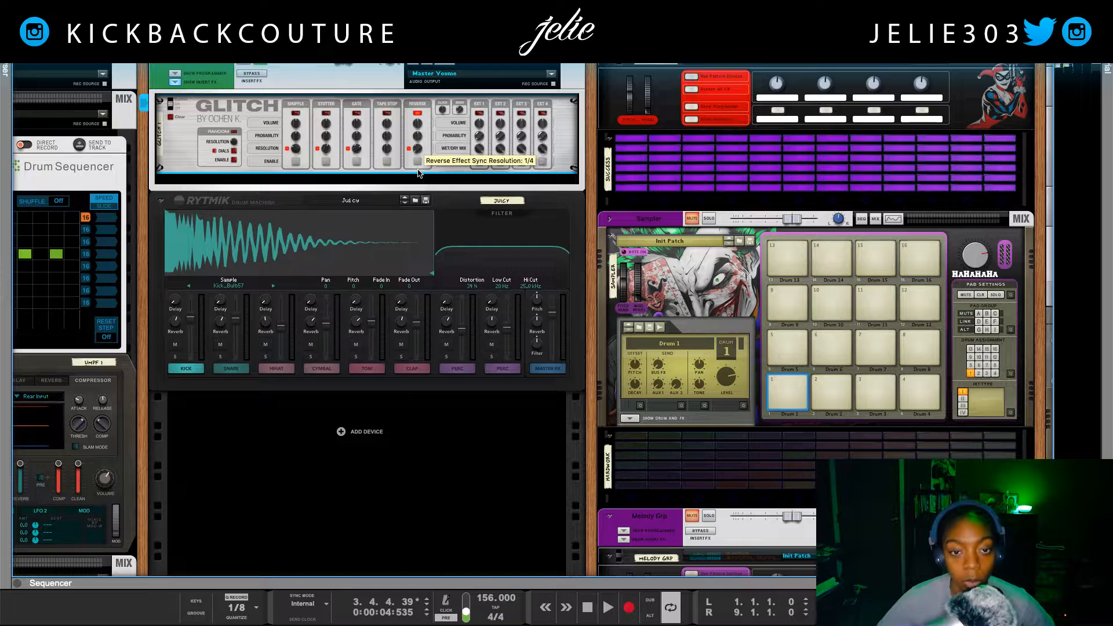
left_click(187, 371)
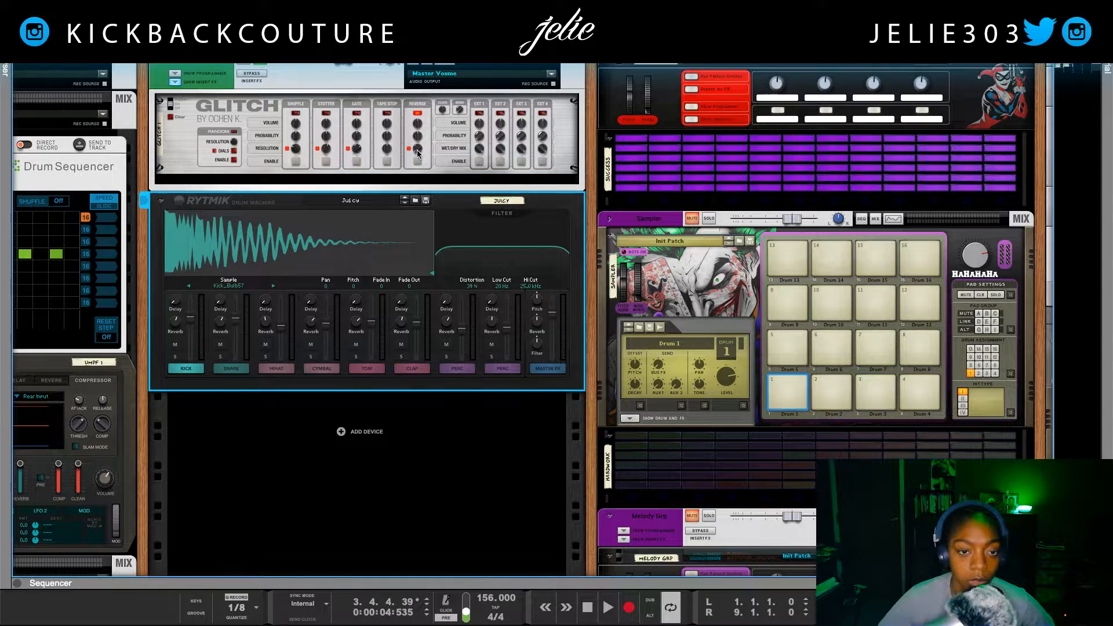
left_click(322, 369)
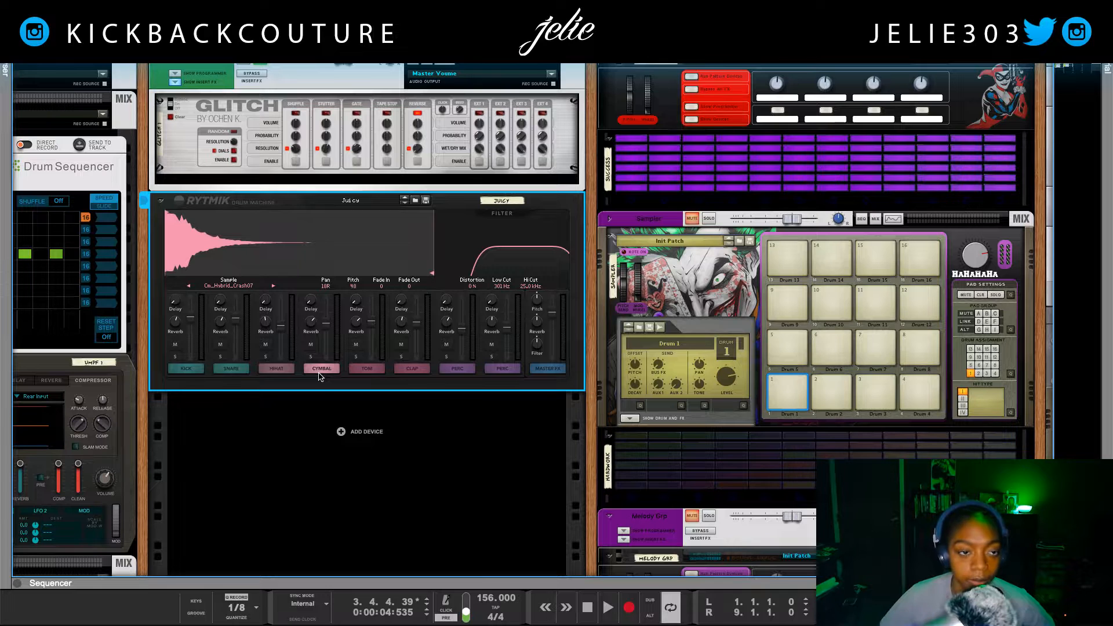
key("space")
Delete the Juicy channel together with its devices and stop playback.
left_click(220, 74)
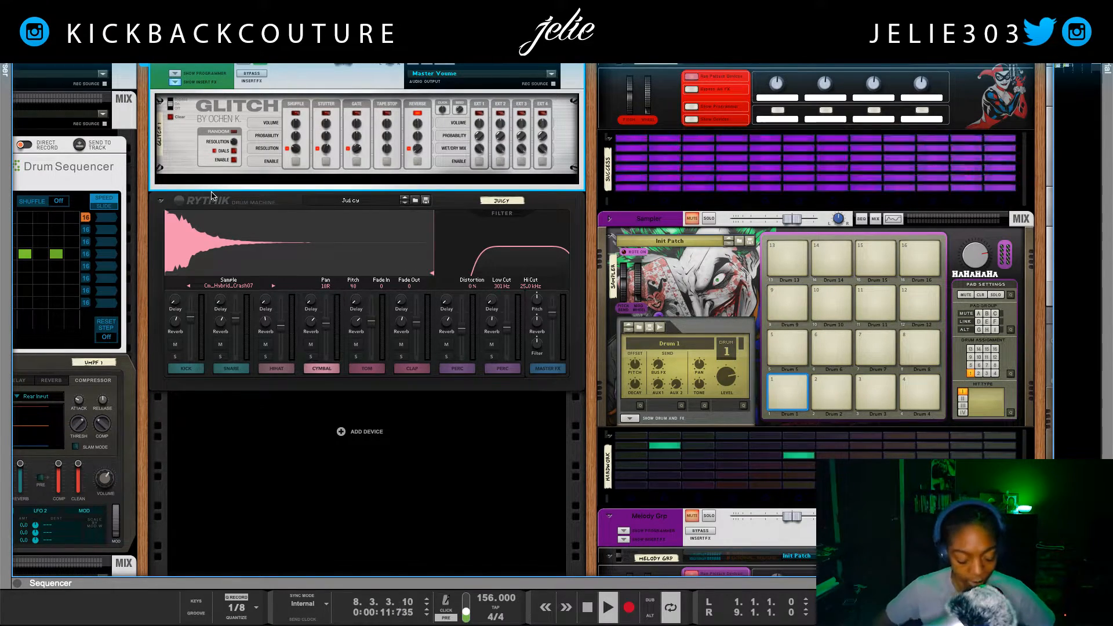
key("super+BackSpace")
scroll(215, 232, "left", 7)
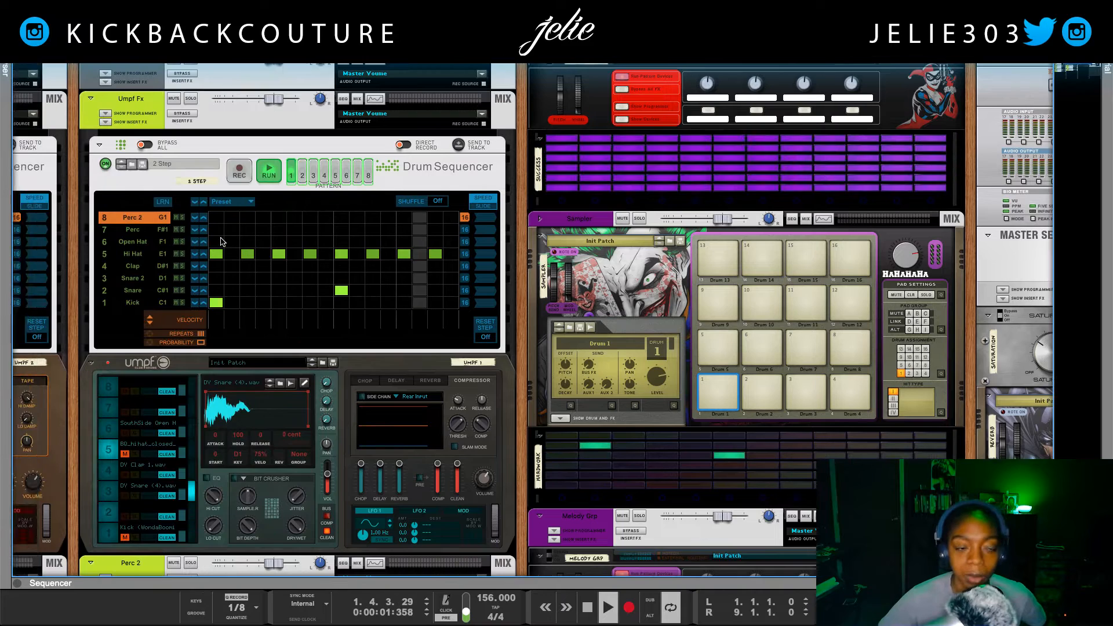
scroll(221, 242, "left", 2)
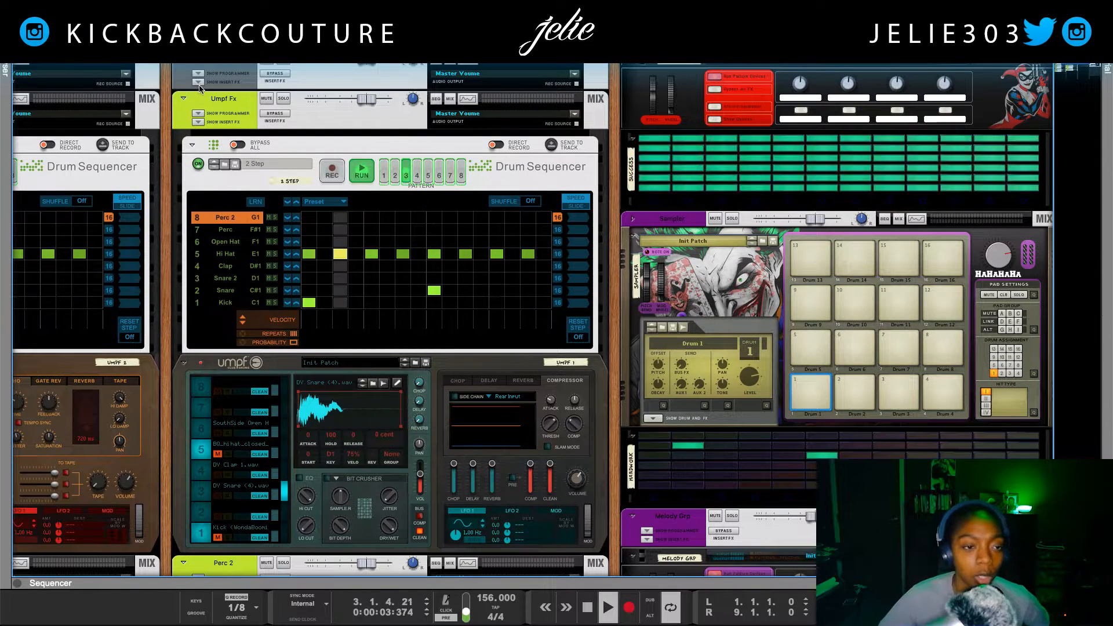
key("space")
Reveal the 808's Grain sampler and look through its sample motion options.
left_click(199, 86)
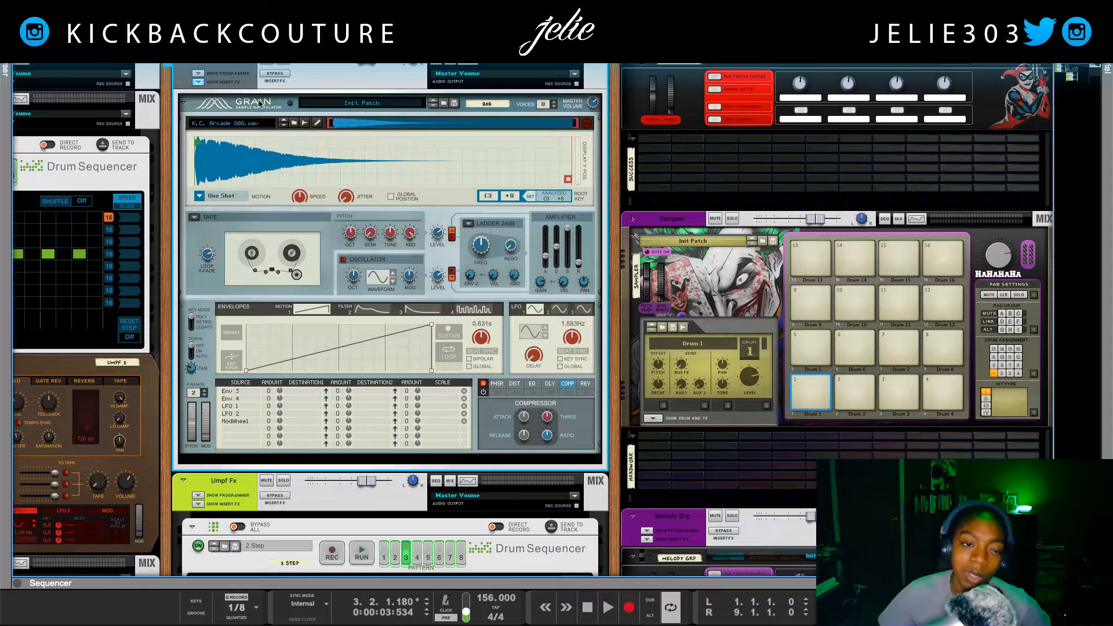
scroll(261, 133, "down", 2)
scroll(264, 145, "up", 2)
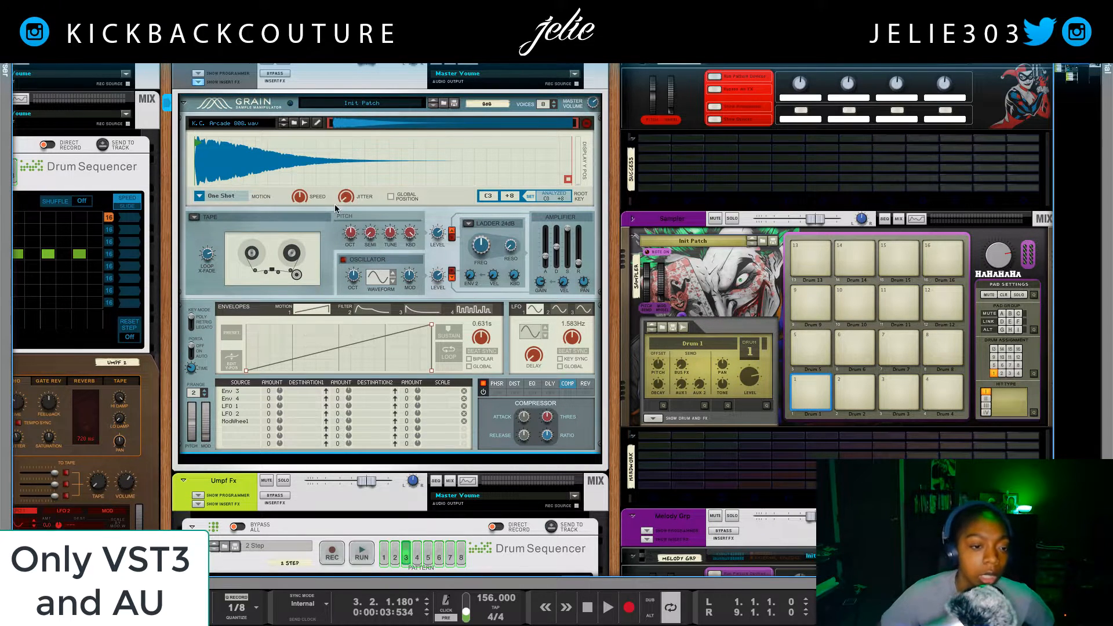
left_click(175, 106)
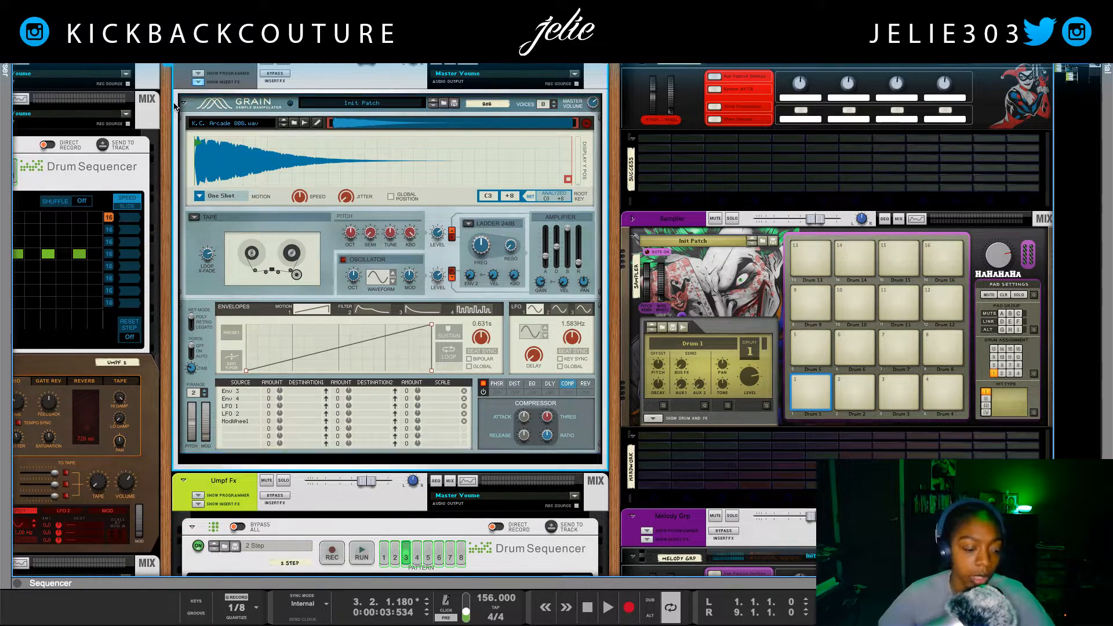
left_click(180, 106)
left_click(167, 103)
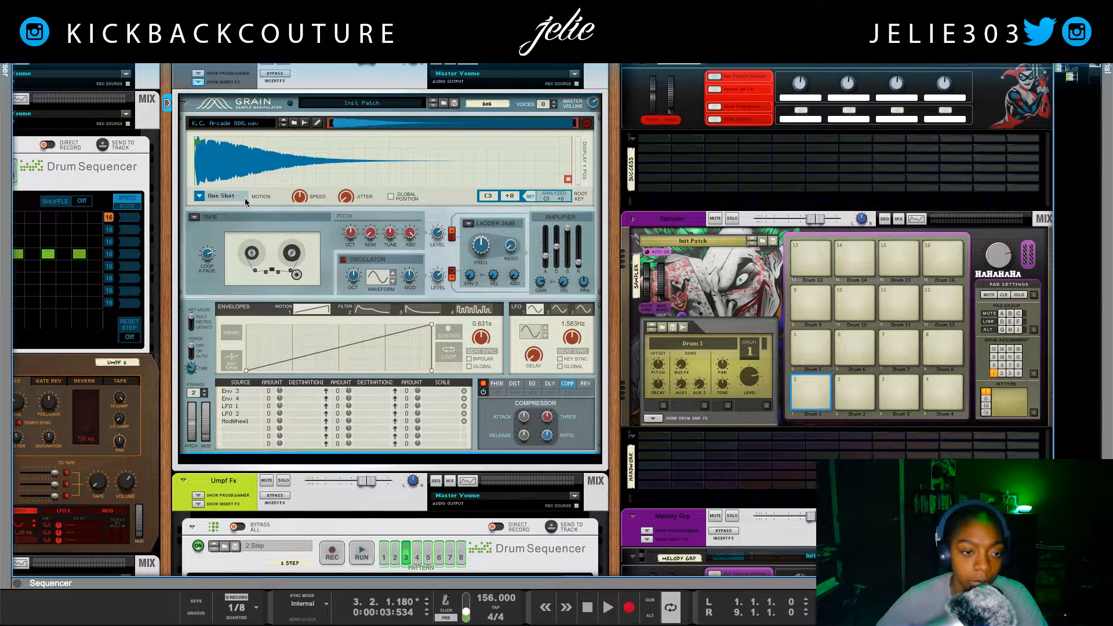
left_click(203, 198)
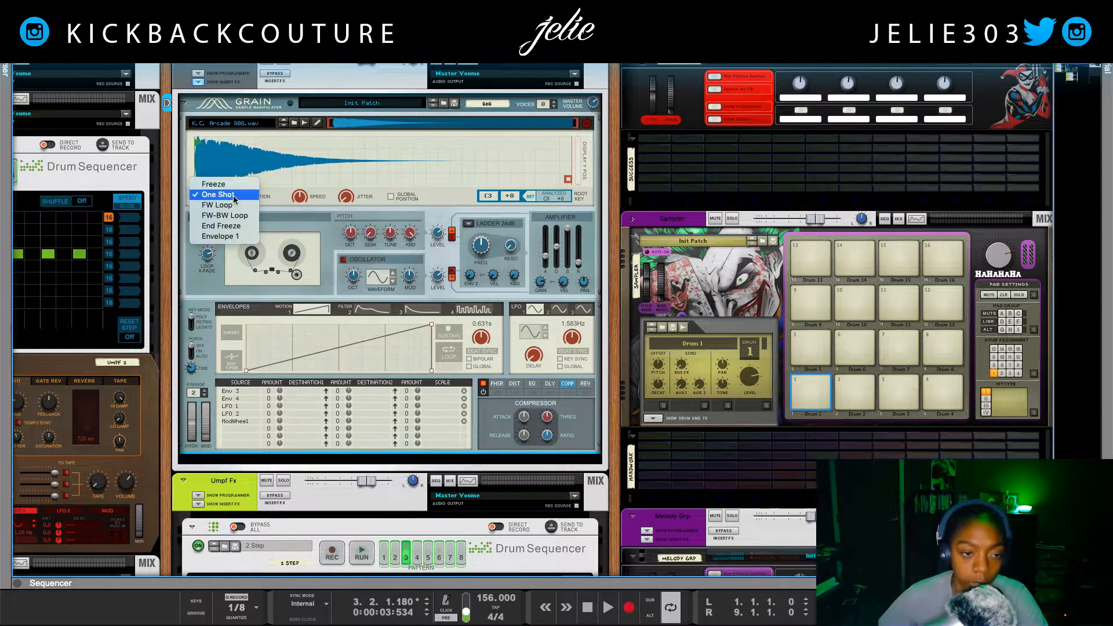
left_click(276, 205)
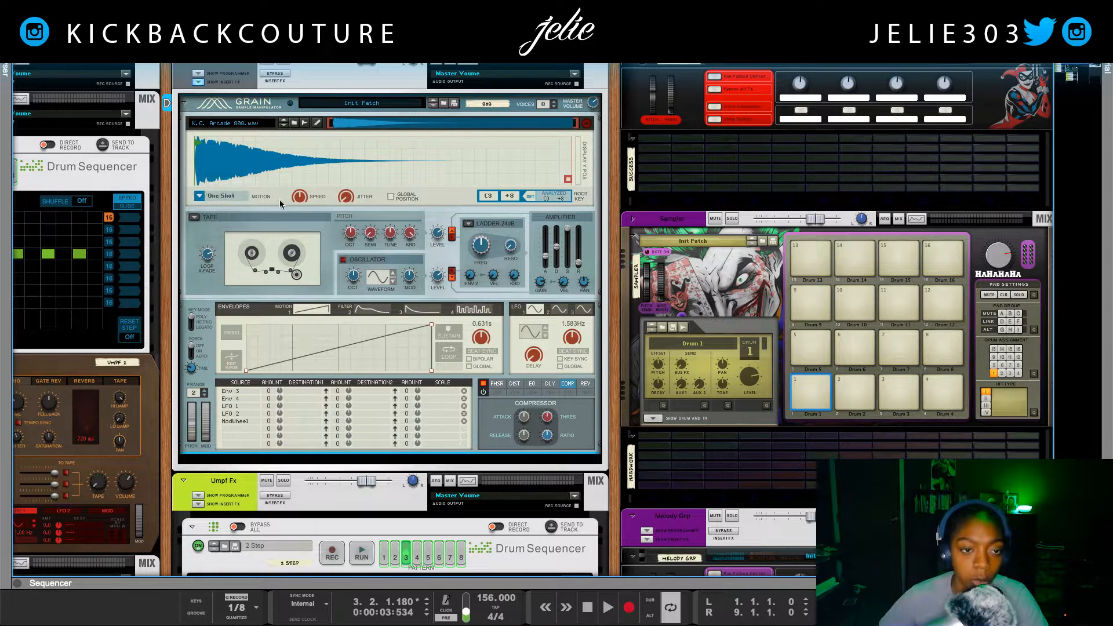
Try reversing the K.C. Arcade 808.wav sample in Grain's sample editor and cancel the edit.
left_click(318, 122)
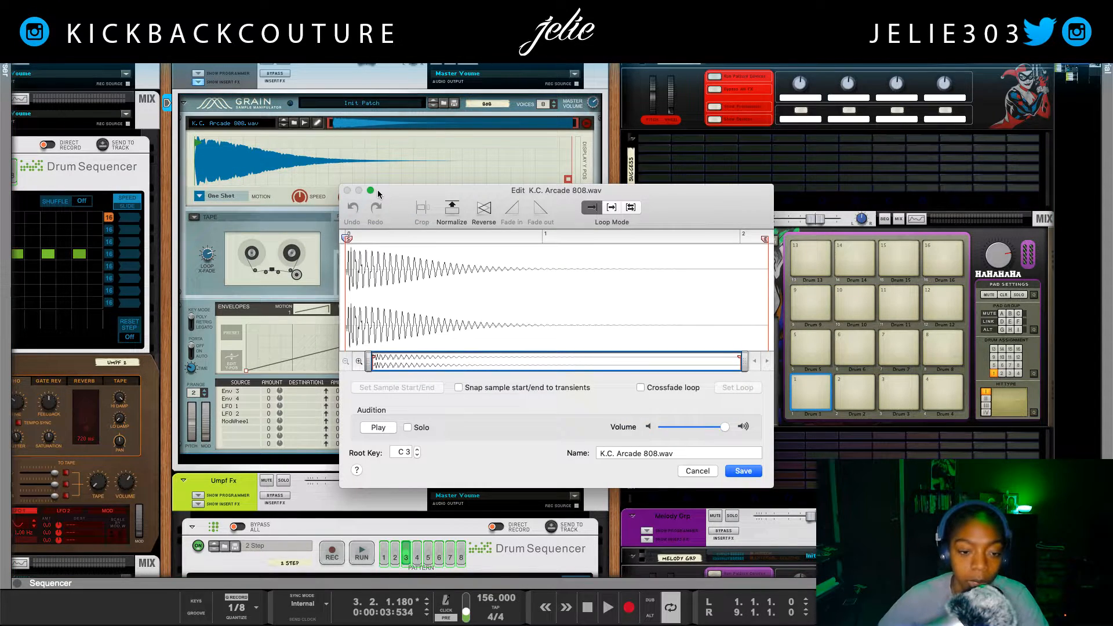
left_click(488, 219)
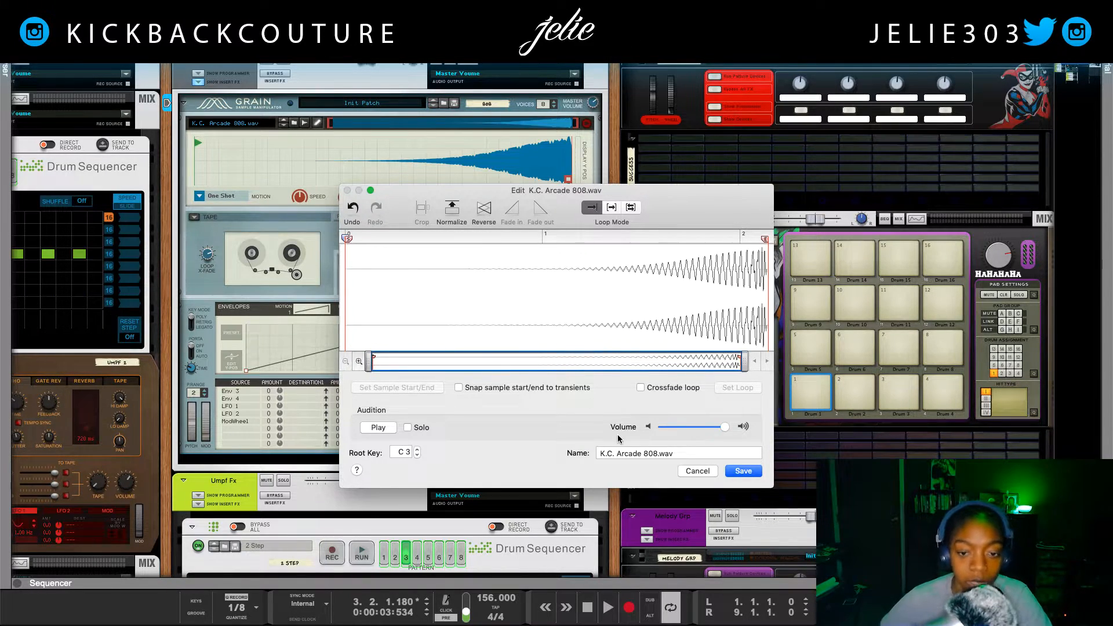
left_click(404, 428)
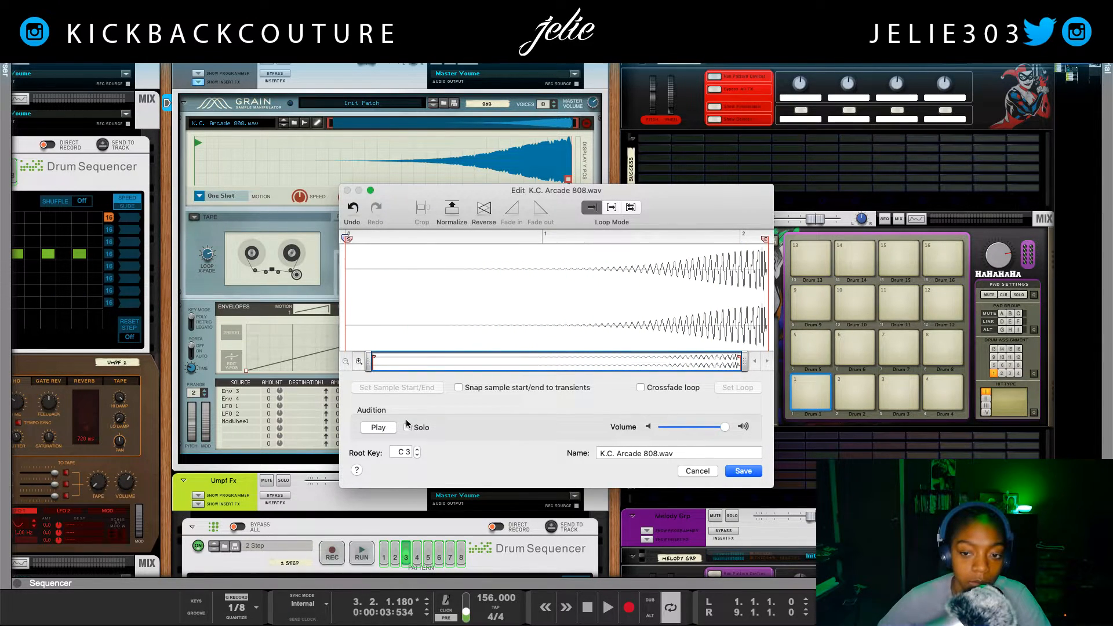
left_click(702, 474)
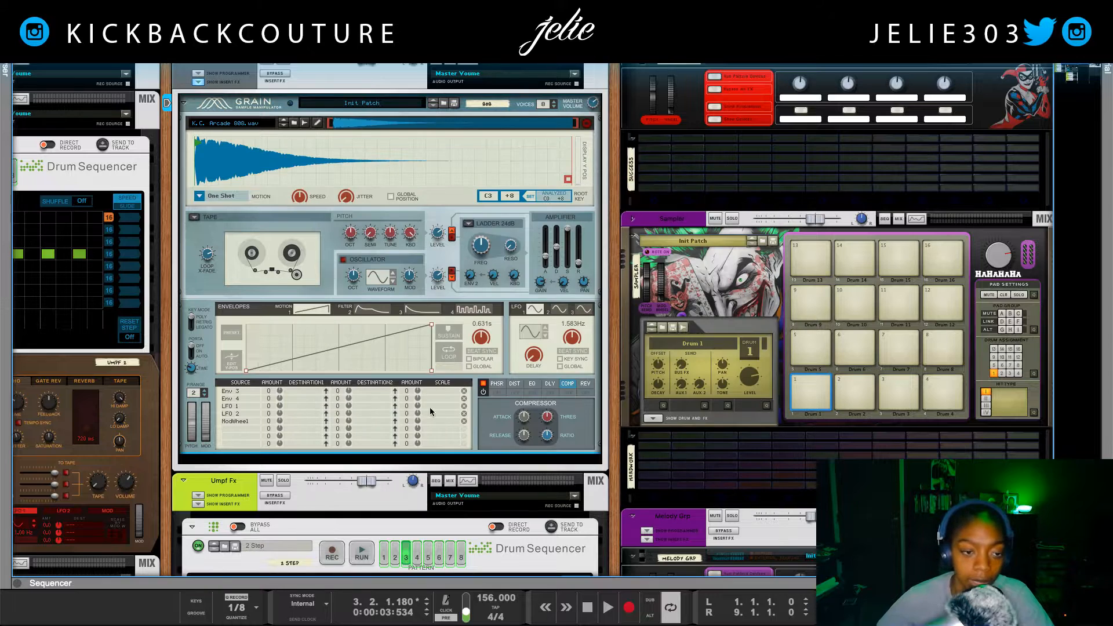
Audition the DY Snare (4).wav pad in the Umpf 1 drum device.
scroll(277, 272, "down", 10)
scroll(207, 290, "left", 2)
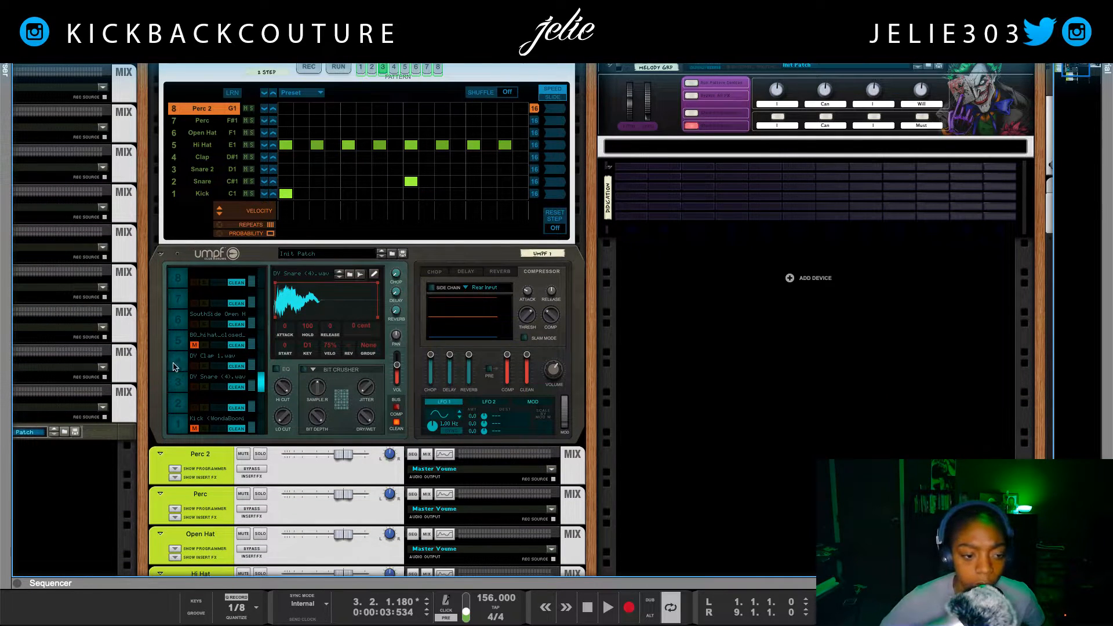
left_click(177, 382)
left_click(178, 383)
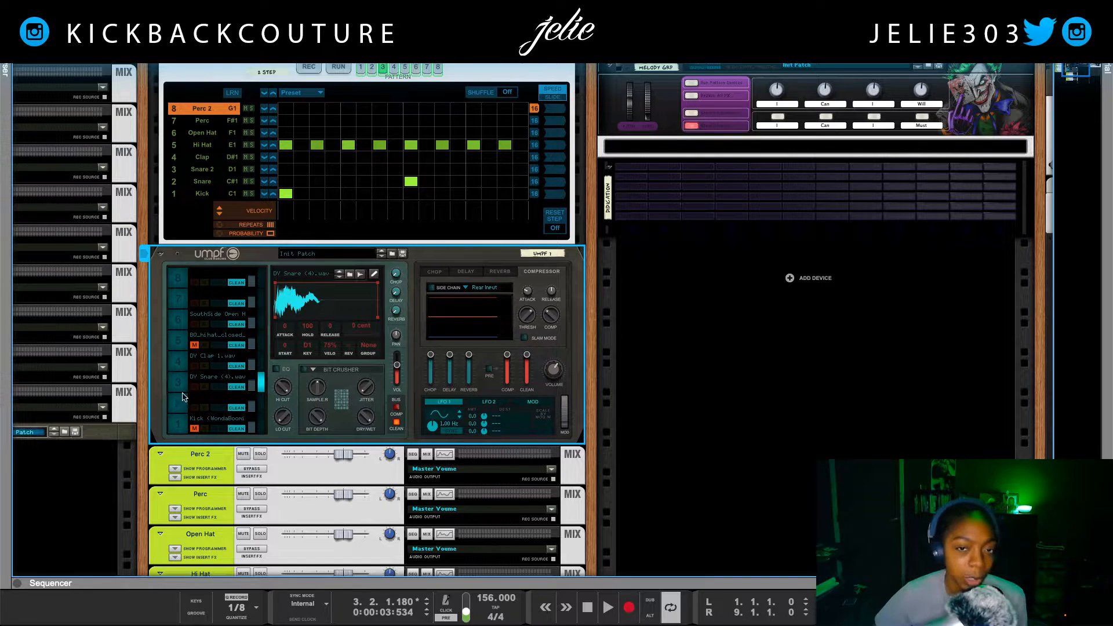
Try reversing Umpf 1's DY Snare (4).wav sample, crop it to start at about 0.07, audition it, and cancel the edit.
left_click(374, 274)
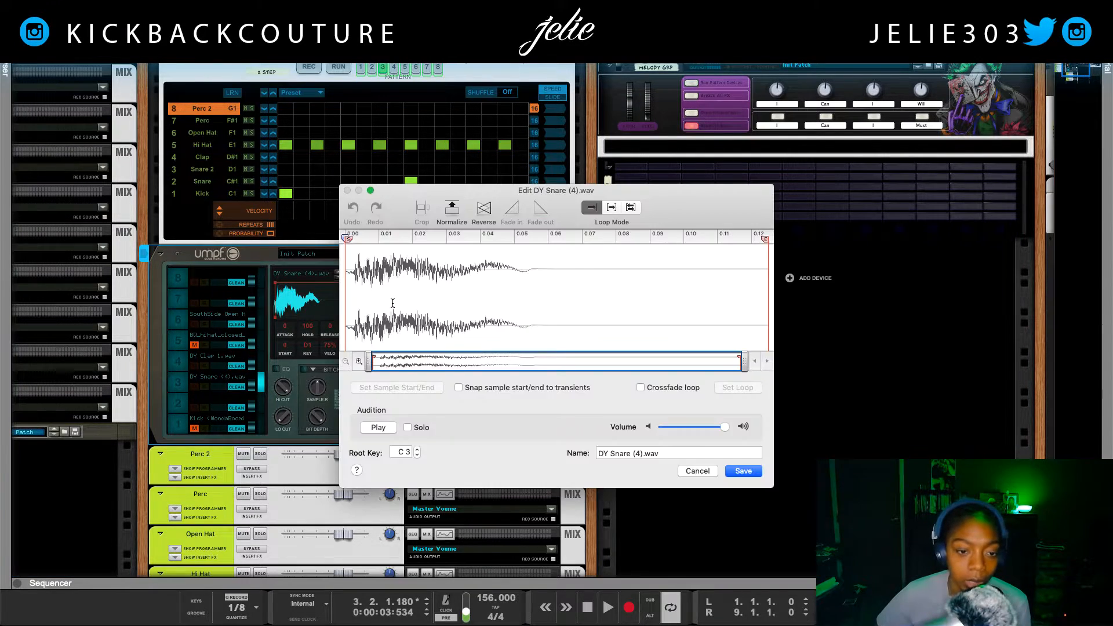
left_click(484, 209)
left_click_drag(350, 242, 591, 244)
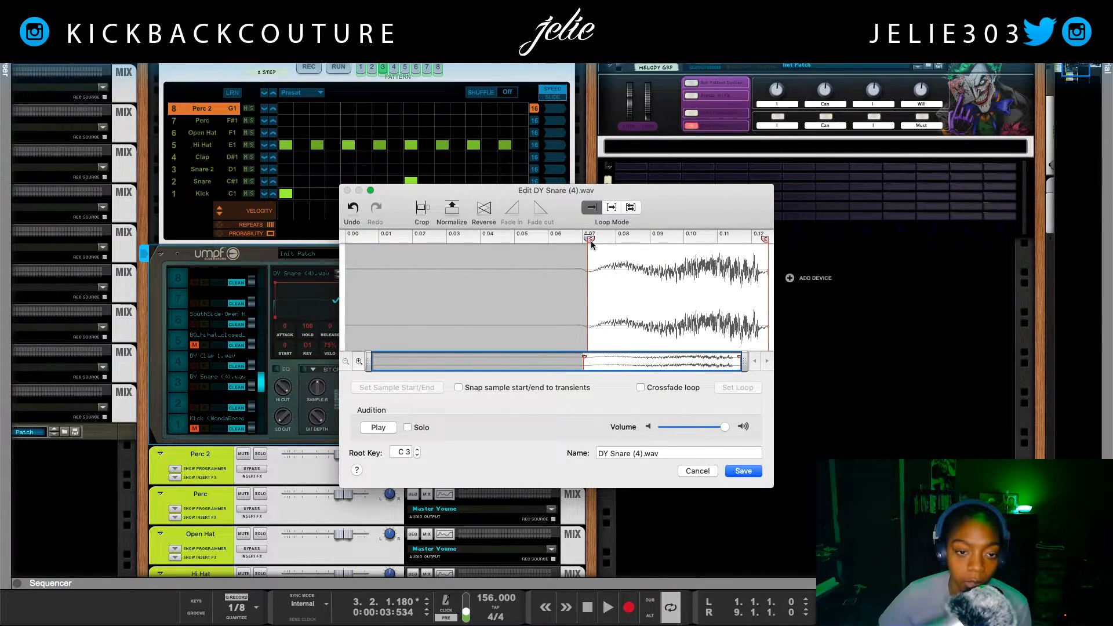
left_click(422, 209)
left_click(380, 428)
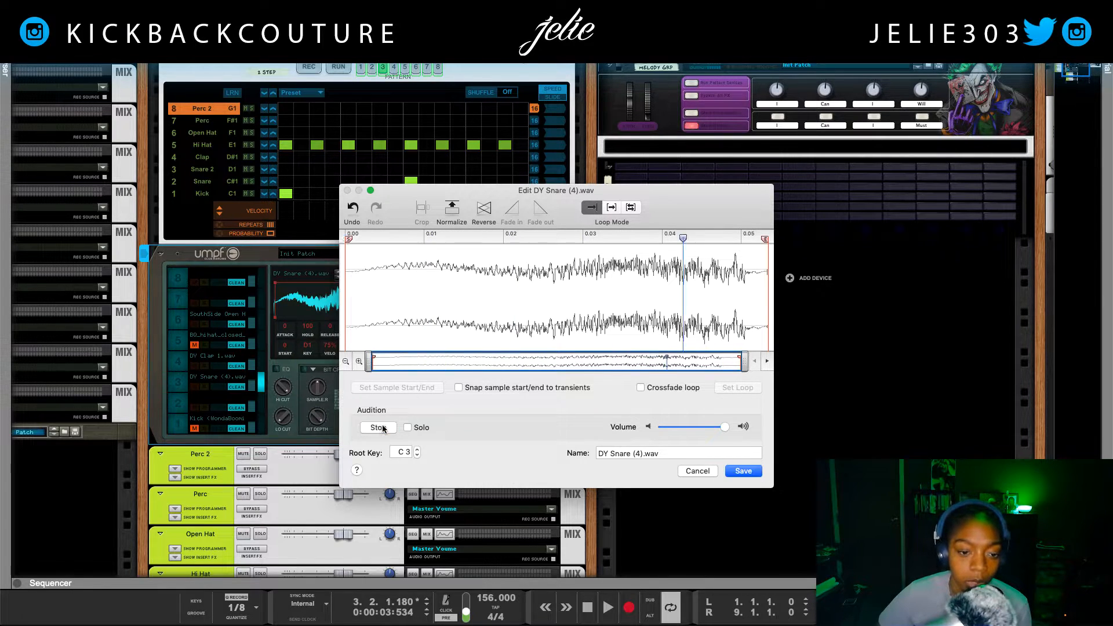
left_click(698, 471)
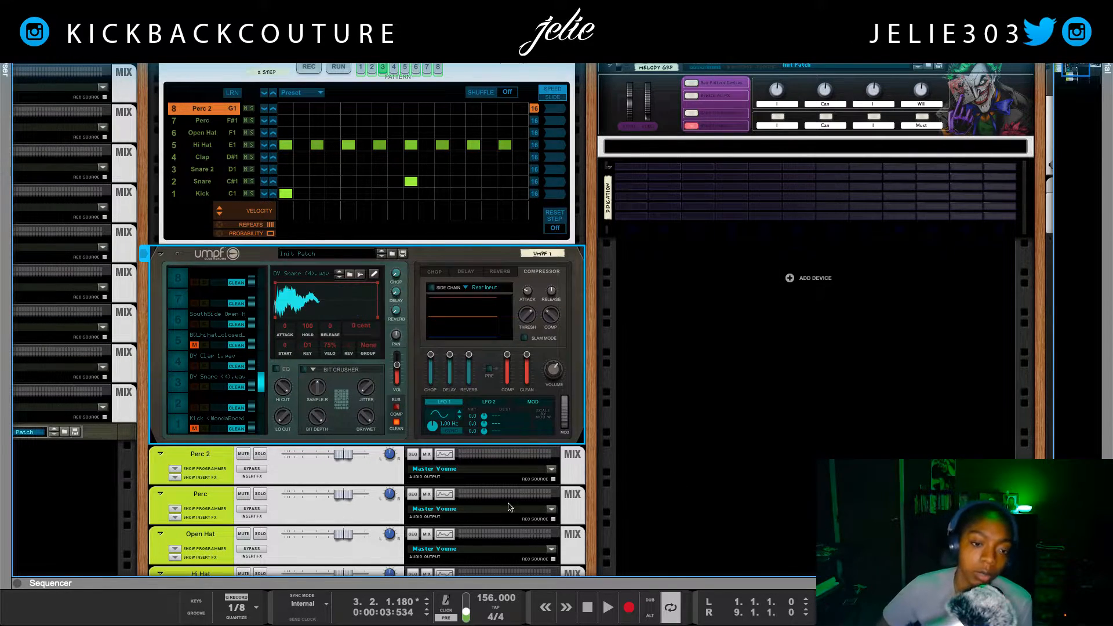
scroll(376, 443, "up", 2)
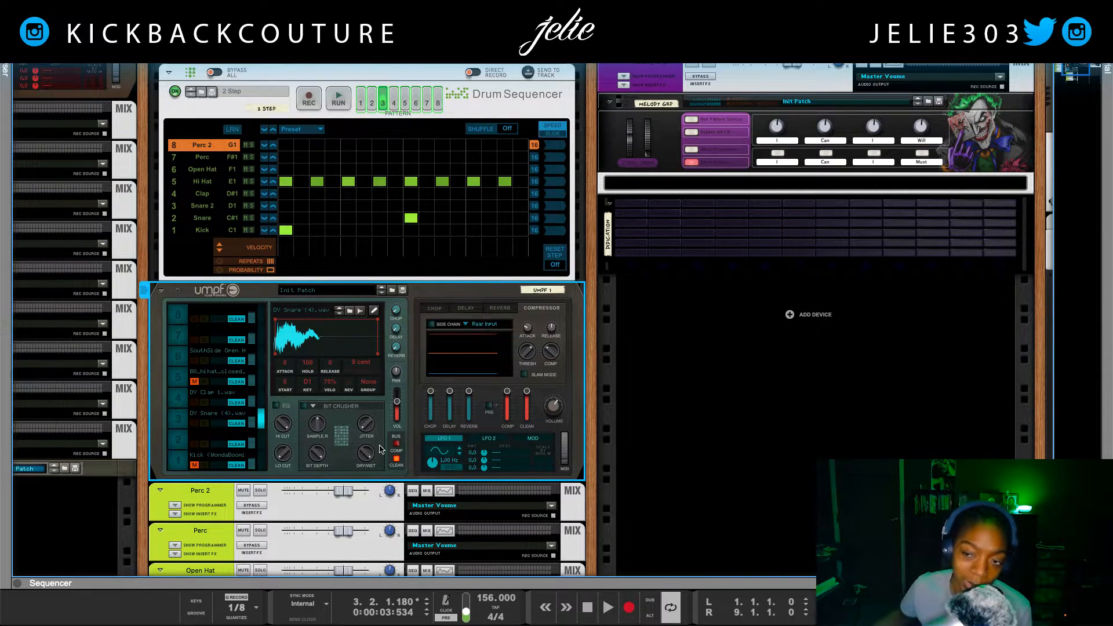
scroll(368, 430, "up", 10)
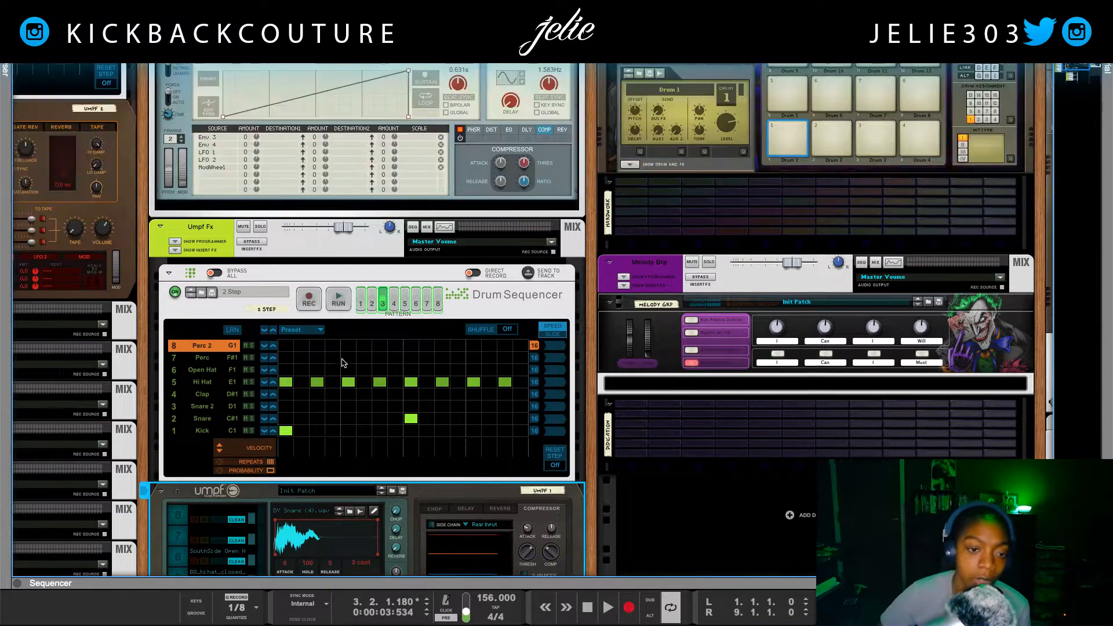